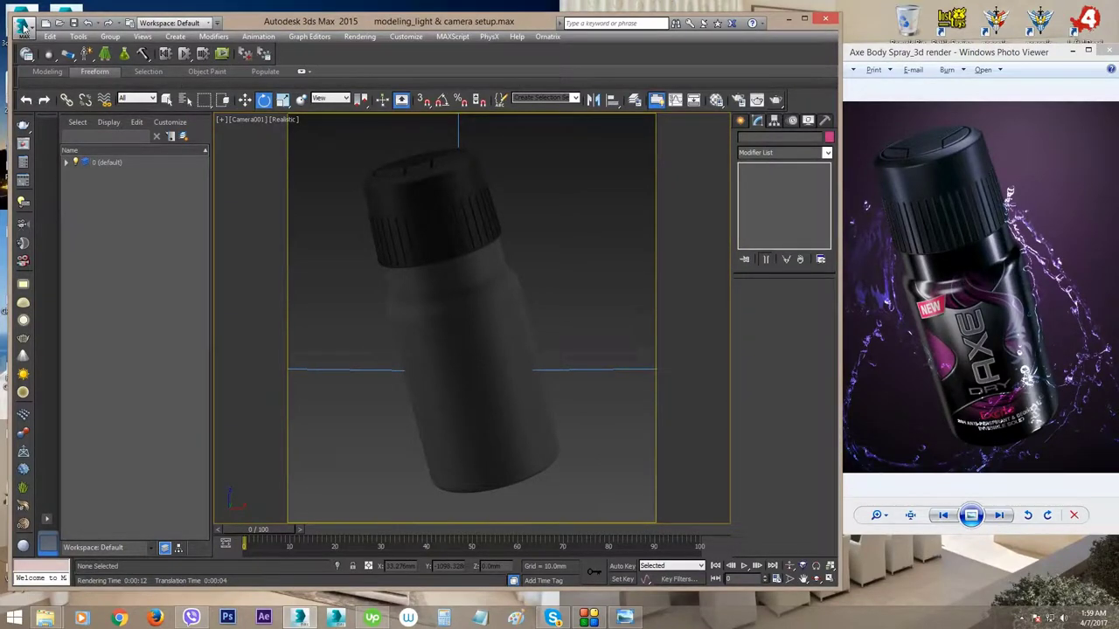
- Save a copy of the scene as 'modeling_setting up material.max'
{"action": "left_click", "coordinate": [21, 27]}
{"action": "left_click", "coordinate": [62, 163]}
{"action": "left_click_drag", "start_coordinate": [233, 483], "coordinate": [162, 482]}
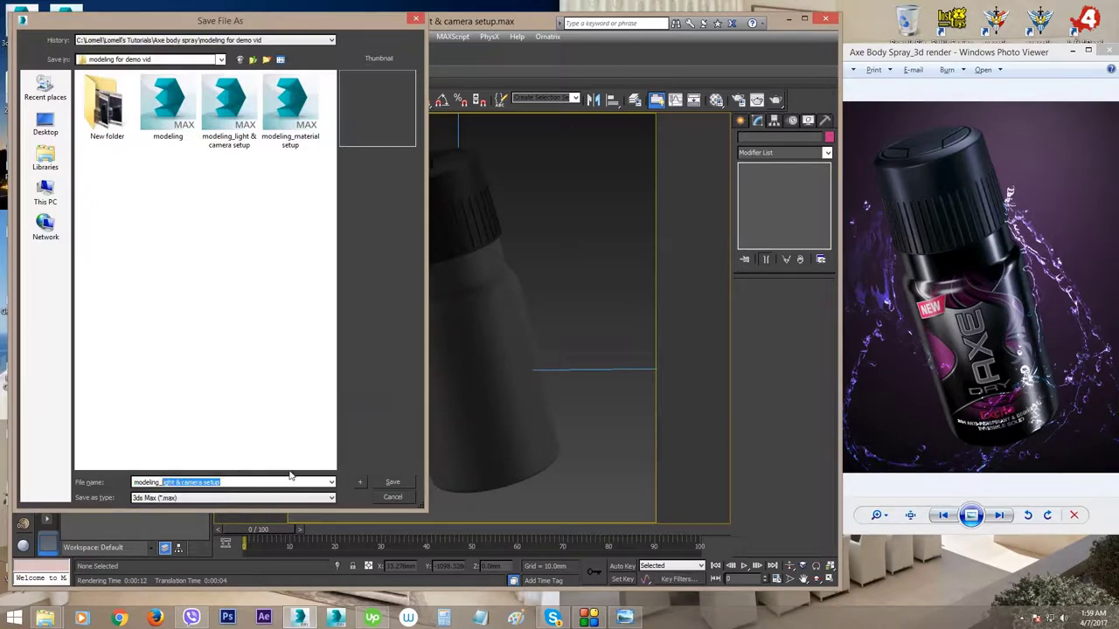
{"action": "type", "text": "mate"}
{"action": "key", "text": "BackSpace"}
{"action": "type", "text": "ateri"}
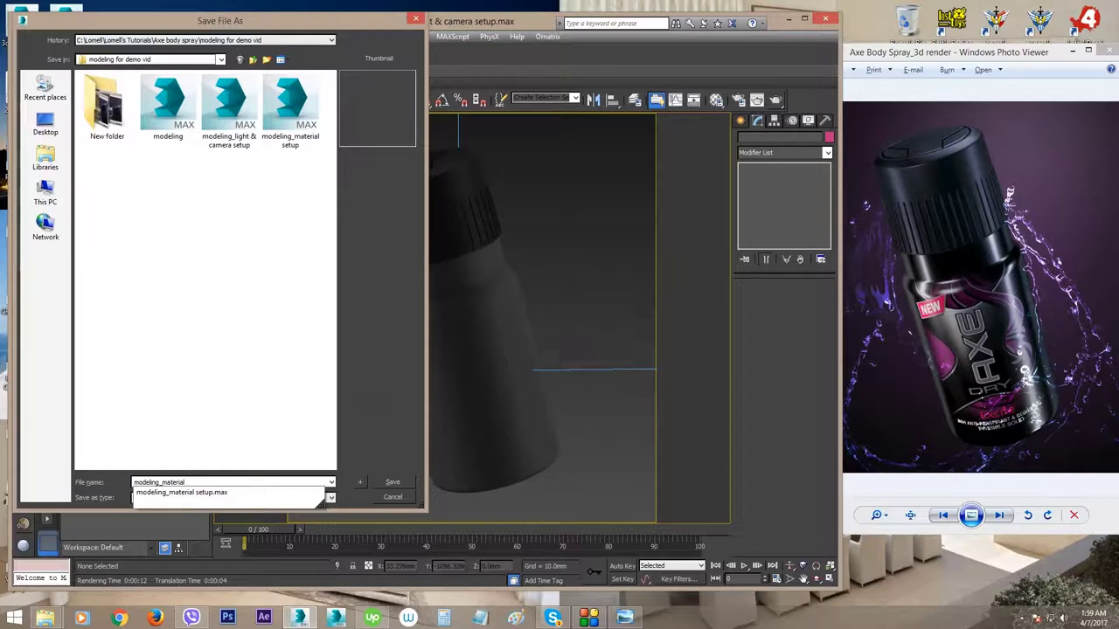
{"action": "key", "text": "BackSpace"}
{"action": "key", "text": "BackSpace"}
{"action": "key", "text": "BackSpace"}
{"action": "key", "text": "BackSpace"}
{"action": "key", "text": "BackSpace"}
{"action": "key", "text": "BackSpace"}
{"action": "key", "text": "BackSpace"}
{"action": "key", "text": "BackSpace"}
{"action": "type", "text": "se"}
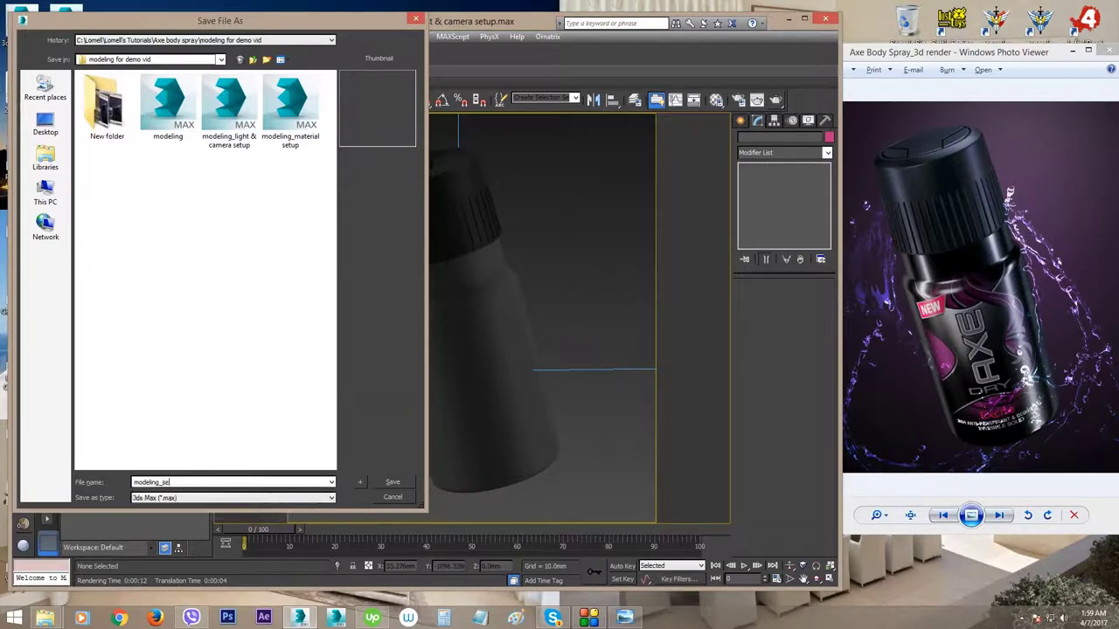
{"action": "type", "text": "tting up material"}
{"action": "left_click", "coordinate": [392, 482]}
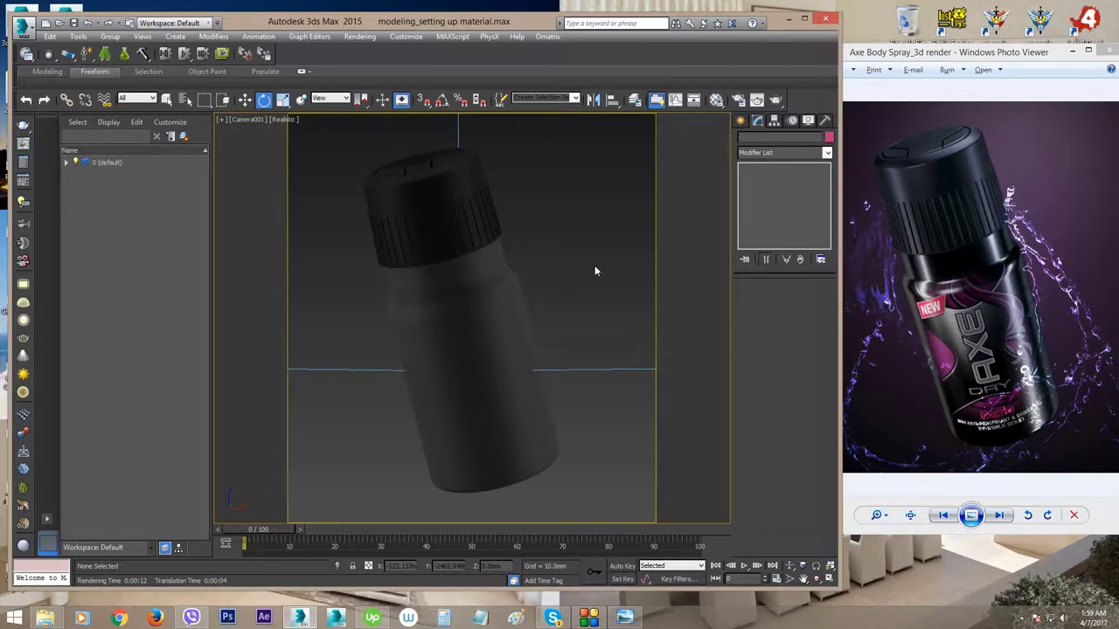
- Open the Material Editor clear of the reference photo and list material types for slot 1
{"action": "key", "text": "m"}
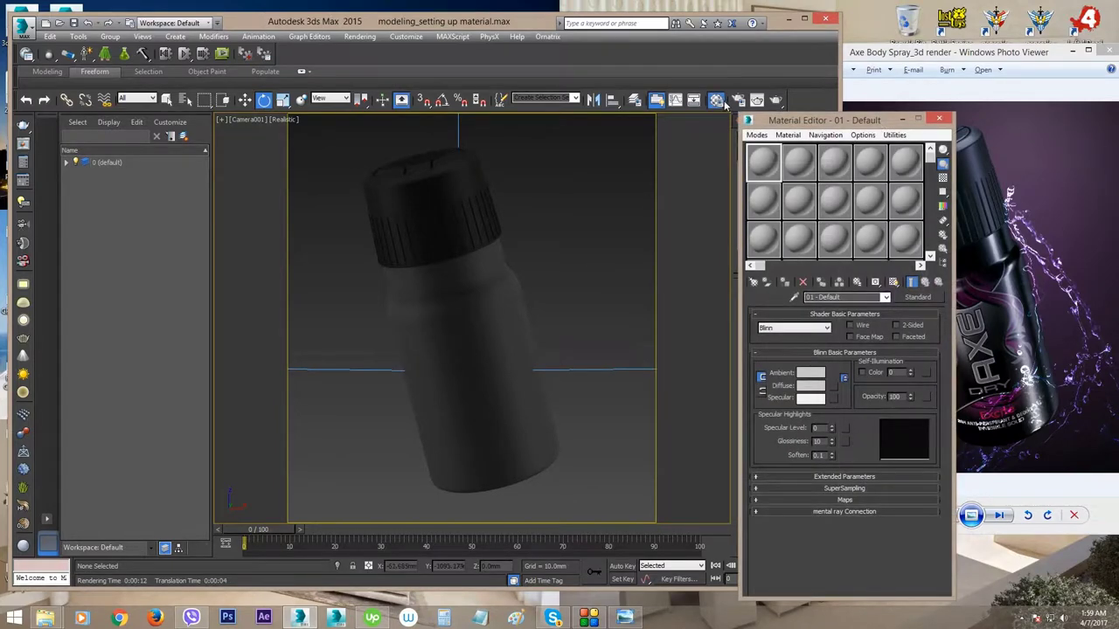
{"action": "left_click_drag", "start_coordinate": [792, 120], "coordinate": [837, 123]}
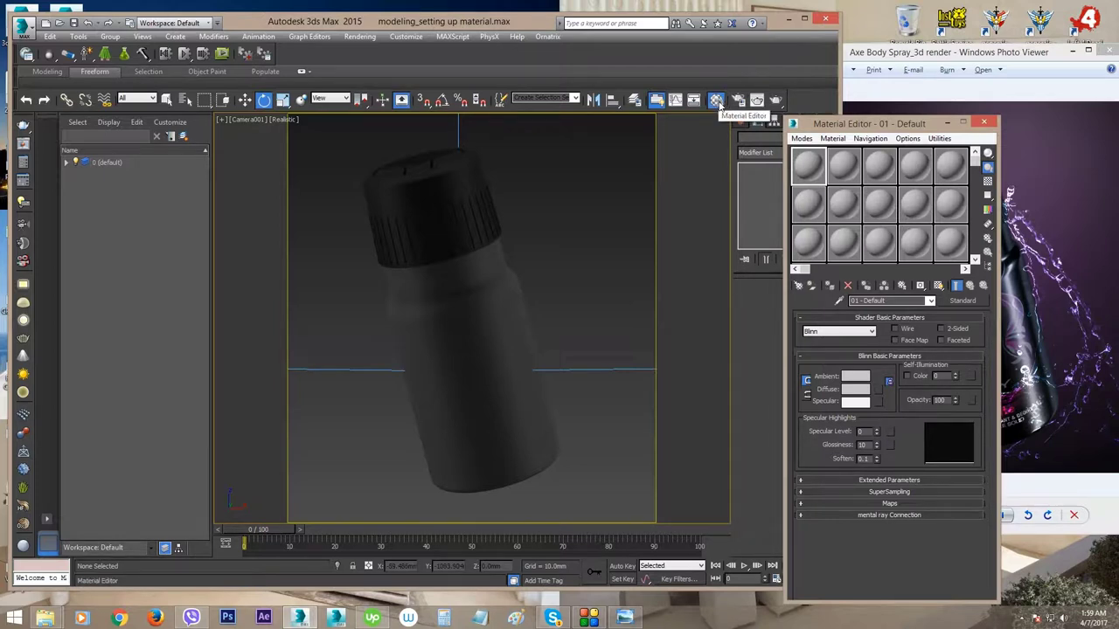
{"action": "left_click_drag", "start_coordinate": [826, 124], "coordinate": [662, 84]}
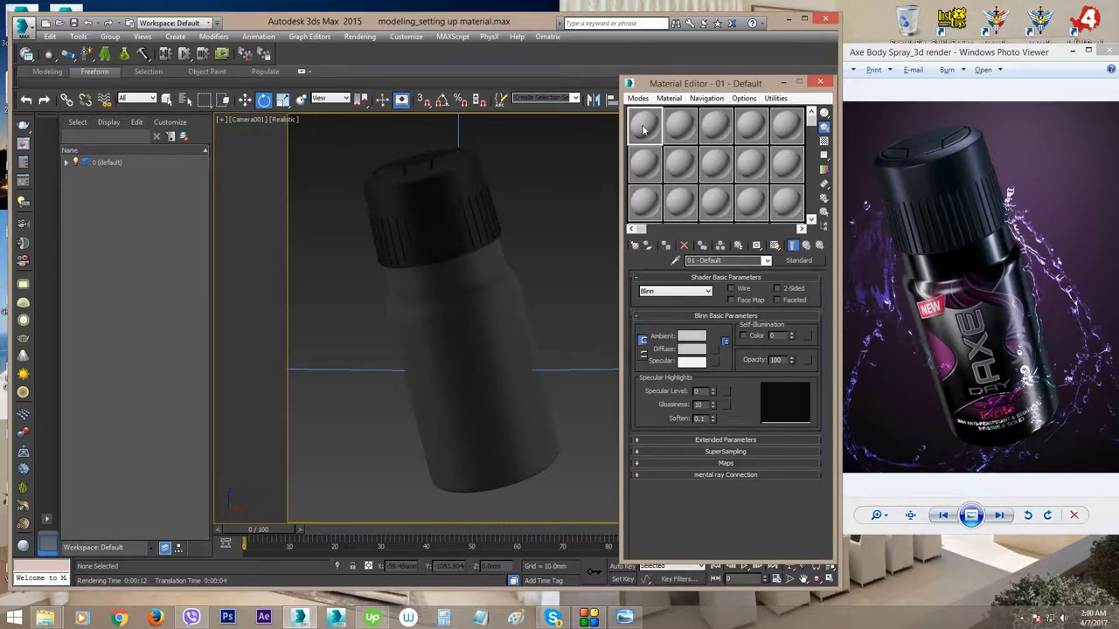
{"action": "left_click", "coordinate": [785, 263]}
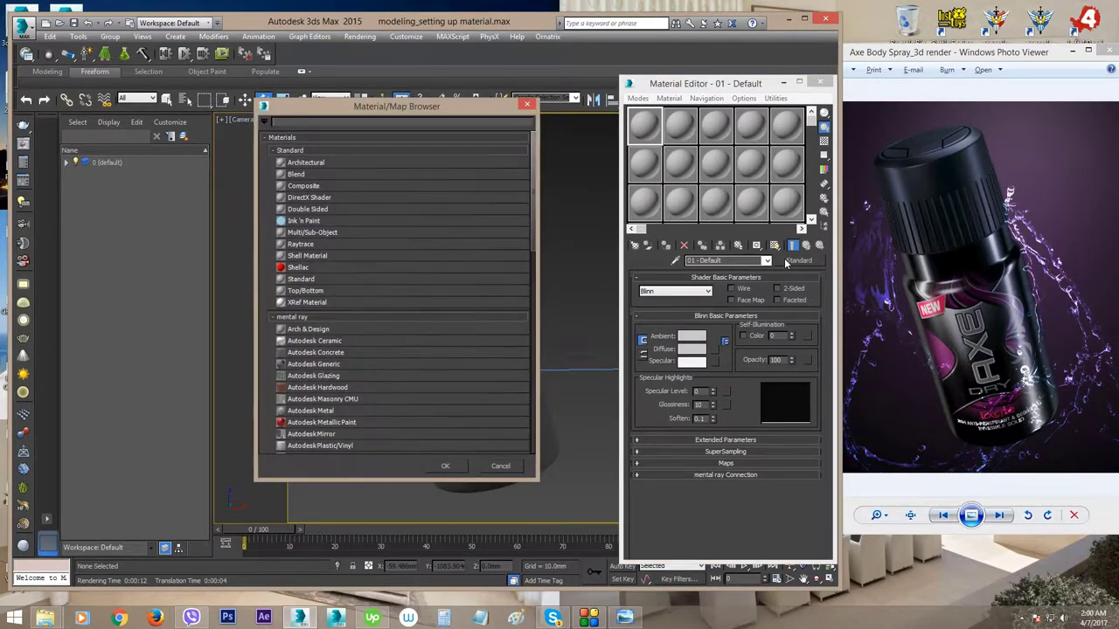
- Make the first material Arch & Design and name it Jar
{"action": "left_click", "coordinate": [304, 330]}
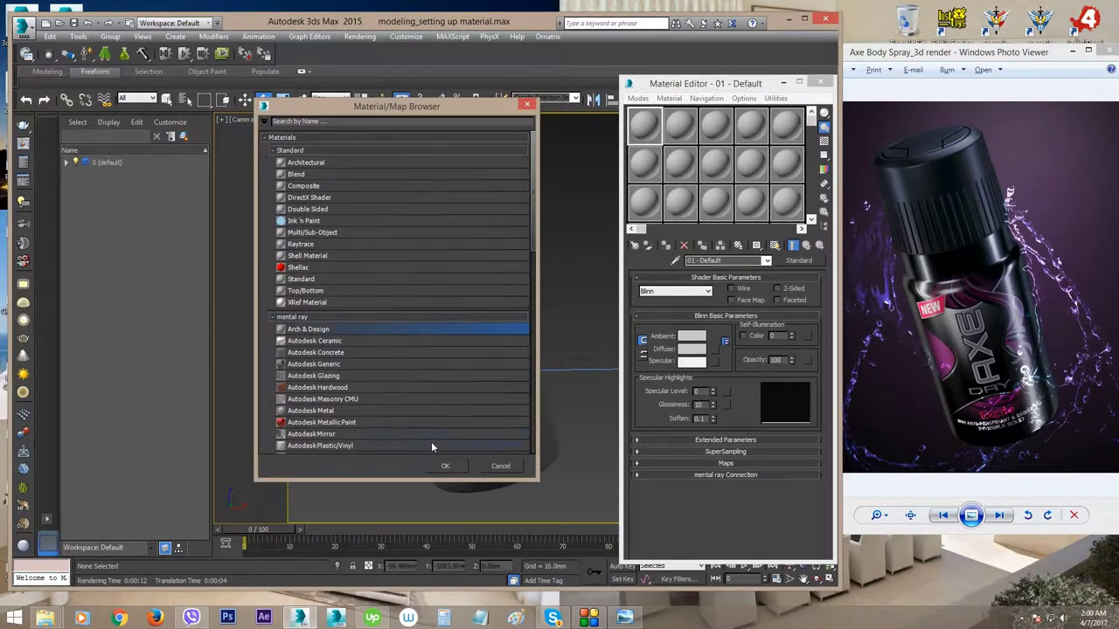
{"action": "left_click", "coordinate": [443, 466]}
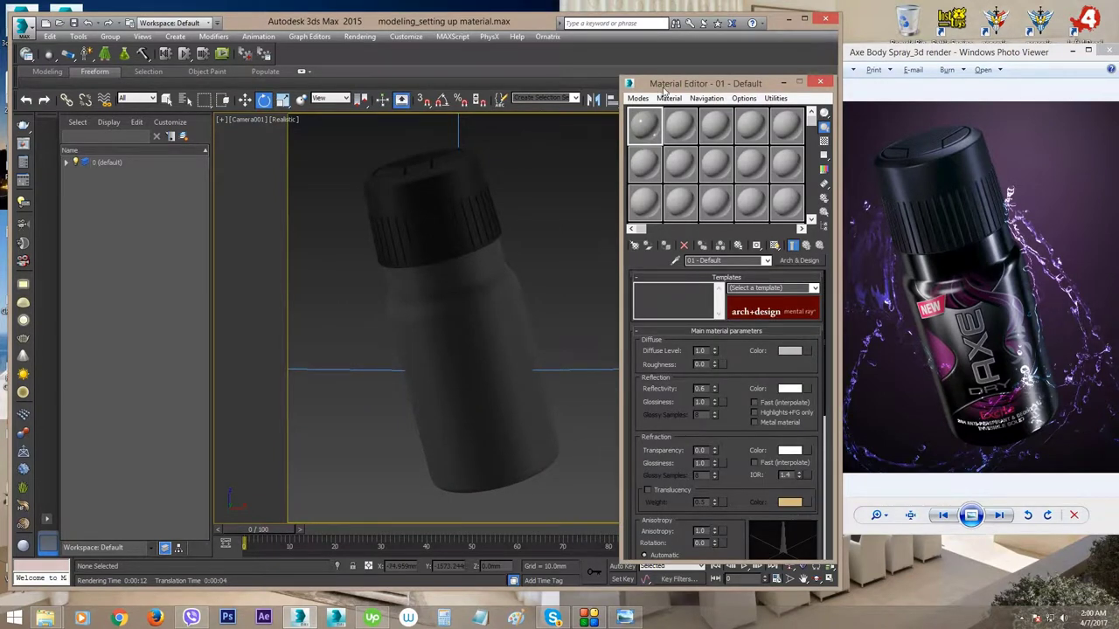
{"action": "left_click_drag", "start_coordinate": [664, 87], "coordinate": [614, 80]}
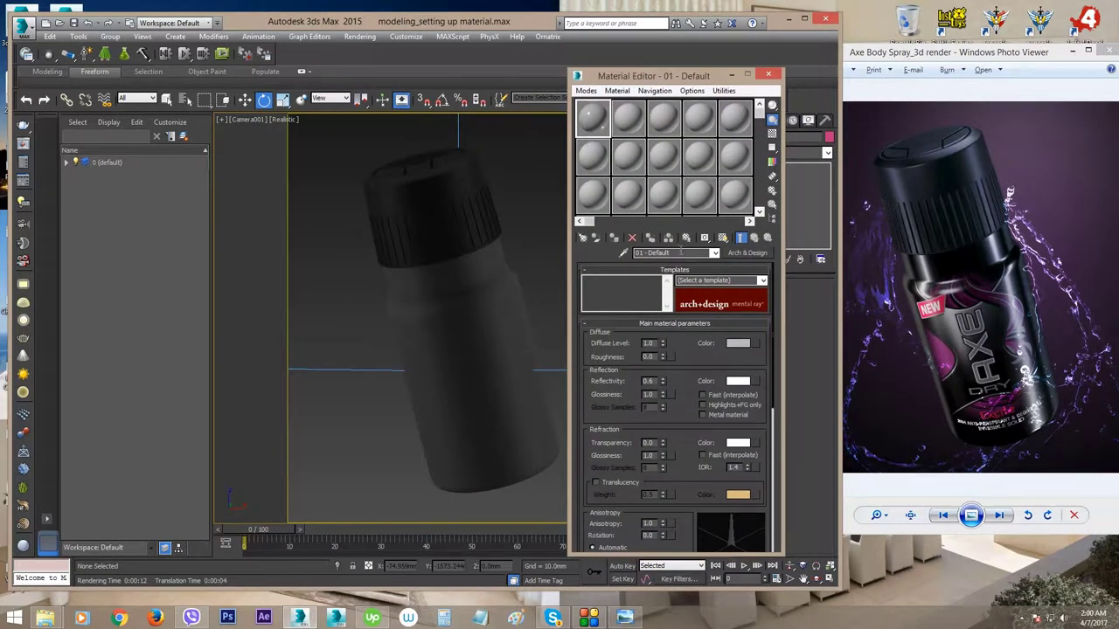
{"action": "left_click_drag", "start_coordinate": [681, 252], "coordinate": [604, 255]}
{"action": "type", "text": "Jar"}
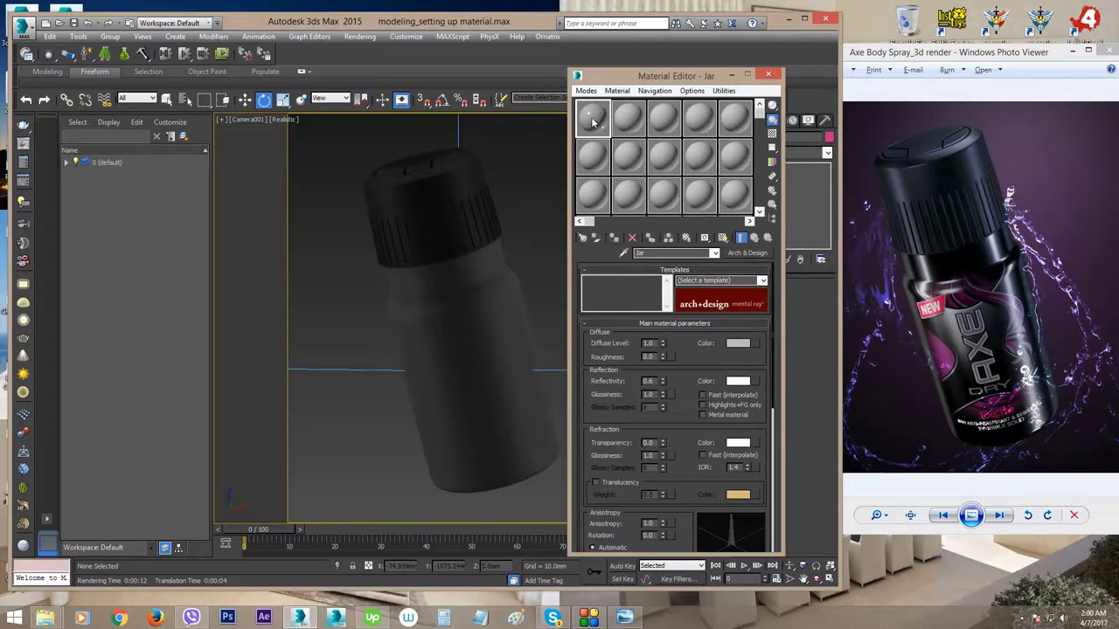
- Copy Jar into the second slot and rename the copy Lid
{"action": "left_click_drag", "start_coordinate": [594, 116], "coordinate": [628, 124]}
{"action": "left_click", "coordinate": [630, 119]}
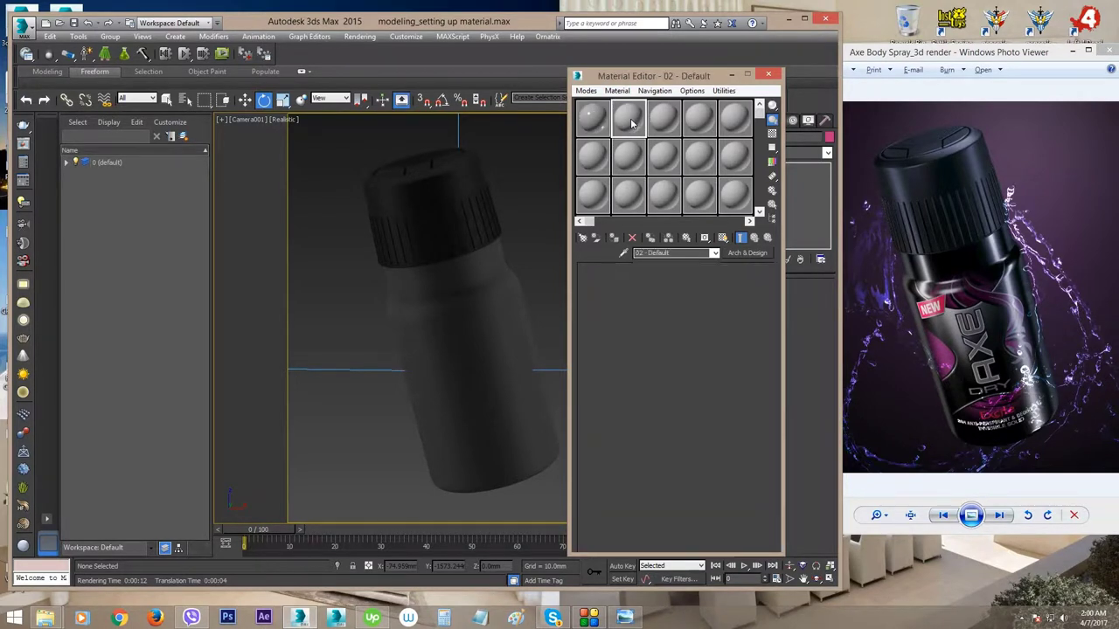
{"action": "left_click_drag", "start_coordinate": [668, 253], "coordinate": [605, 251]}
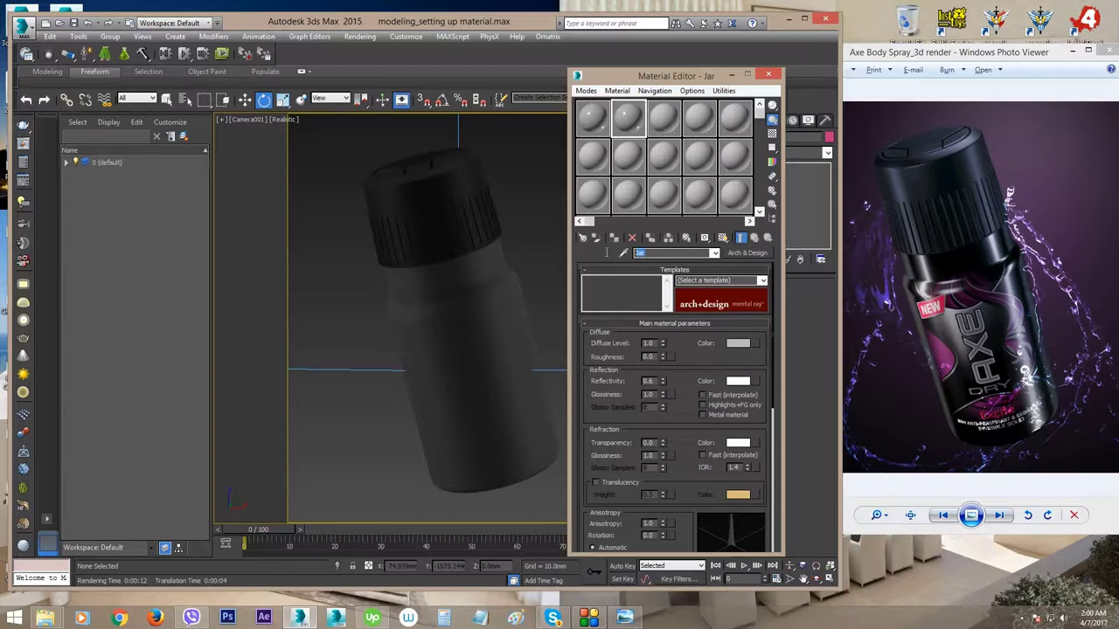
{"action": "type", "text": "Lid"}
- Drag the Jar material onto the bottle and move the editor aside
{"action": "left_click", "coordinate": [590, 123]}
{"action": "left_click_drag", "start_coordinate": [635, 79], "coordinate": [637, 60]}
{"action": "left_click_drag", "start_coordinate": [595, 107], "coordinate": [507, 305]}
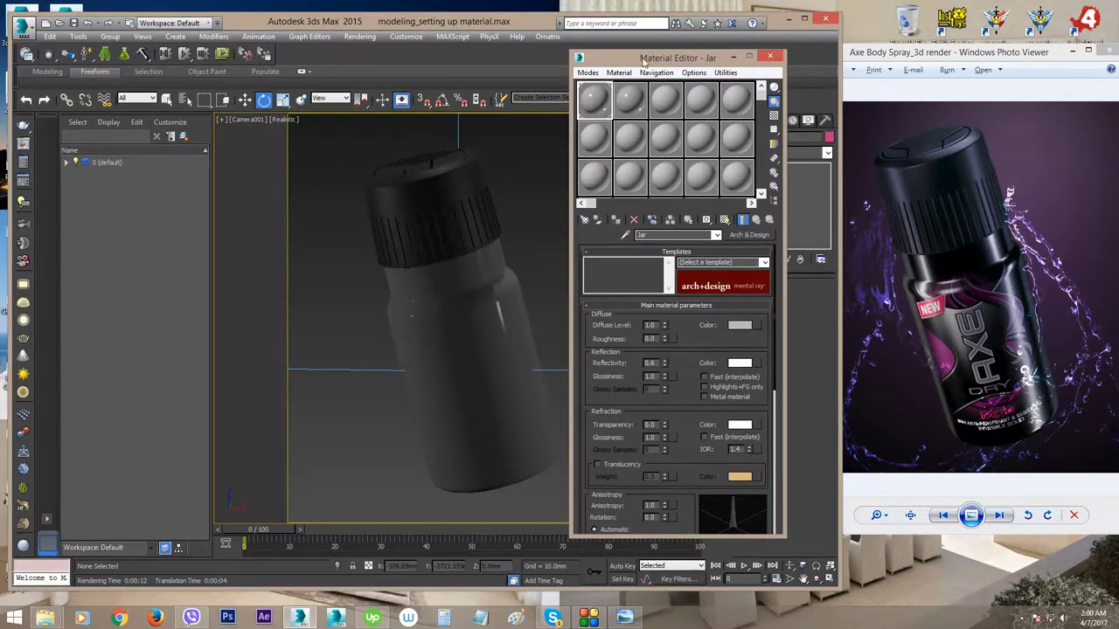
{"action": "left_click_drag", "start_coordinate": [644, 59], "coordinate": [805, 84]}
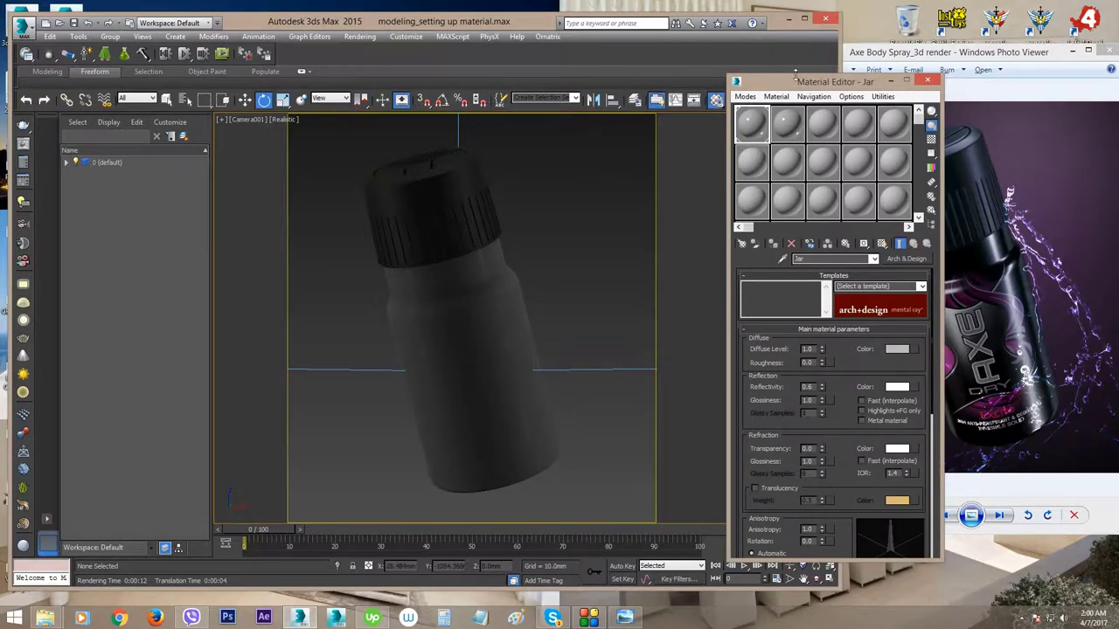
{"action": "left_click_drag", "start_coordinate": [800, 90], "coordinate": [861, 112]}
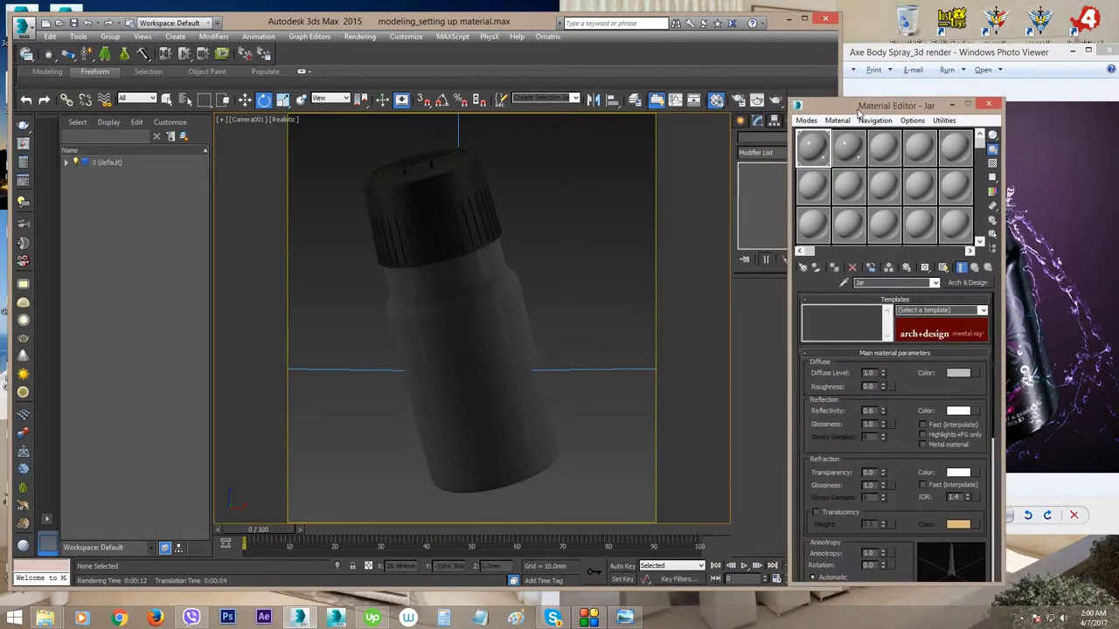
- Cancel the camera render and set output Height to 700 with Image Aspect locked
{"action": "left_click", "coordinate": [775, 100]}
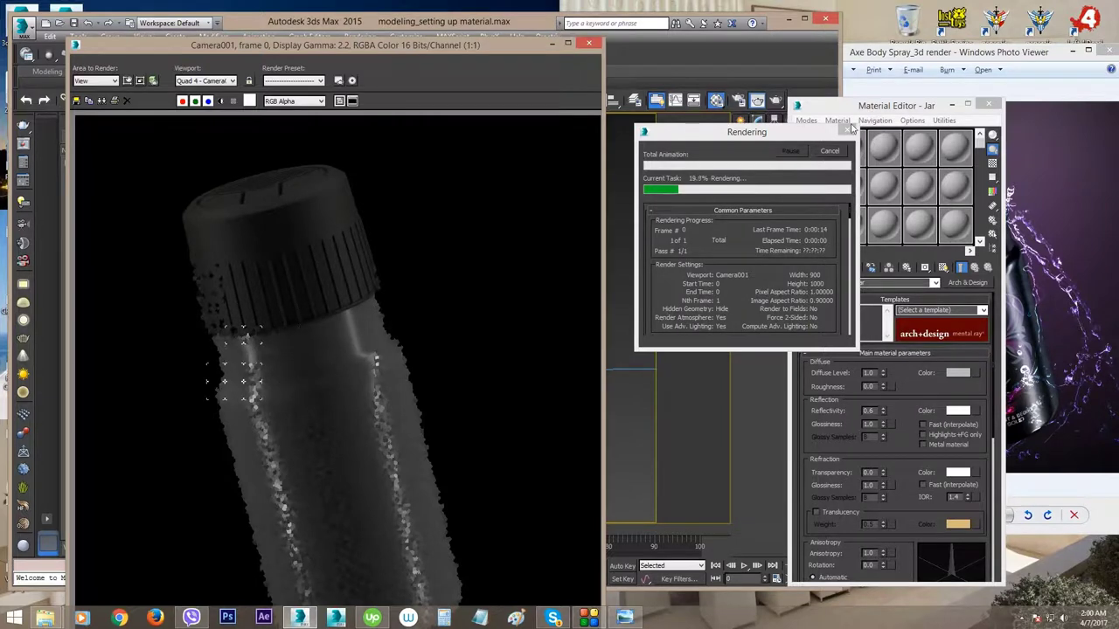
{"action": "left_click", "coordinate": [830, 153]}
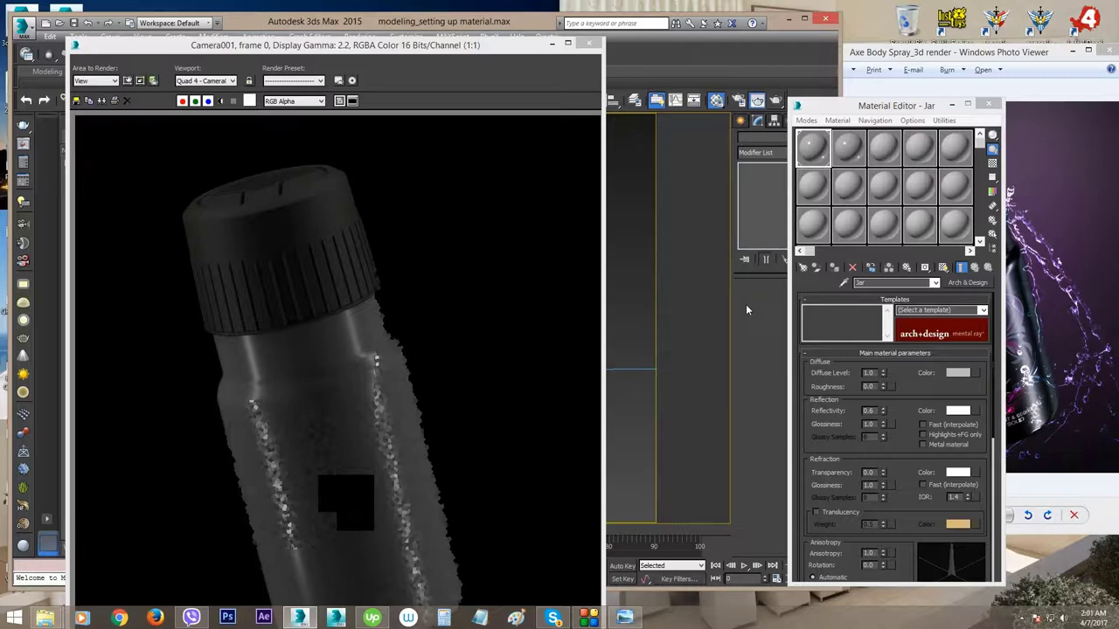
{"action": "key", "text": "F10"}
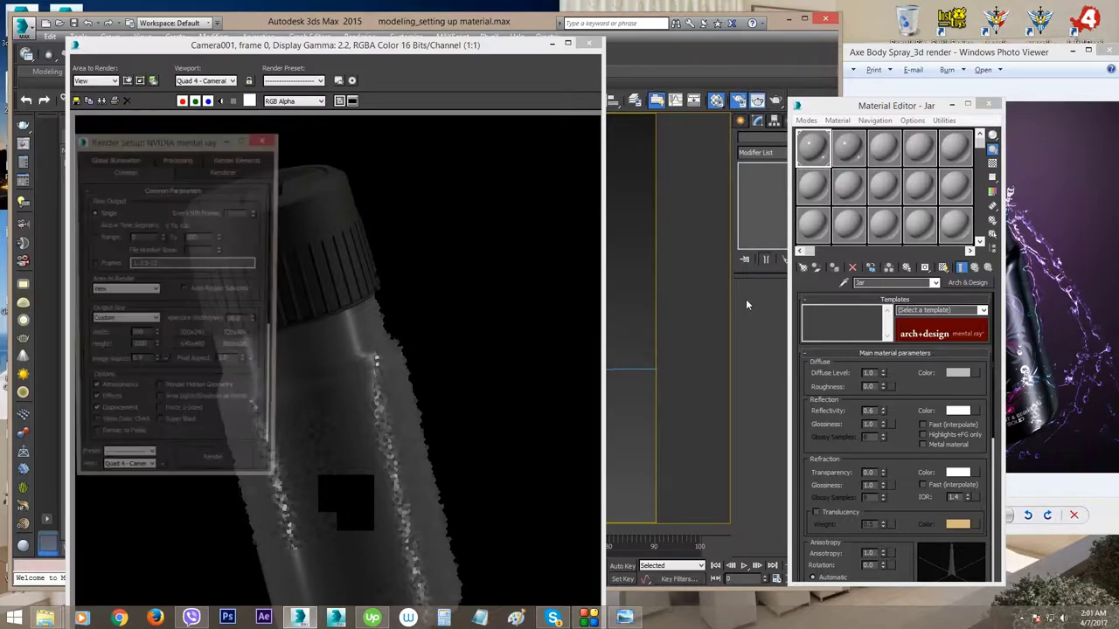
{"action": "left_click_drag", "start_coordinate": [125, 148], "coordinate": [638, 151]}
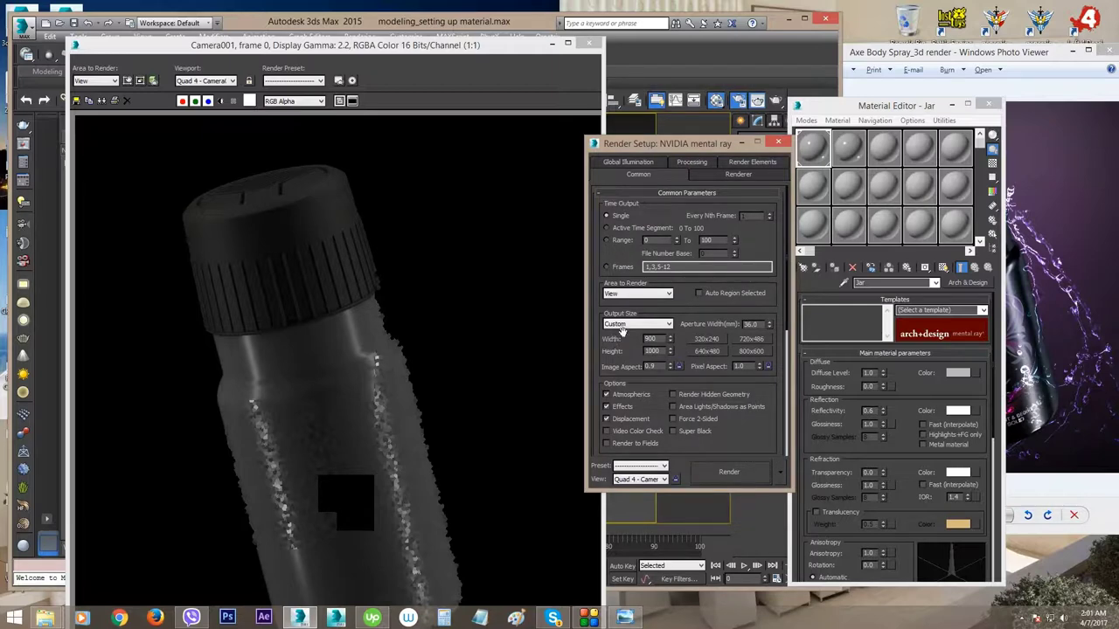
{"action": "left_click_drag", "start_coordinate": [615, 349], "coordinate": [614, 331]}
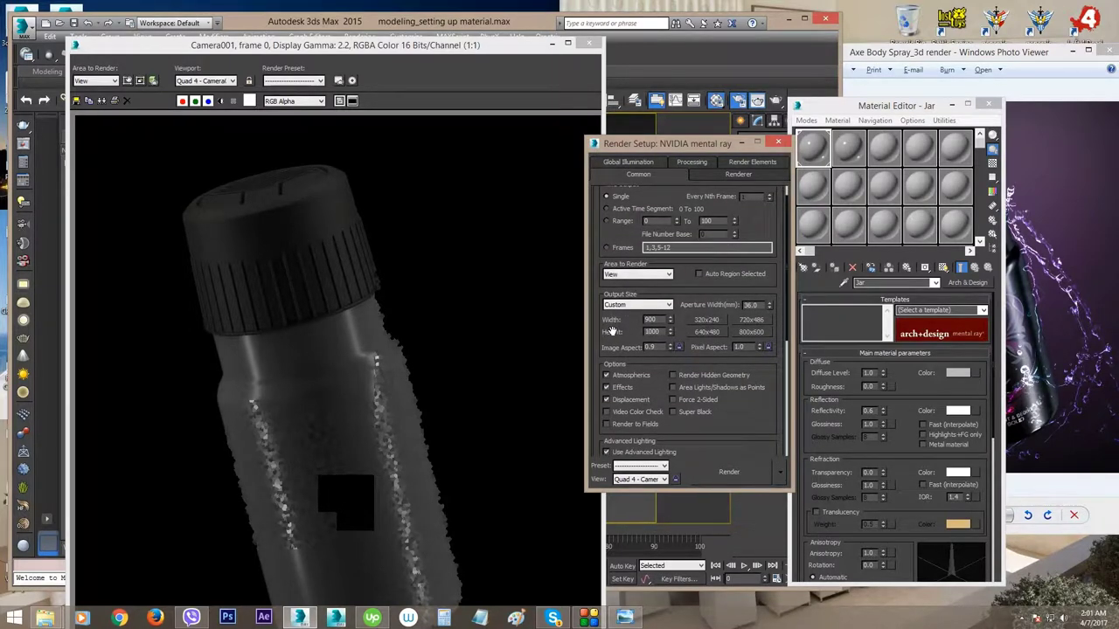
{"action": "left_click", "coordinate": [679, 347]}
{"action": "double_click", "coordinate": [655, 331]}
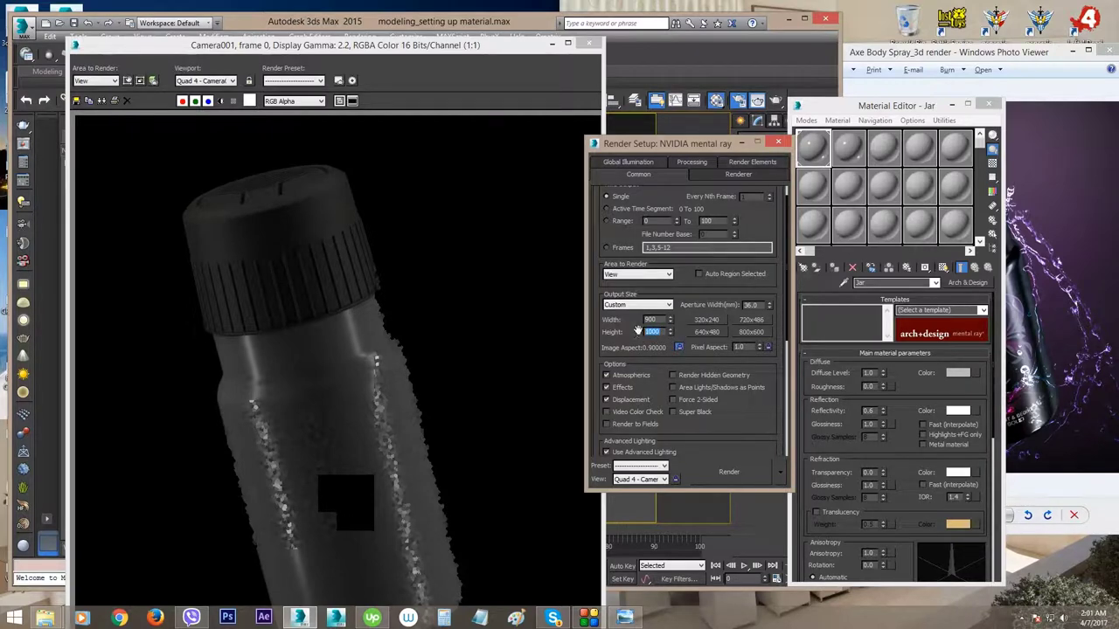
{"action": "double_click", "coordinate": [657, 319]}
{"action": "left_click", "coordinate": [661, 331]}
{"action": "left_click_drag", "start_coordinate": [659, 332], "coordinate": [635, 332]}
{"action": "type", "text": "7"}
- Render the camera view at 630 × 700, then close Render Setup
{"action": "left_click_drag", "start_coordinate": [704, 149], "coordinate": [717, 150]}
{"action": "left_click", "coordinate": [747, 473]}
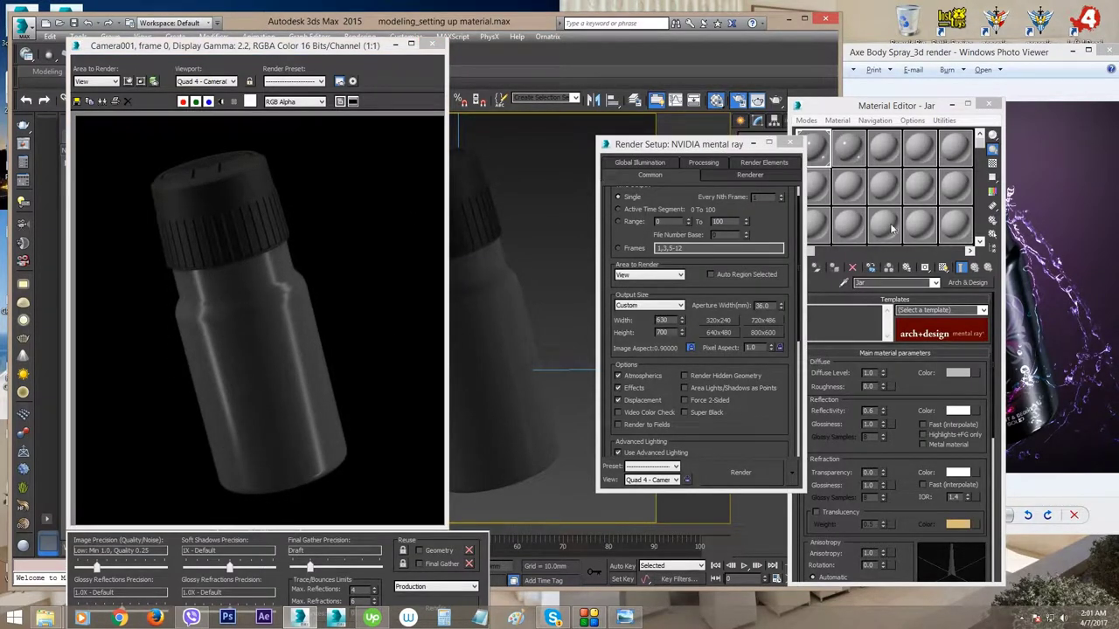
{"action": "left_click_drag", "start_coordinate": [883, 112], "coordinate": [844, 127]}
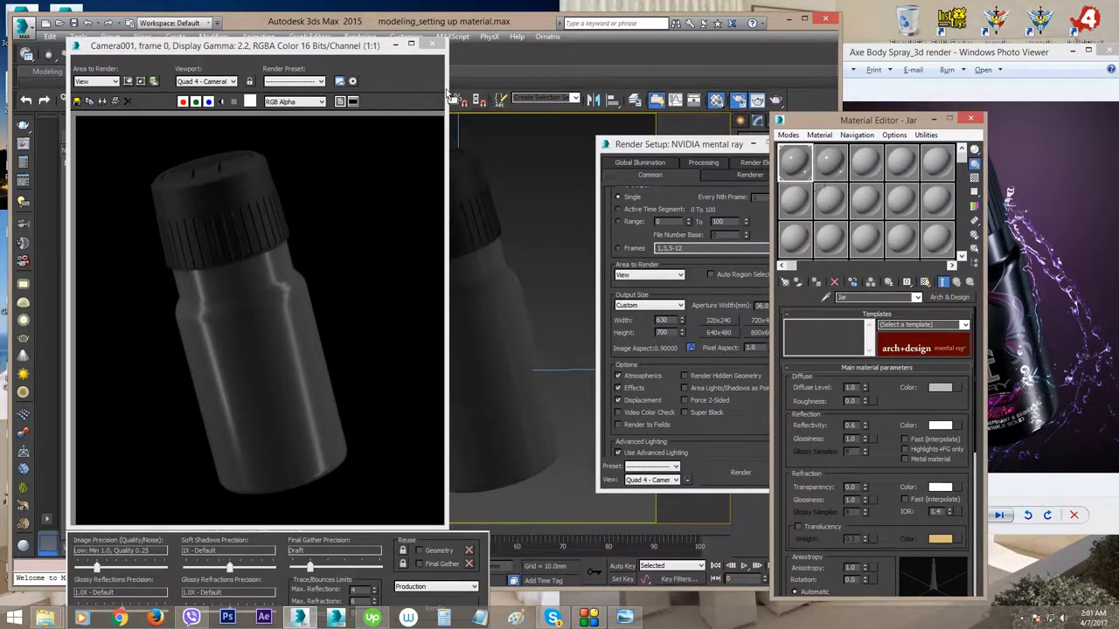
{"action": "left_click_drag", "start_coordinate": [337, 50], "coordinate": [267, 63]}
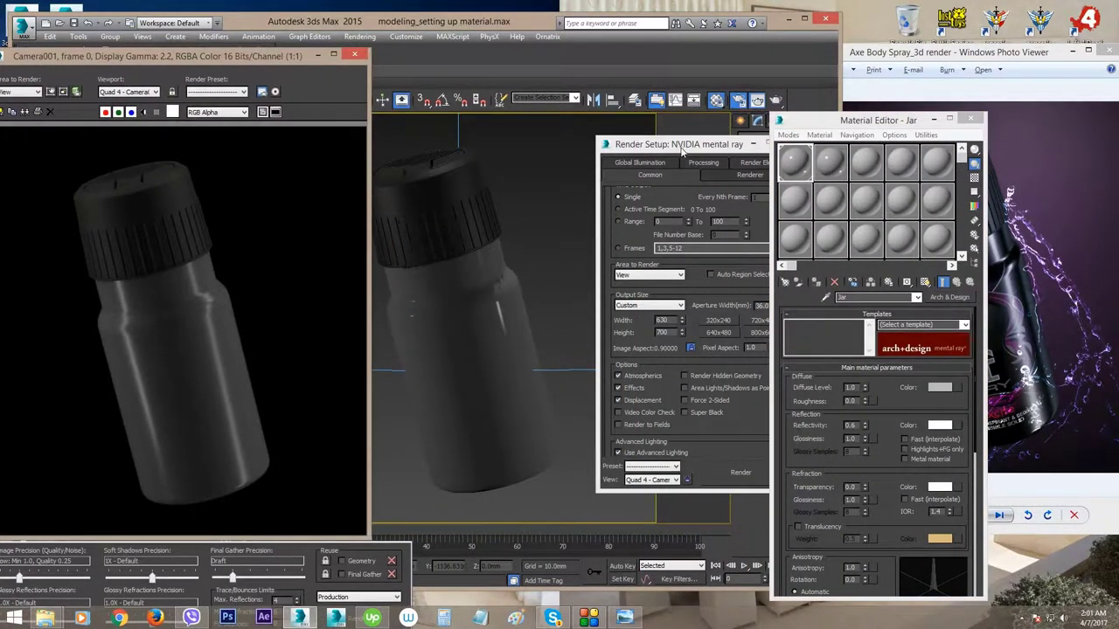
{"action": "left_click_drag", "start_coordinate": [680, 148], "coordinate": [621, 139]}
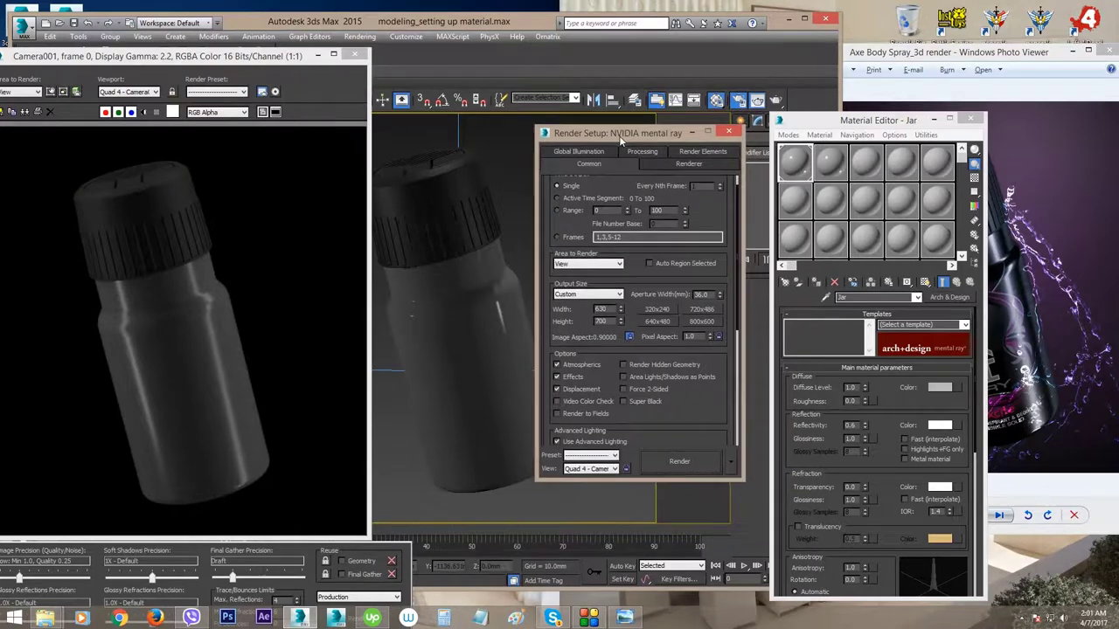
{"action": "left_click", "coordinate": [726, 133]}
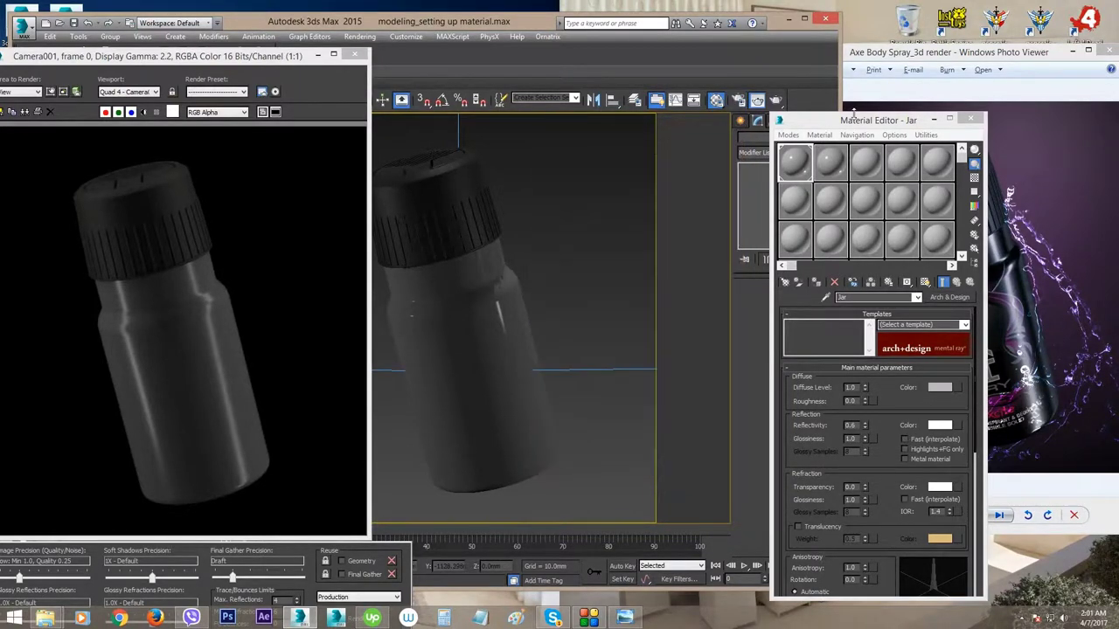
- Set the Jar diffuse colour to near-black, Value about 0.026
{"action": "left_click_drag", "start_coordinate": [846, 124], "coordinate": [601, 99]}
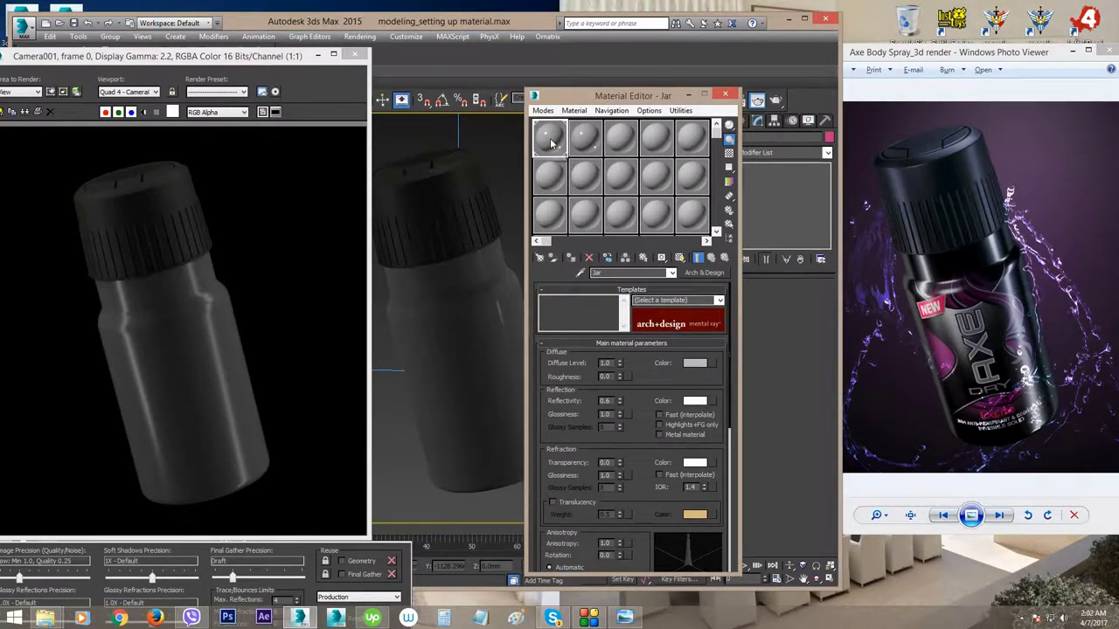
{"action": "left_click", "coordinate": [692, 365]}
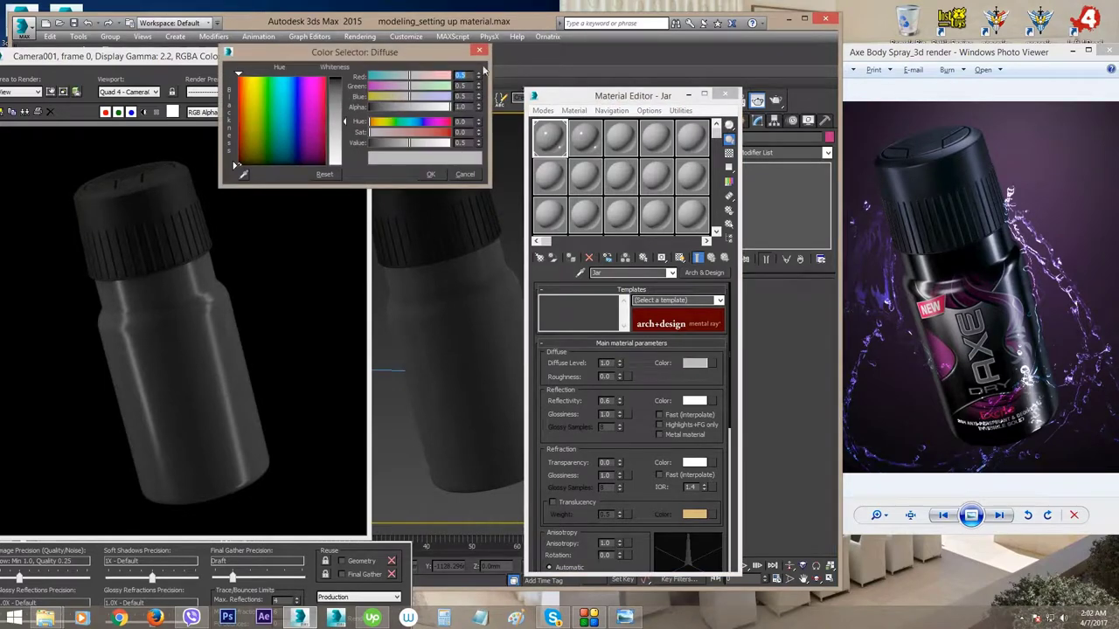
{"action": "left_click", "coordinate": [340, 82]}
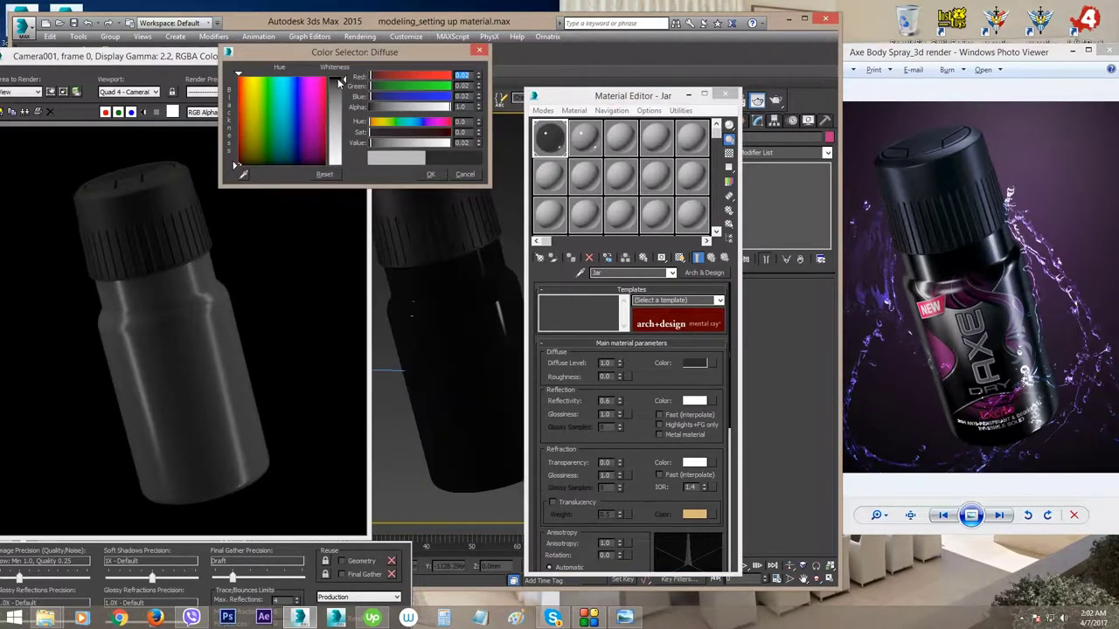
{"action": "left_click", "coordinate": [340, 83]}
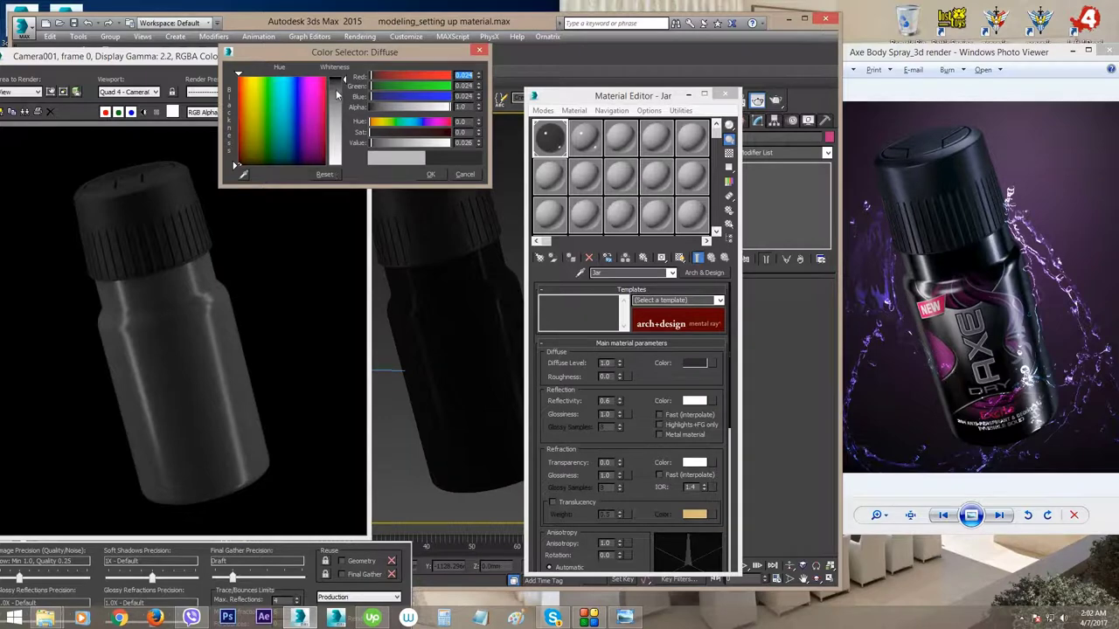
{"action": "left_click", "coordinate": [430, 174]}
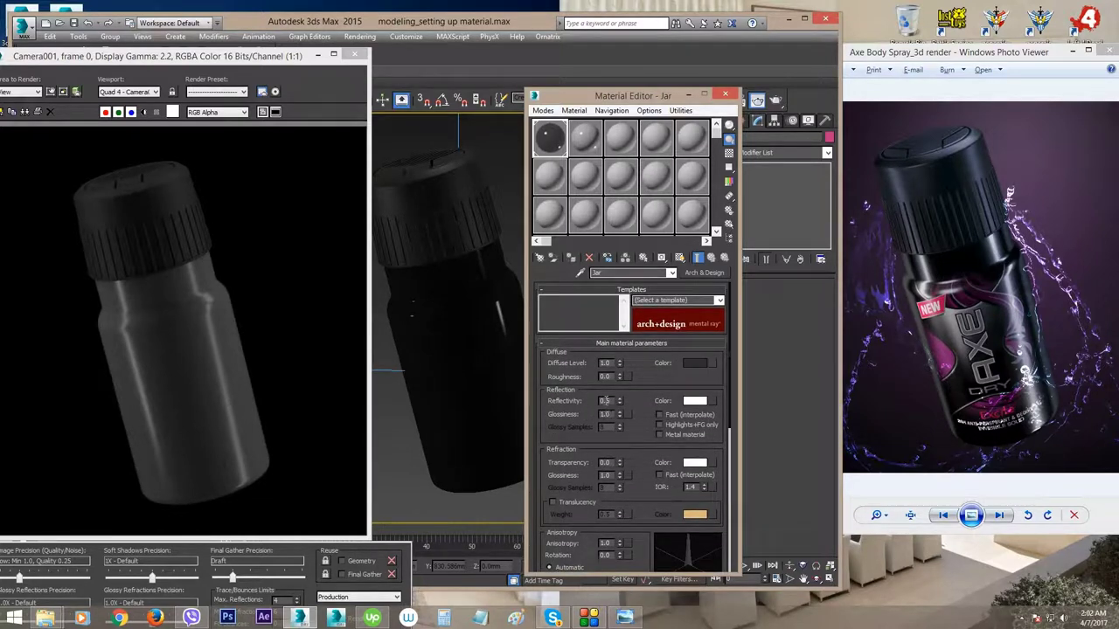
- Set the Jar material's reflectivity to 0.7
{"action": "left_click", "coordinate": [603, 417]}
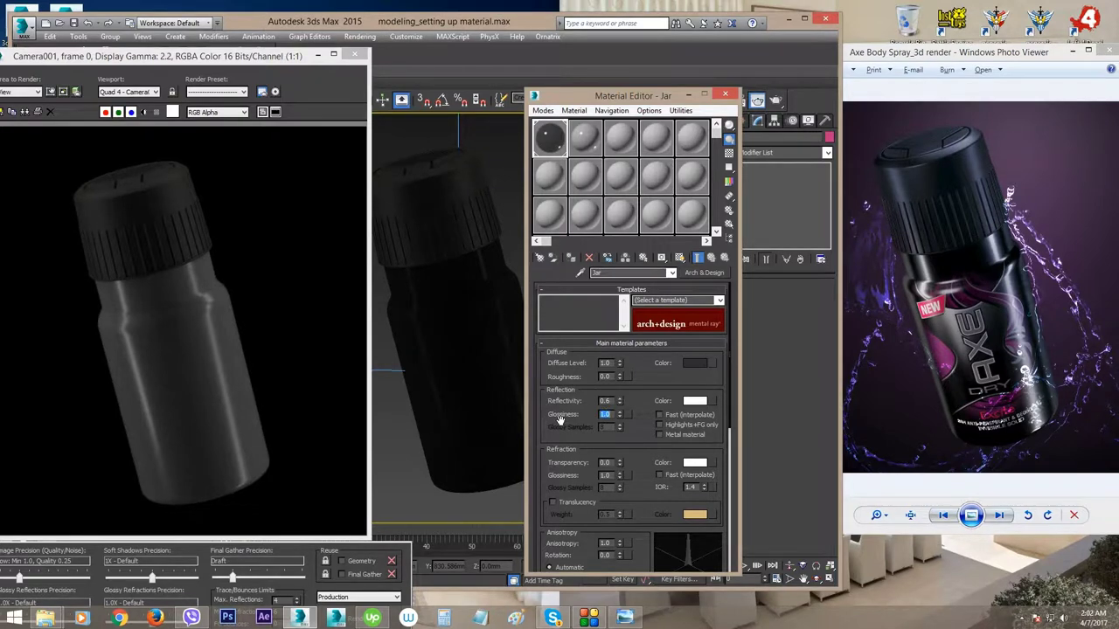
{"action": "type", "text": "1"}
{"action": "key", "text": "Return"}
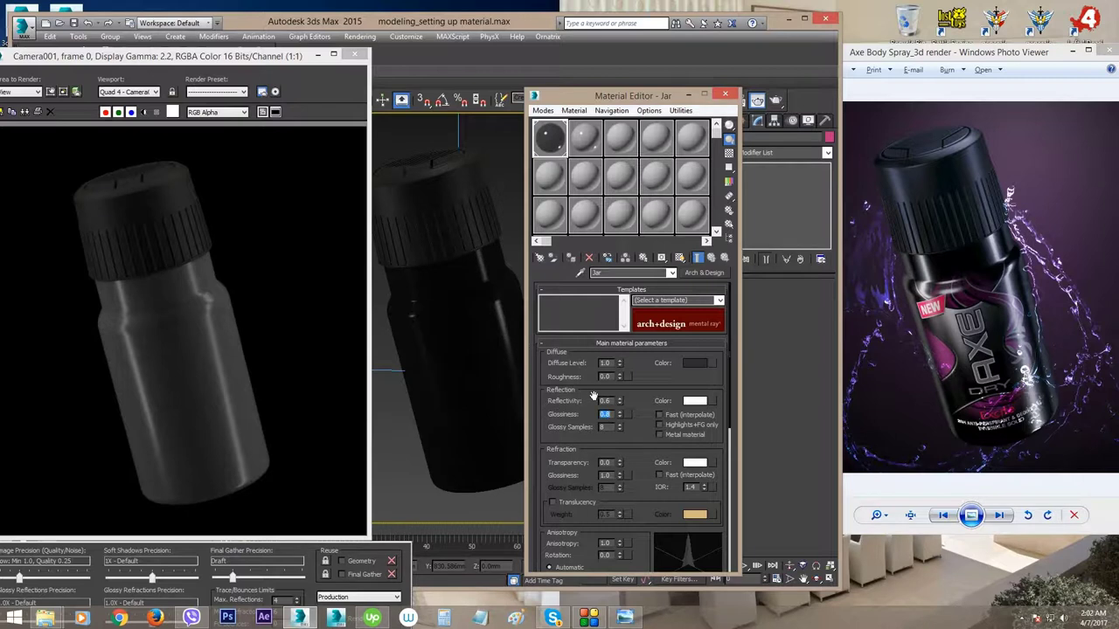
{"action": "double_click", "coordinate": [605, 400]}
{"action": "type", "text": "0.7"}
{"action": "key", "text": "Return"}
- Re-render the bottle from the camera with the new reflectivity
{"action": "left_click_drag", "start_coordinate": [267, 56], "coordinate": [374, 33]}
{"action": "left_click", "coordinate": [427, 595]}
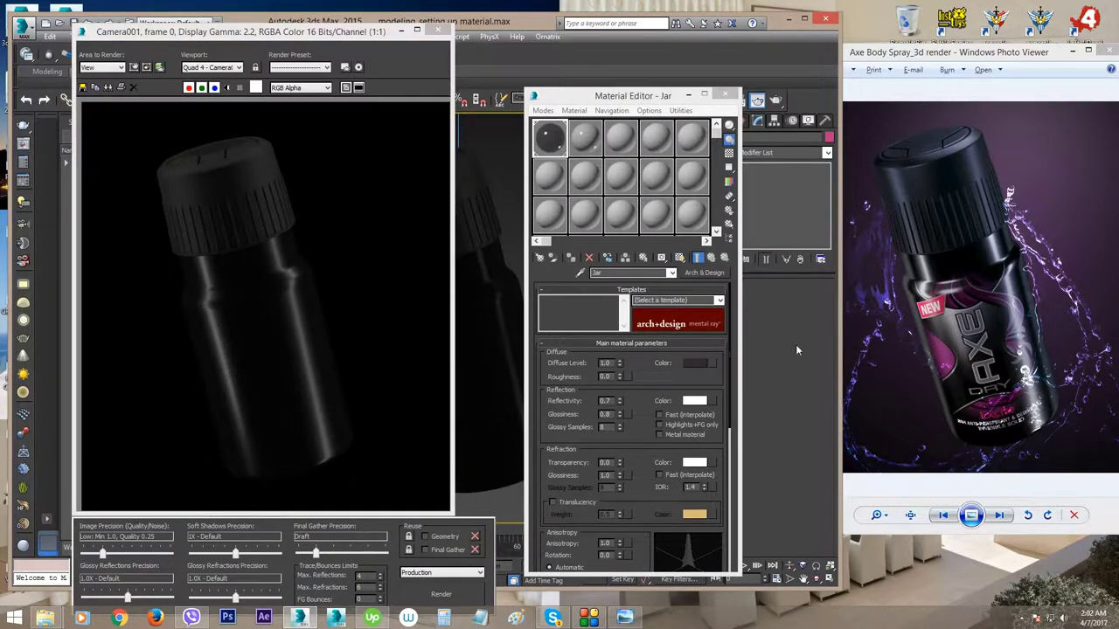
{"action": "scroll", "coordinate": [926, 289], "scroll_direction": "up", "scroll_amount": 2}
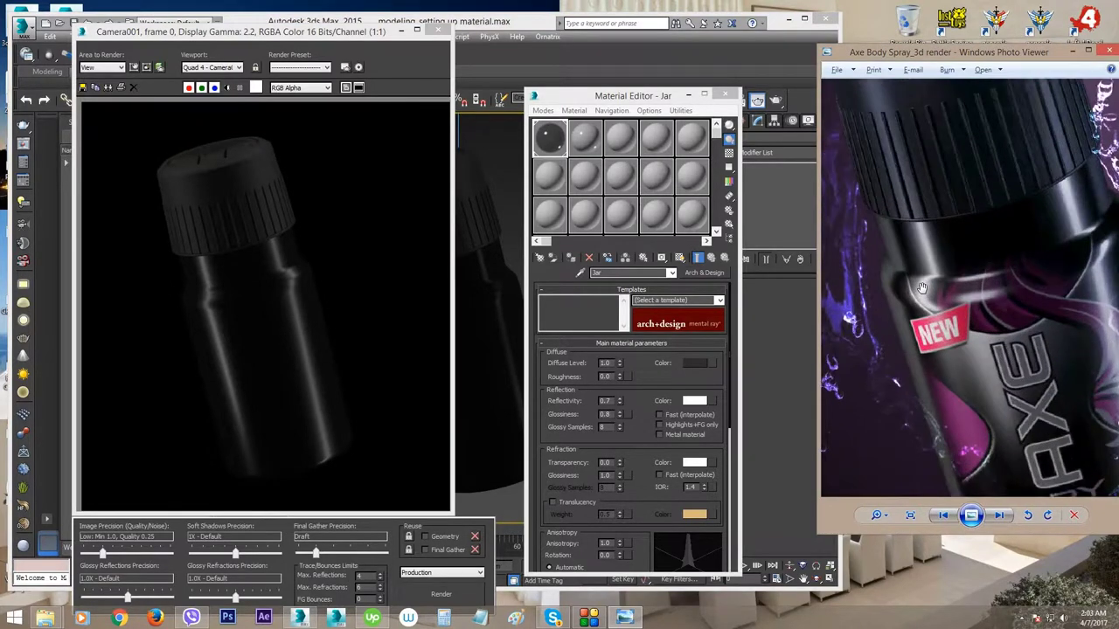
{"action": "scroll", "coordinate": [924, 280], "scroll_direction": "up", "scroll_amount": 2}
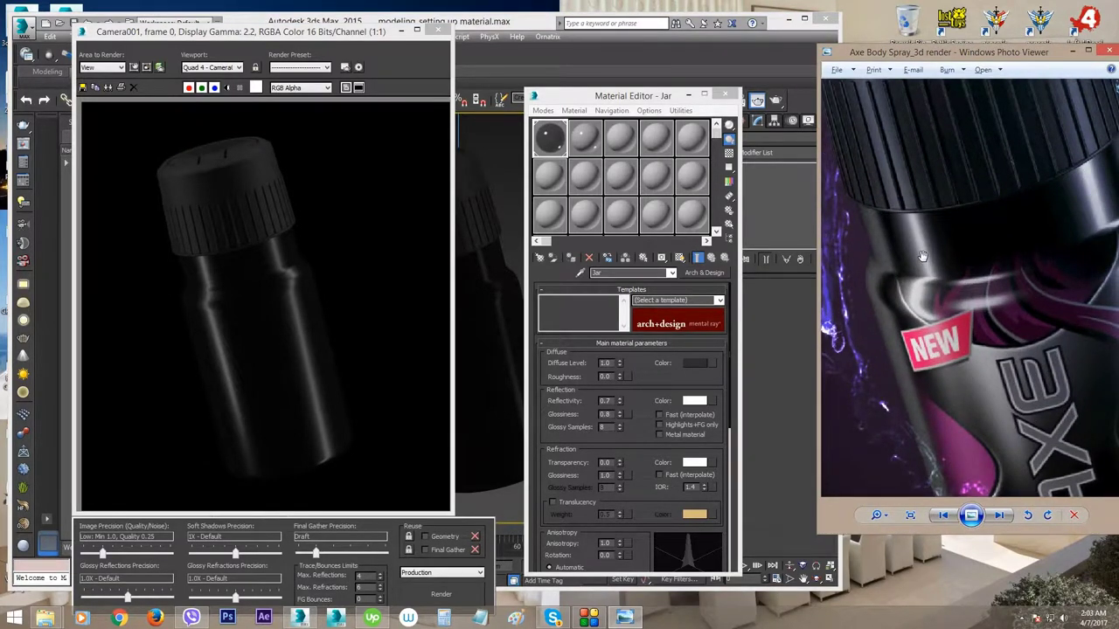
{"action": "left_click", "coordinate": [628, 429]}
{"action": "scroll", "coordinate": [627, 428], "scroll_direction": "down", "scroll_amount": 1}
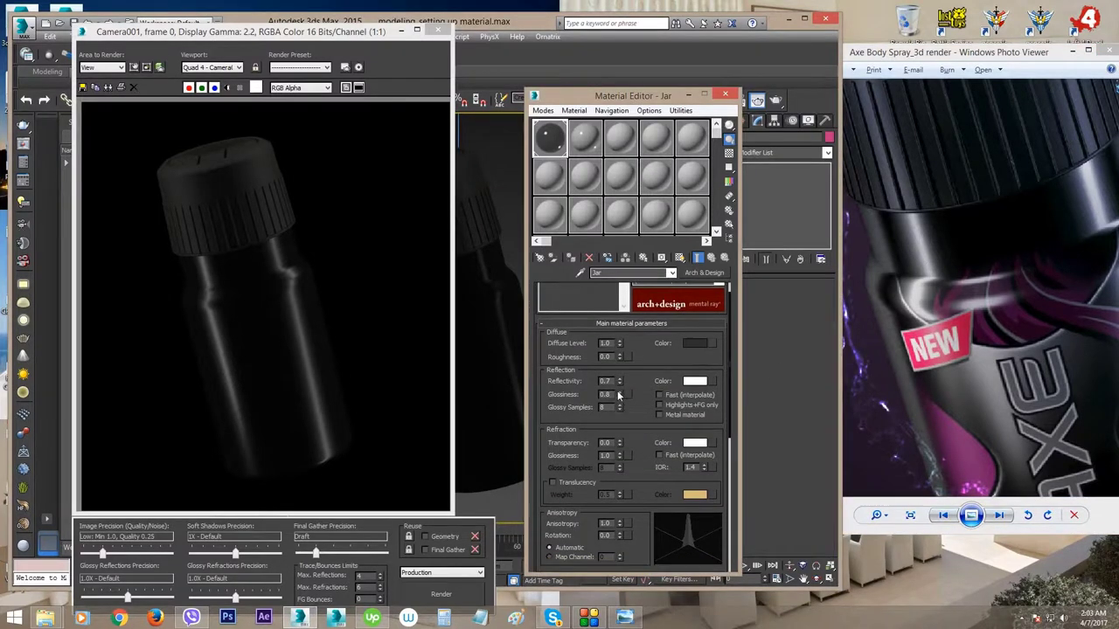
- Set Jar glossiness to 0.7, checking the render against the reference photo
{"action": "double_click", "coordinate": [604, 394]}
{"action": "key", "text": "BackSpace"}
{"action": "type", "text": "0.7"}
{"action": "key", "text": "Return"}
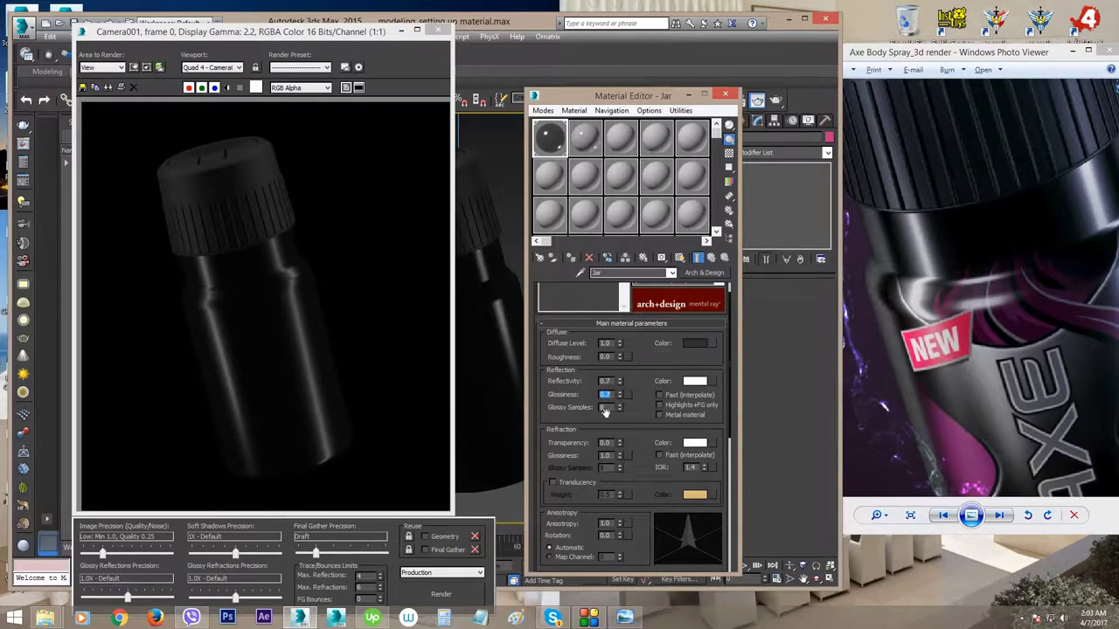
{"action": "left_click", "coordinate": [914, 291]}
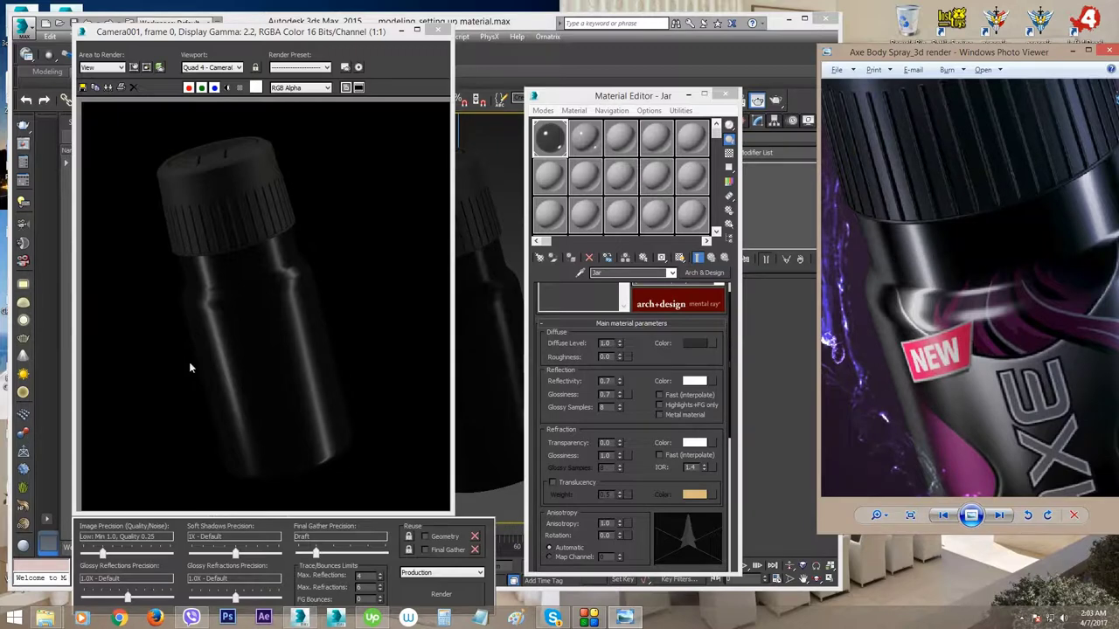
{"action": "left_click", "coordinate": [185, 332]}
{"action": "scroll", "coordinate": [214, 273], "scroll_direction": "up", "scroll_amount": 3}
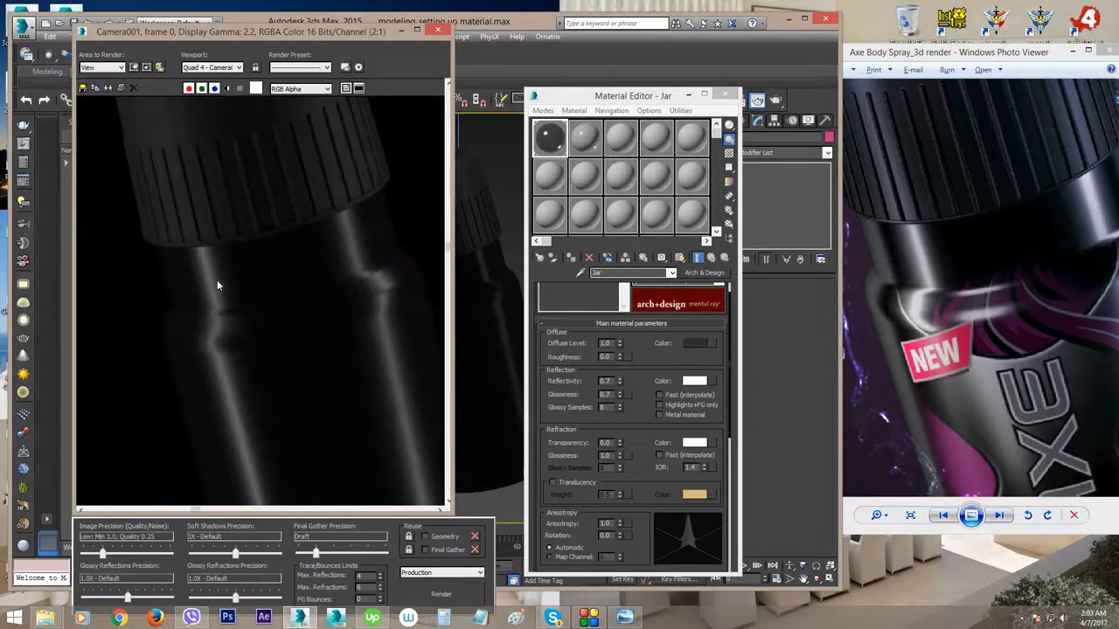
{"action": "left_click", "coordinate": [885, 247]}
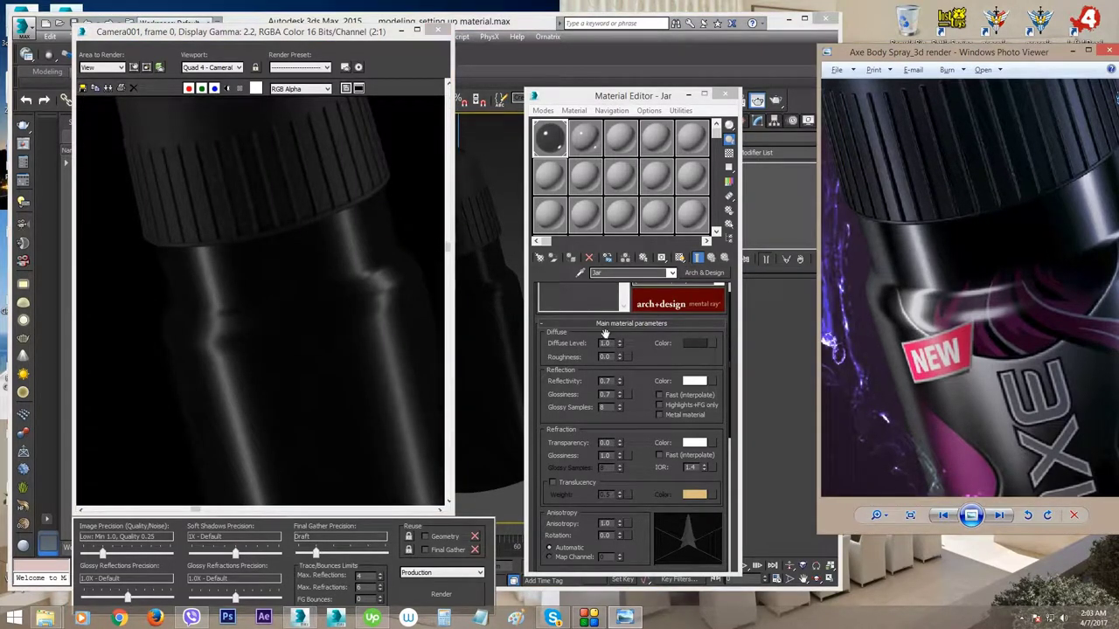
{"action": "left_click", "coordinate": [319, 369]}
{"action": "scroll", "coordinate": [320, 369], "scroll_direction": "down", "scroll_amount": 3}
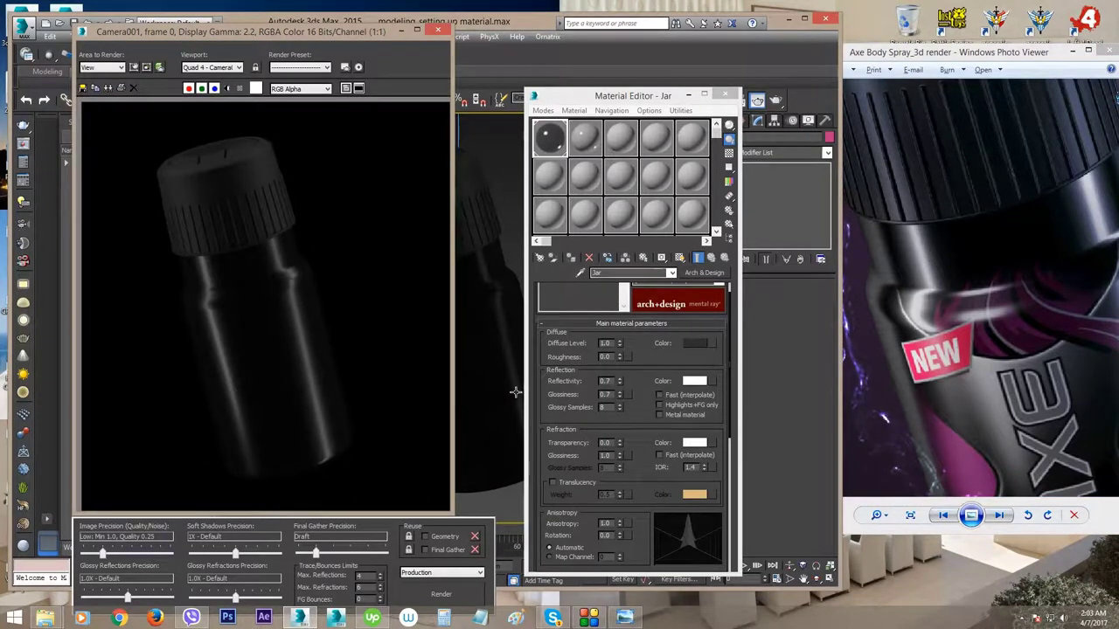
{"action": "left_click", "coordinate": [537, 390]}
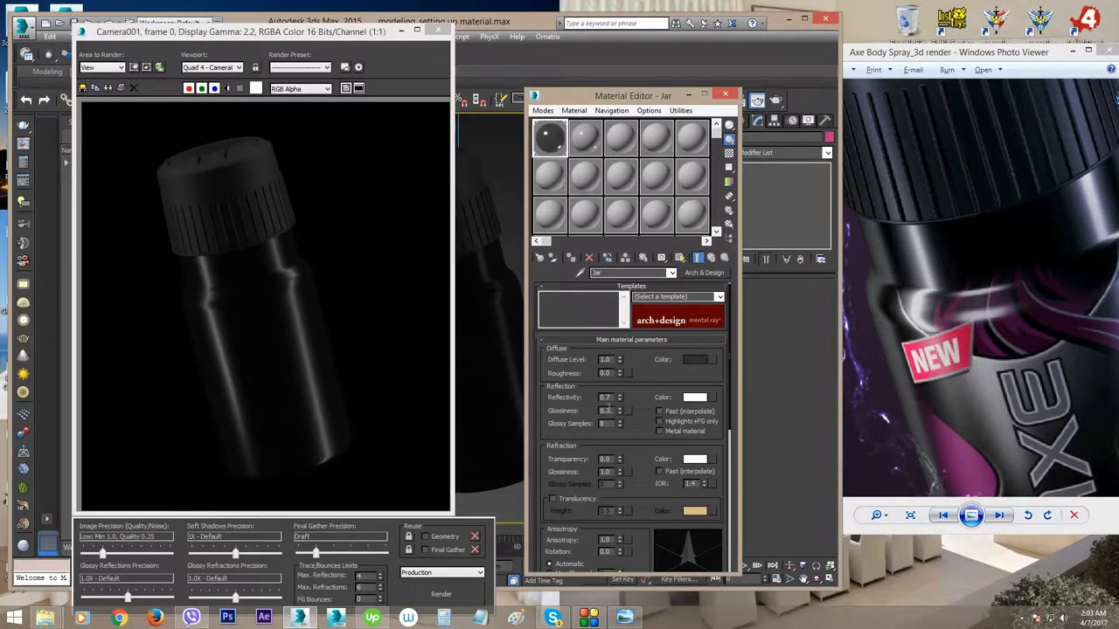
{"action": "left_click_drag", "start_coordinate": [610, 407], "coordinate": [593, 409]}
{"action": "double_click", "coordinate": [603, 396]}
- Render again, compare with the reference photo, and close the Material Editor and render window
{"action": "left_click", "coordinate": [426, 594]}
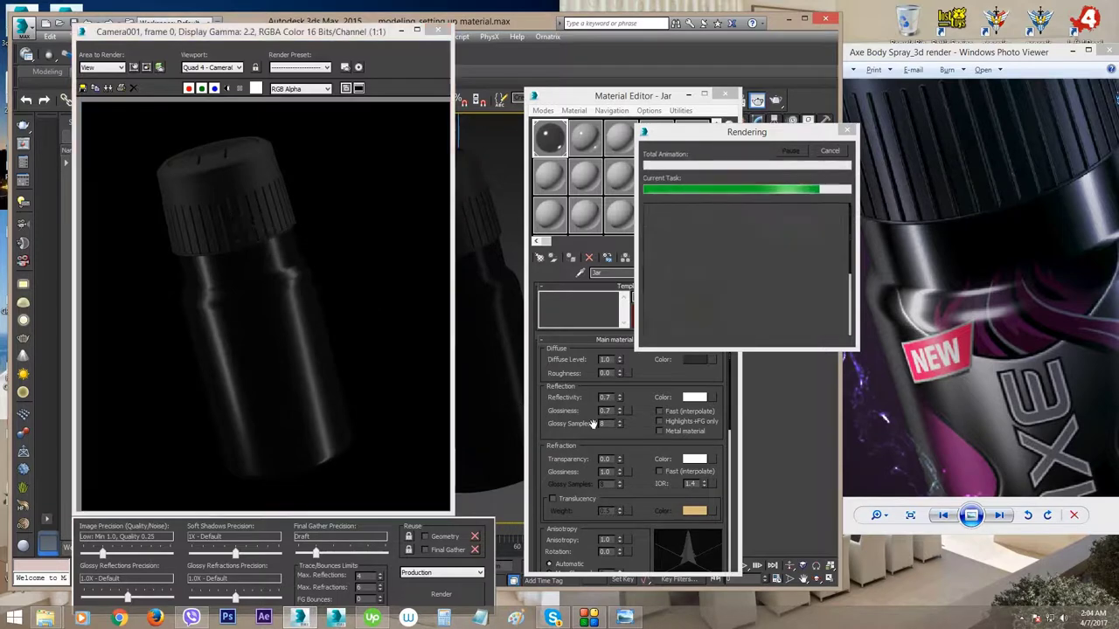
{"action": "left_click", "coordinate": [725, 97]}
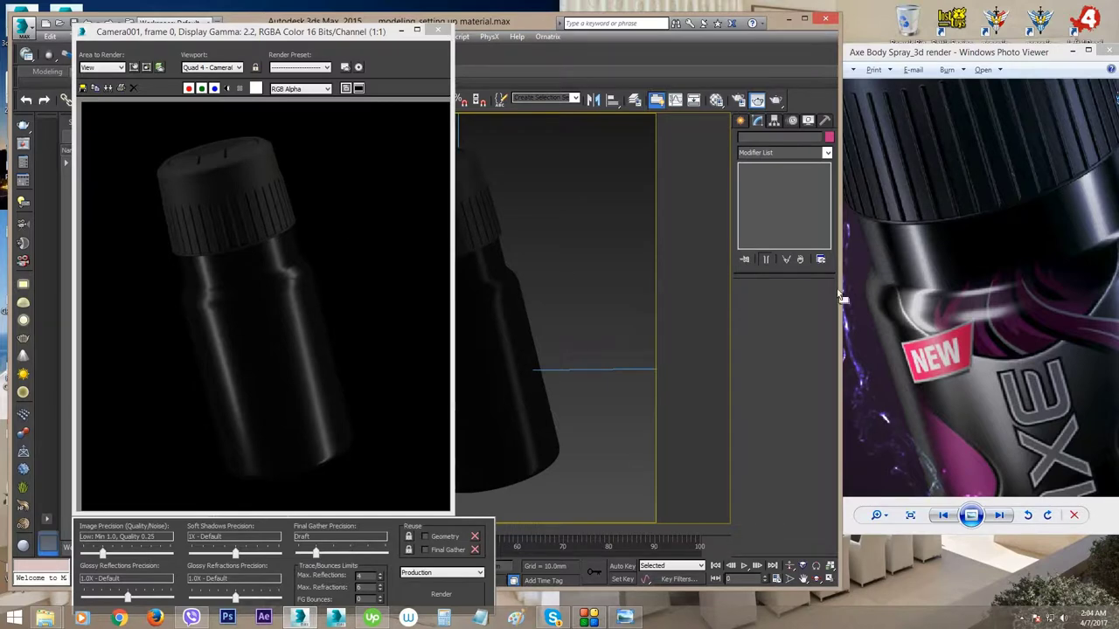
{"action": "left_click", "coordinate": [873, 287]}
{"action": "scroll", "coordinate": [896, 280], "scroll_direction": "down", "scroll_amount": 3}
{"action": "scroll", "coordinate": [895, 280], "scroll_direction": "up", "scroll_amount": 2}
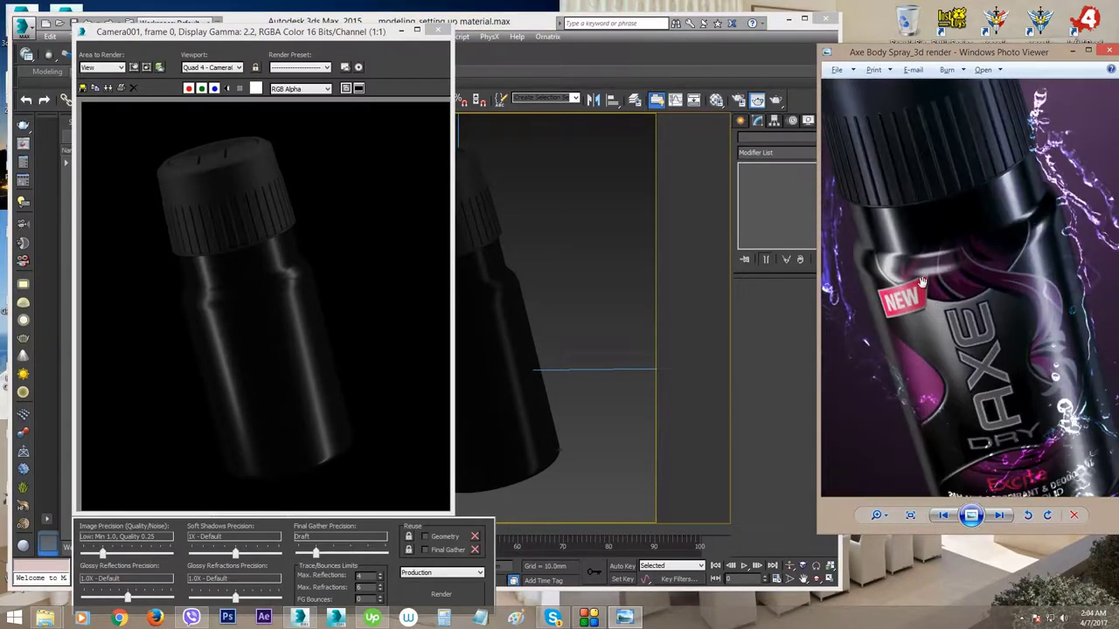
{"action": "scroll", "coordinate": [918, 281], "scroll_direction": "up", "scroll_amount": 1}
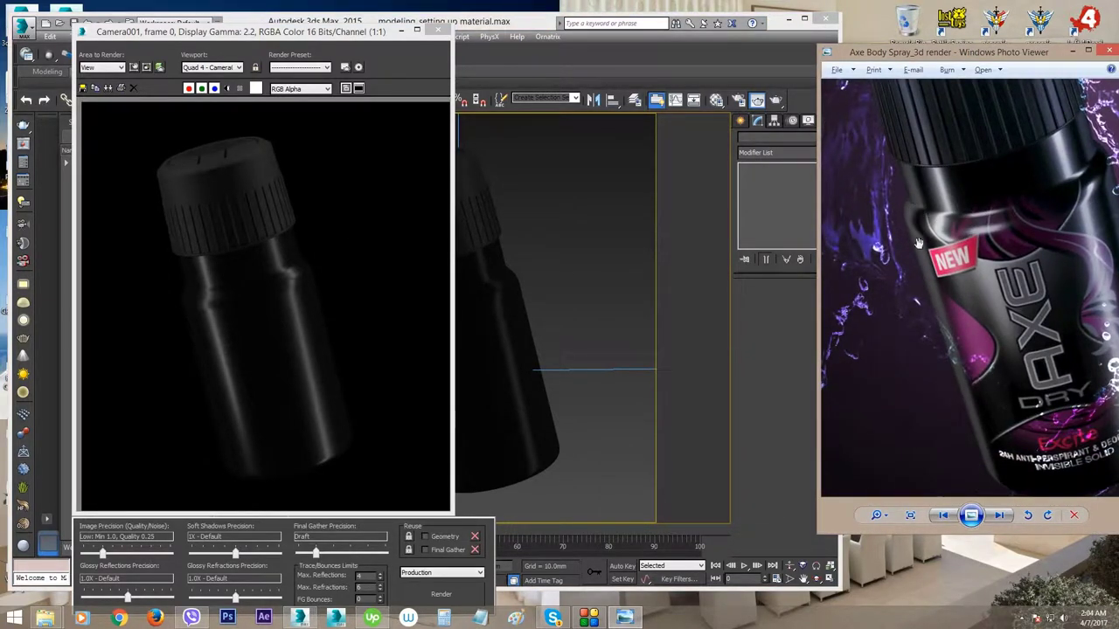
{"action": "left_click_drag", "start_coordinate": [920, 277], "coordinate": [898, 235]}
{"action": "left_click_drag", "start_coordinate": [963, 334], "coordinate": [895, 349]}
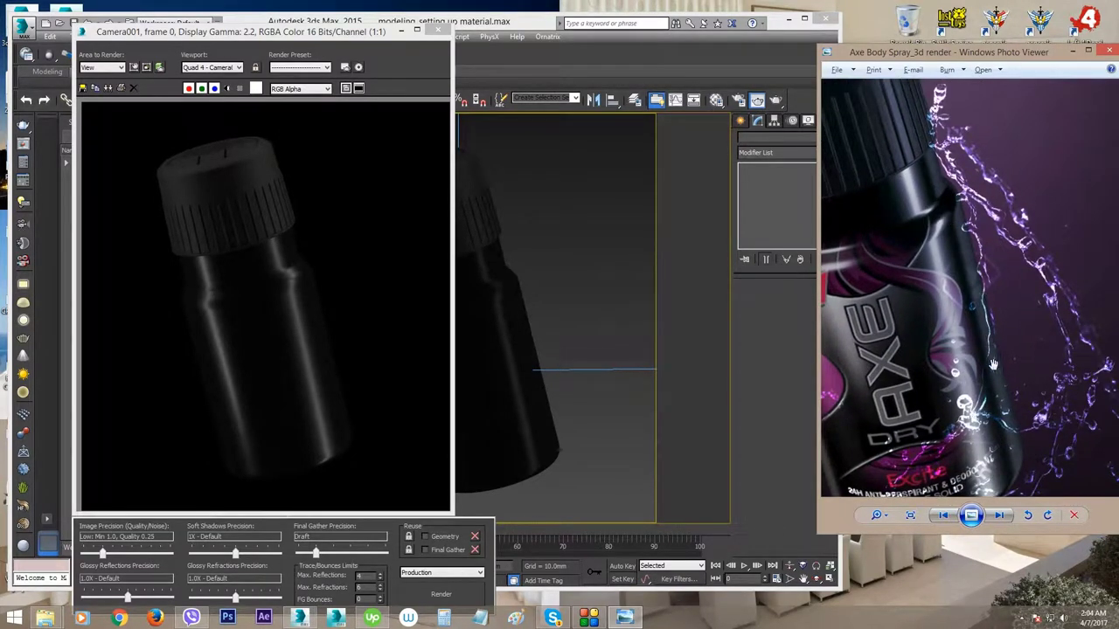
{"action": "left_click", "coordinate": [169, 287]}
{"action": "scroll", "coordinate": [183, 288], "scroll_direction": "up", "scroll_amount": 2}
{"action": "scroll", "coordinate": [185, 285], "scroll_direction": "down", "scroll_amount": 4}
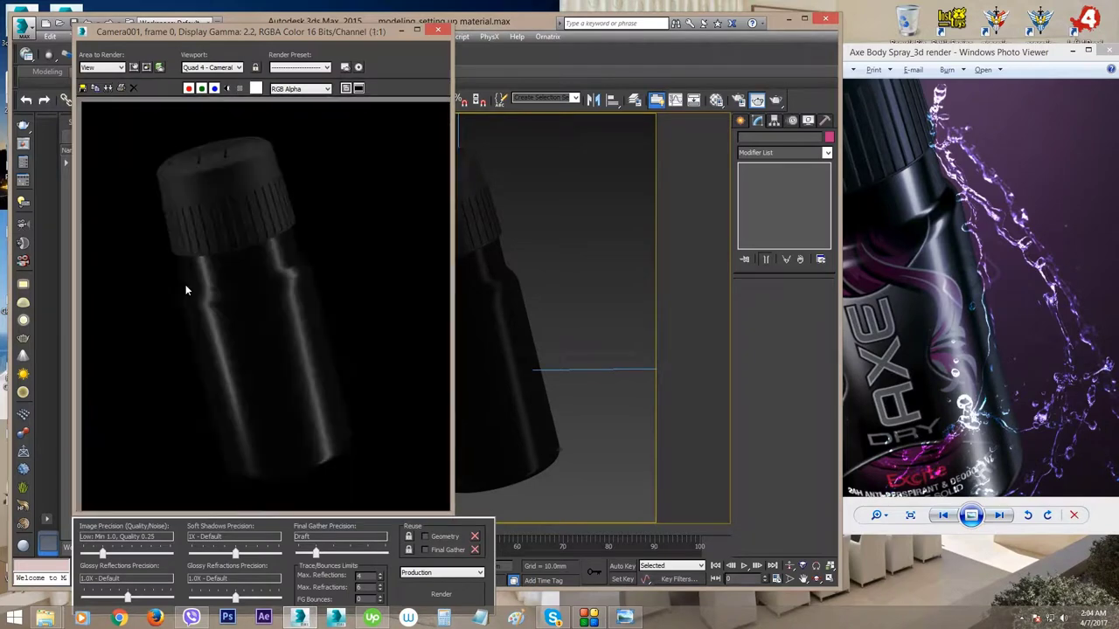
{"action": "scroll", "coordinate": [186, 290], "scroll_direction": "up", "scroll_amount": 2}
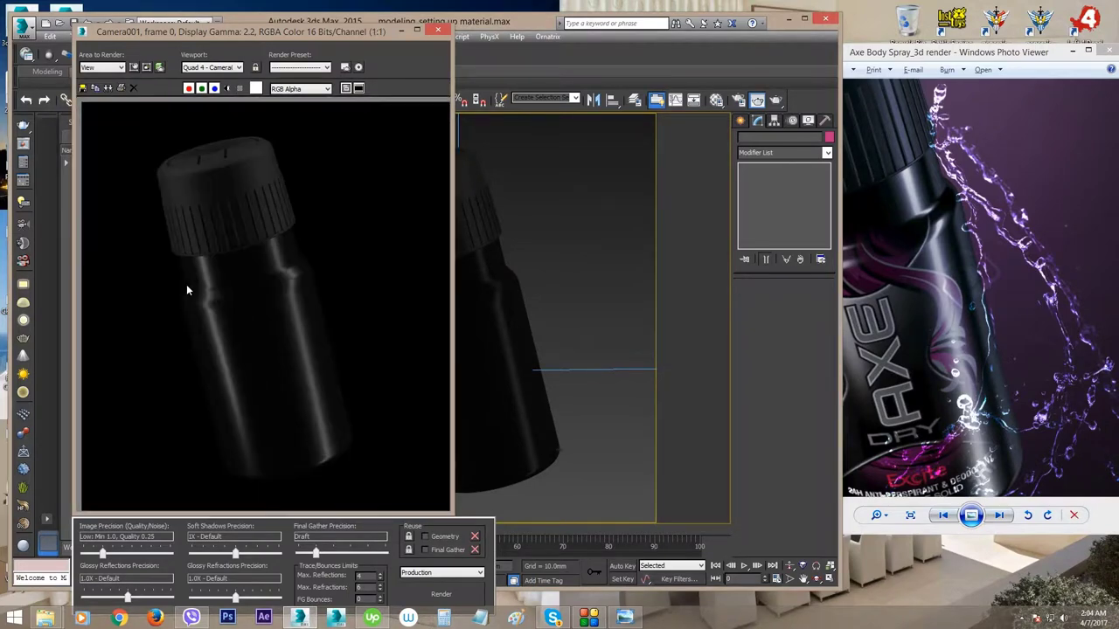
{"action": "left_click", "coordinate": [437, 32]}
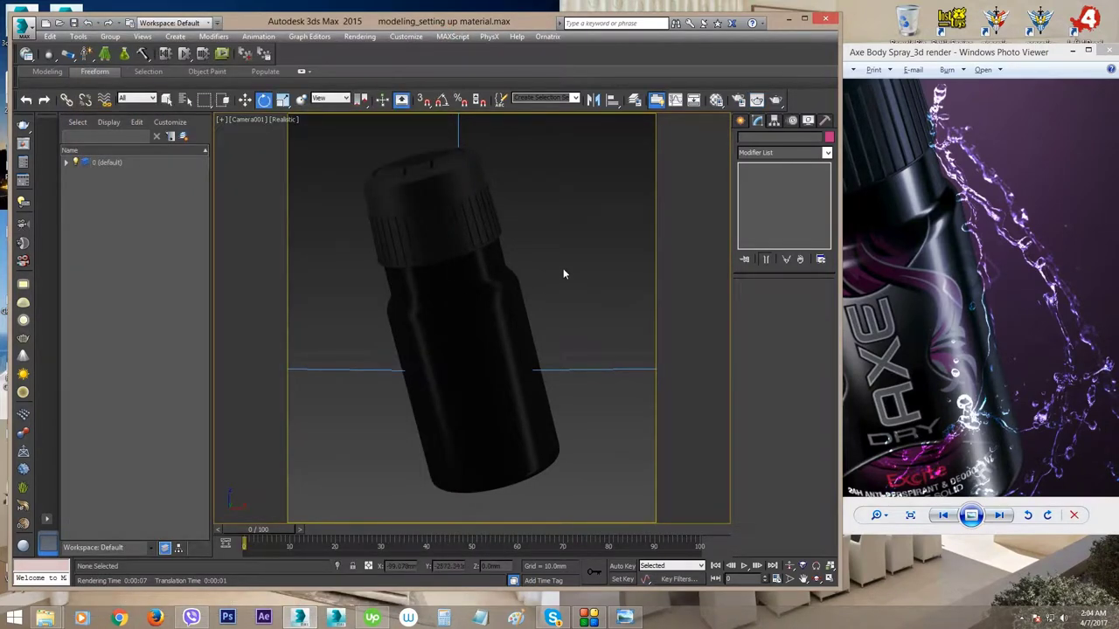
- Clone PhotometricLight001 by Shift-moving it down-left in Perspective view
{"action": "key", "text": "p"}
{"action": "scroll", "coordinate": [541, 262], "scroll_direction": "down", "scroll_amount": 8}
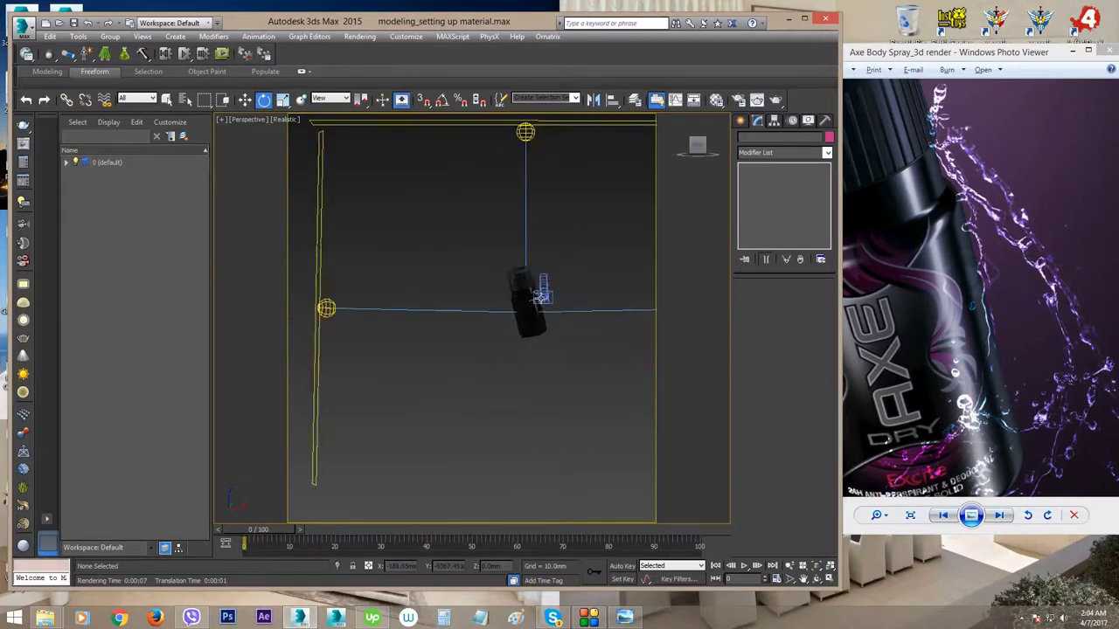
{"action": "scroll", "coordinate": [543, 265], "scroll_direction": "down", "scroll_amount": 3}
{"action": "middle_click_drag", "start_coordinate": [543, 265], "coordinate": [455, 281], "text": "alt"}
{"action": "scroll", "coordinate": [454, 282], "scroll_direction": "up", "scroll_amount": 2}
{"action": "key", "text": "e"}
{"action": "left_click", "coordinate": [438, 266]}
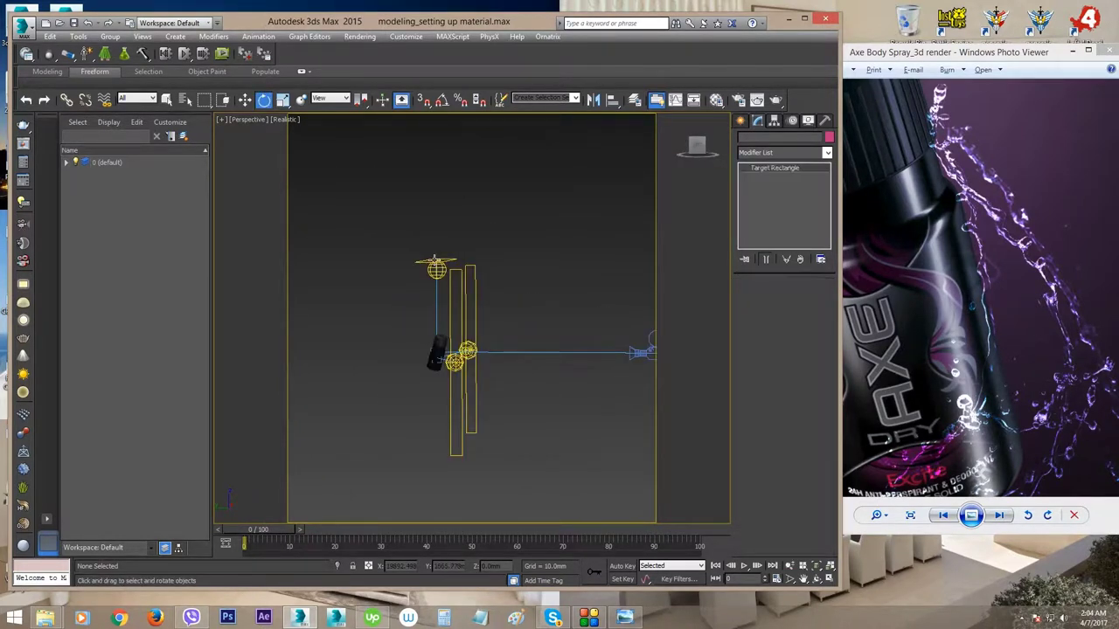
{"action": "key", "text": "w"}
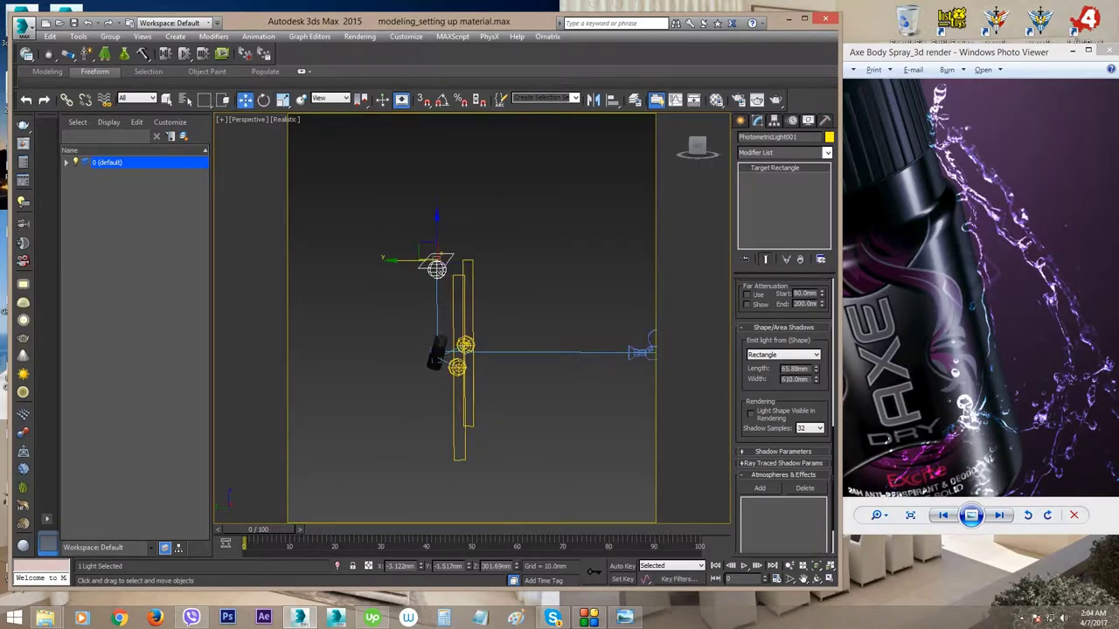
{"action": "middle_click_drag", "start_coordinate": [444, 285], "coordinate": [441, 288], "text": "alt"}
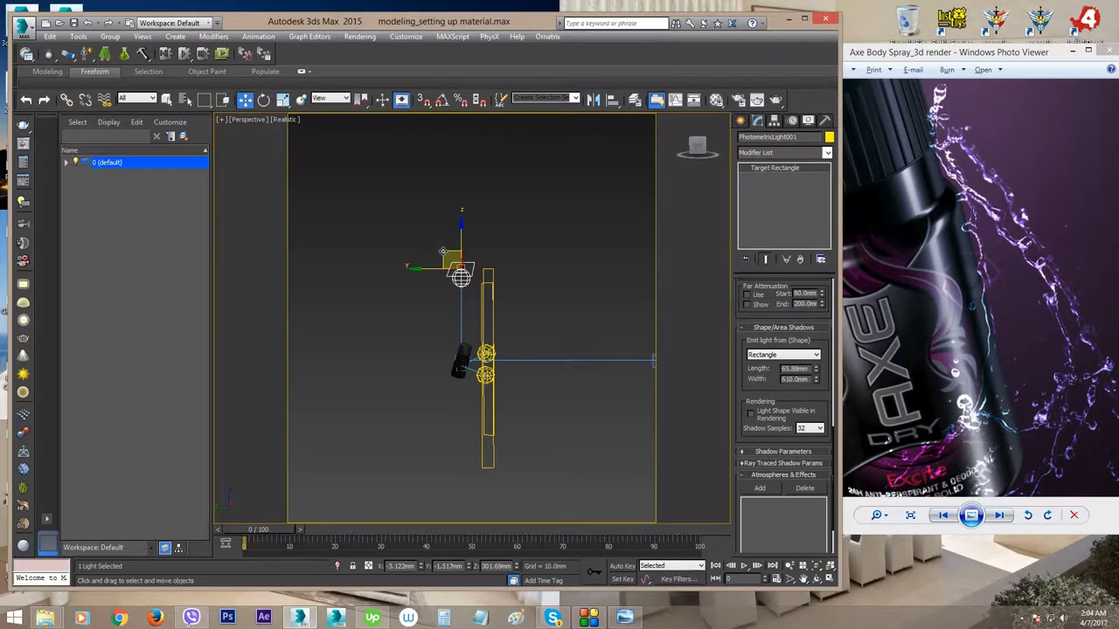
{"action": "mouse_move", "coordinate": [443, 252]}
{"action": "left_mouse_down", "text": "shift"}
{"action": "mouse_move", "coordinate": [382, 274]}
{"action": "mouse_move", "coordinate": [374, 351]}
{"action": "left_mouse_up", "text": "shift"}
{"action": "left_click", "coordinate": [422, 356]}
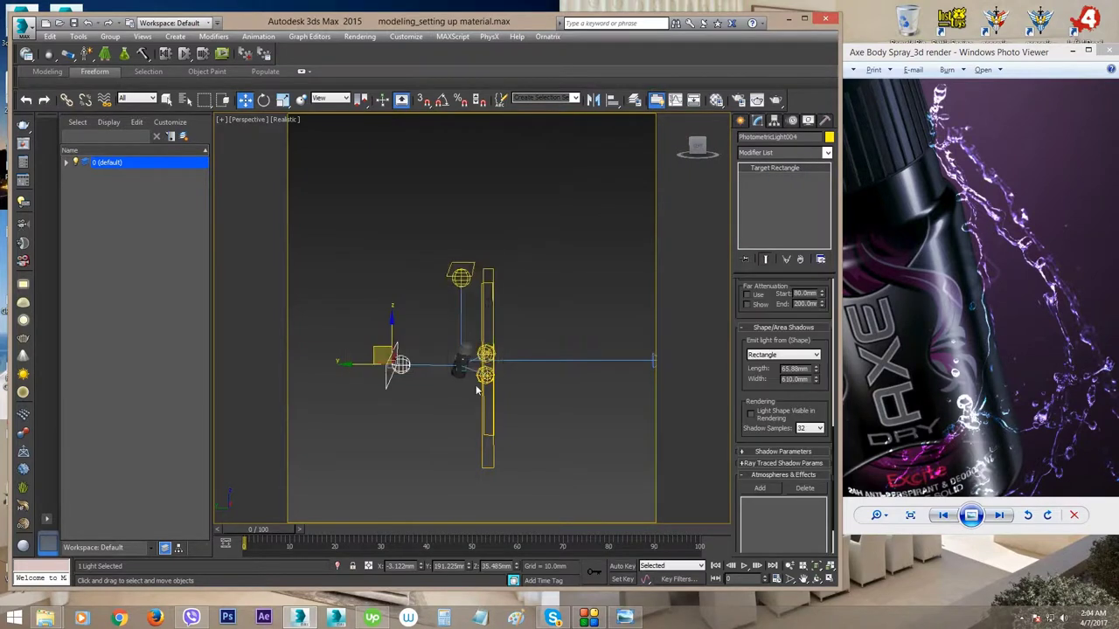
- Resize the cloned light's rectangle to 441 × 744.2 mm
{"action": "middle_click_drag", "start_coordinate": [411, 371], "coordinate": [555, 443], "text": "alt"}
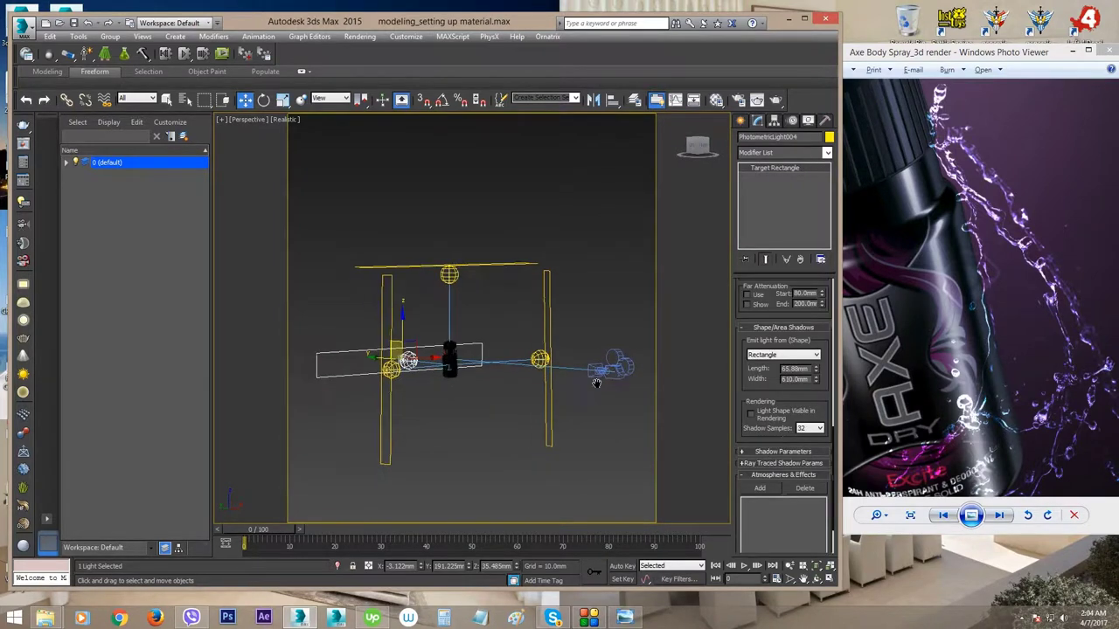
{"action": "mouse_move", "coordinate": [816, 381]}
{"action": "left_mouse_down"}
{"action": "mouse_move", "coordinate": [816, 345]}
{"action": "mouse_move", "coordinate": [816, 365]}
{"action": "left_mouse_up"}
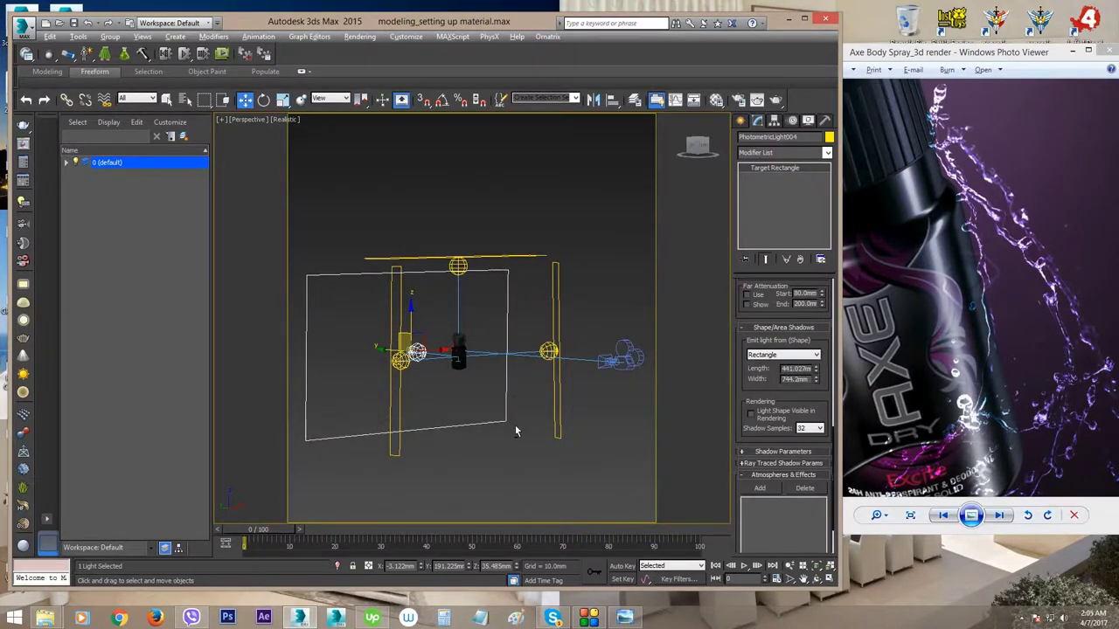
{"action": "mouse_move", "coordinate": [515, 424]}
{"action": "middle_mouse_down", "text": "alt"}
{"action": "mouse_move", "coordinate": [603, 428]}
{"action": "mouse_move", "coordinate": [481, 429]}
{"action": "mouse_move", "coordinate": [548, 414]}
{"action": "mouse_move", "coordinate": [526, 410]}
{"action": "middle_mouse_up", "text": "alt"}
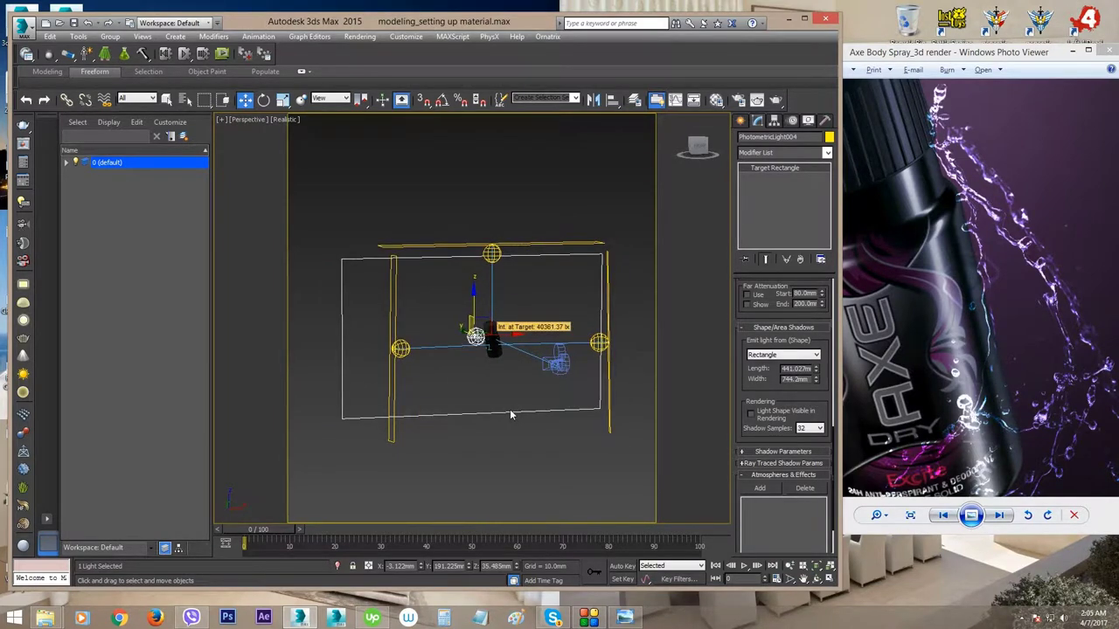
- Switch to Camera view and render the bottle lit by the added light
{"action": "key", "text": "c"}
{"action": "left_click", "coordinate": [574, 294]}
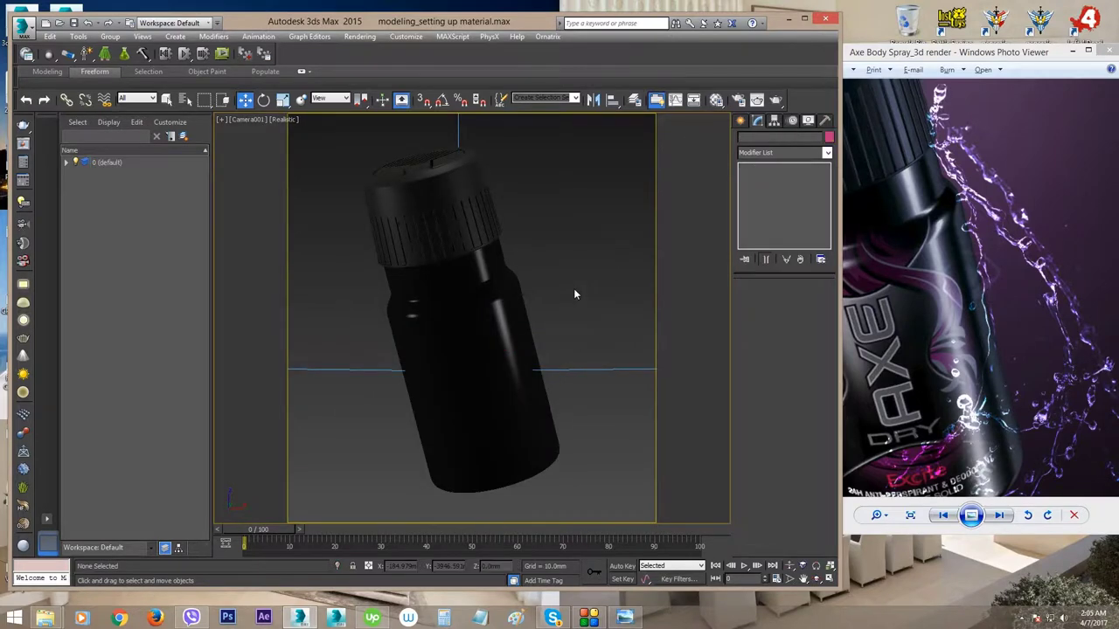
{"action": "left_click", "coordinate": [757, 100]}
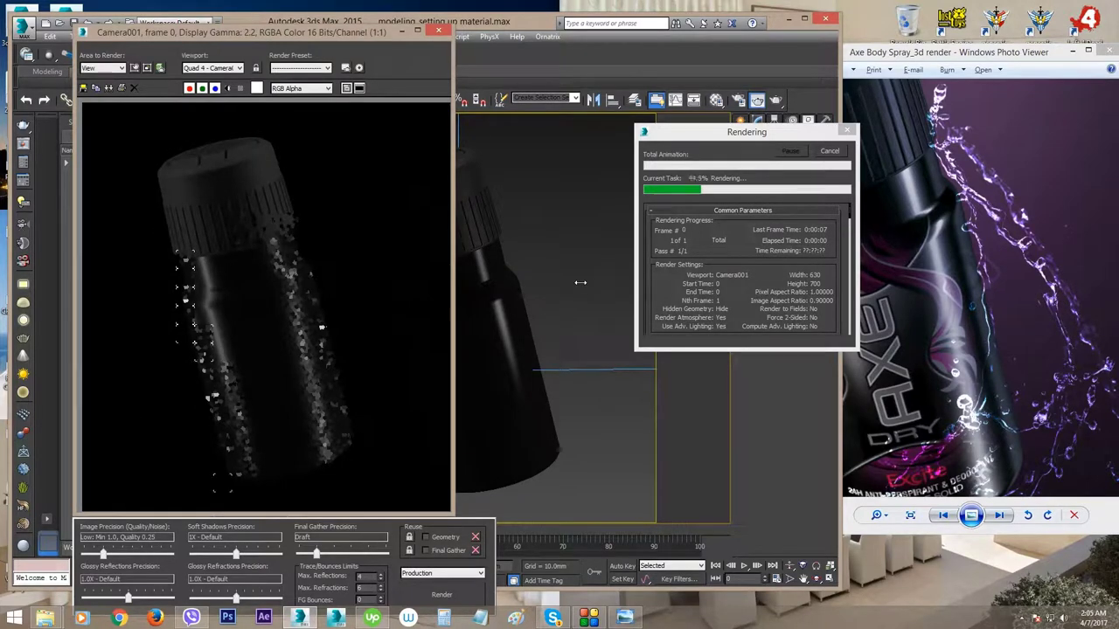
- Compare the render with the NEW label on the reference photo, then return to 3ds Max
{"action": "left_click", "coordinate": [916, 313]}
{"action": "left_click_drag", "start_coordinate": [916, 313], "coordinate": [1090, 234]}
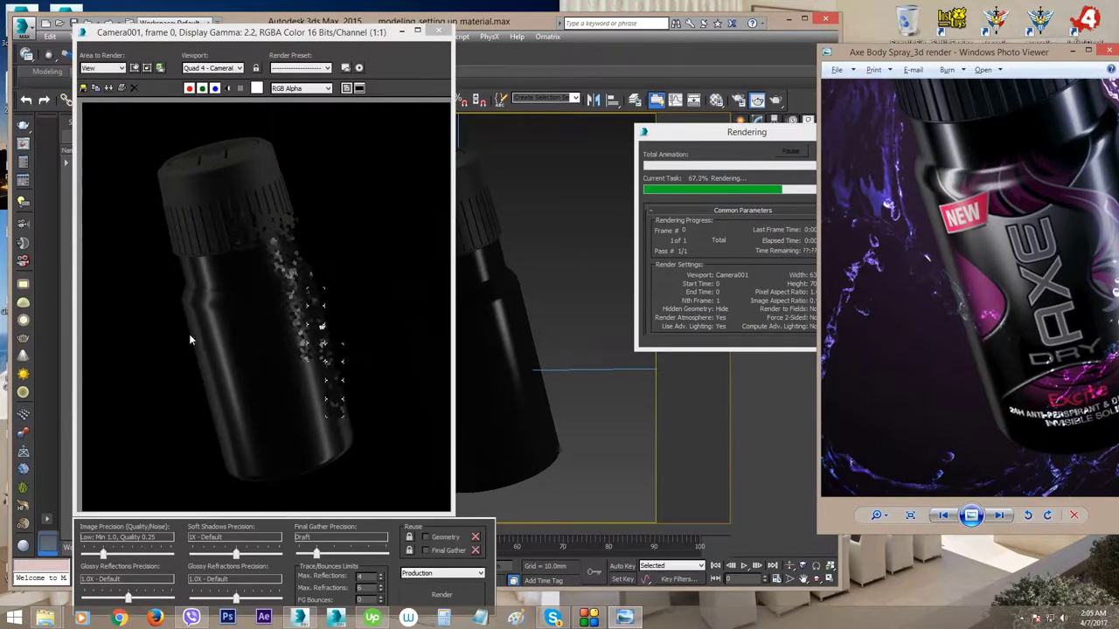
{"action": "scroll", "coordinate": [975, 389], "scroll_direction": "down", "scroll_amount": 3}
{"action": "scroll", "coordinate": [944, 291], "scroll_direction": "up", "scroll_amount": 1}
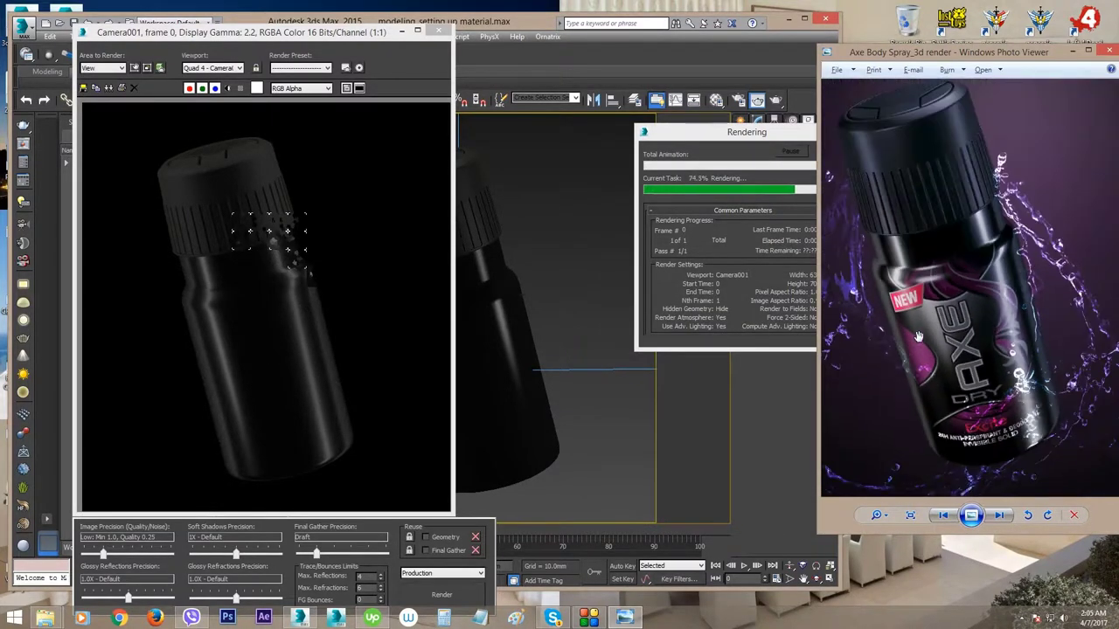
{"action": "scroll", "coordinate": [942, 291], "scroll_direction": "up", "scroll_amount": 1}
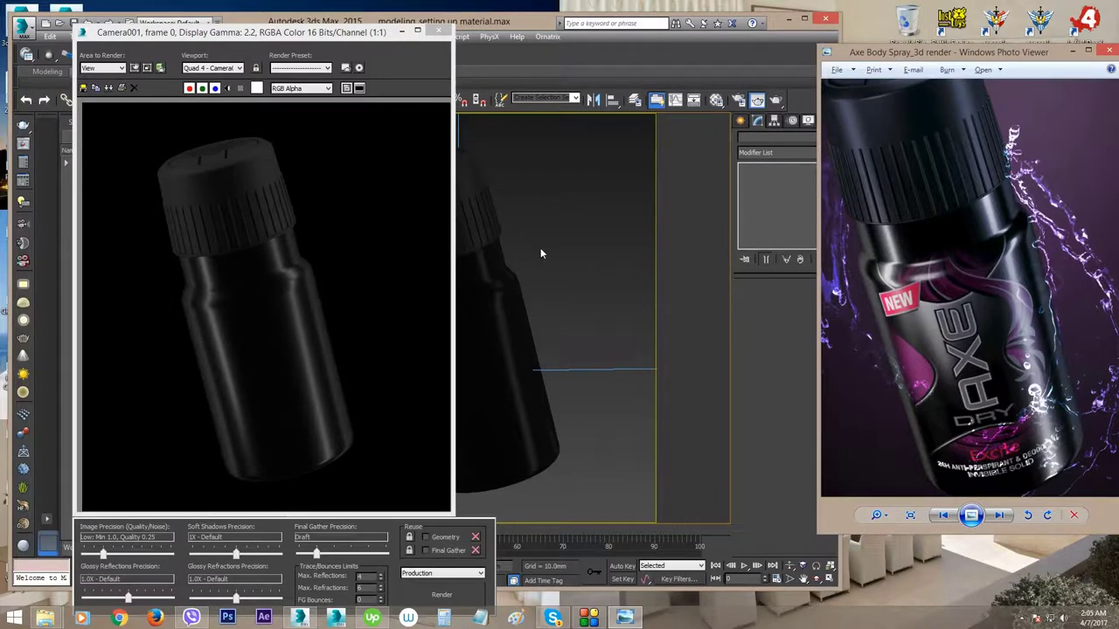
{"action": "left_click_drag", "start_coordinate": [324, 38], "coordinate": [290, 38]}
{"action": "scroll", "coordinate": [905, 152], "scroll_direction": "up", "scroll_amount": 2}
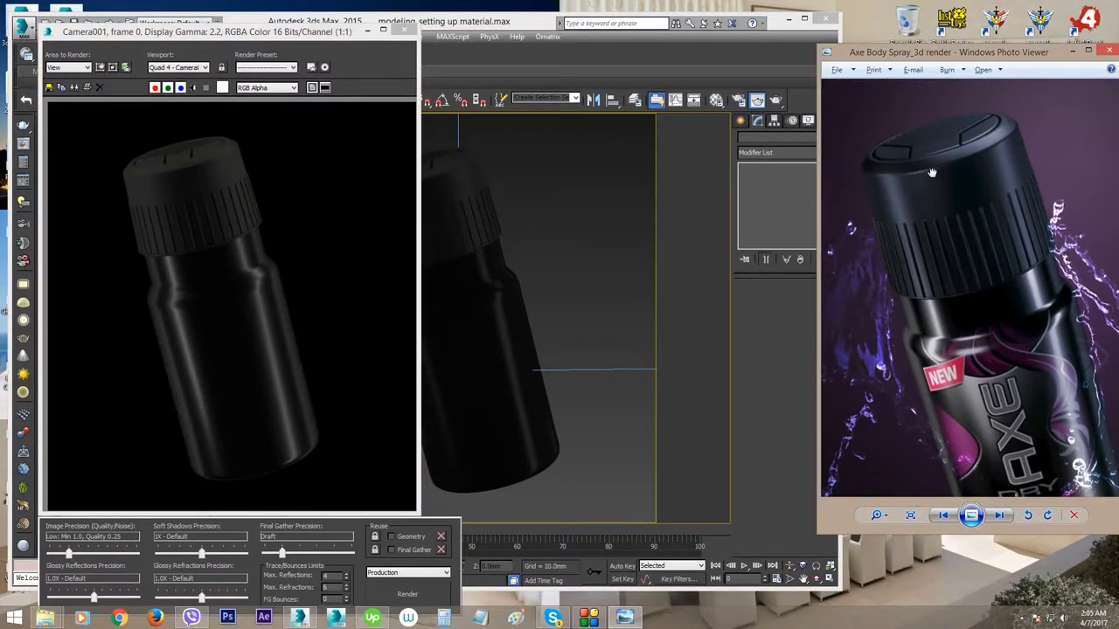
{"action": "left_click", "coordinate": [544, 222]}
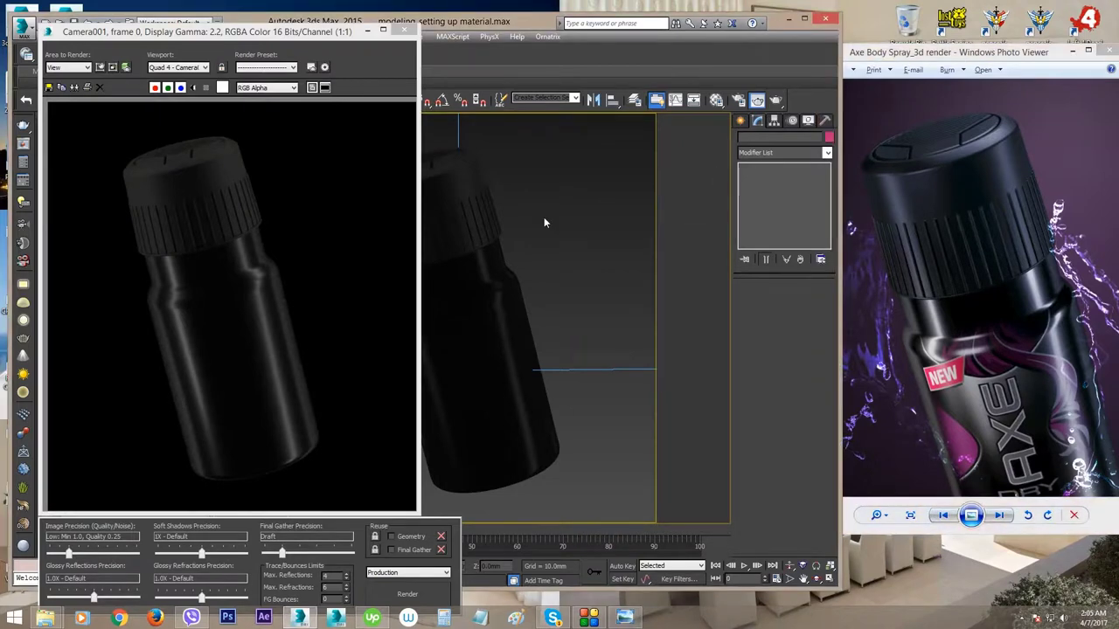
- Drag the Lid material from slot 2 onto the bottle's lid
{"action": "key", "text": "m"}
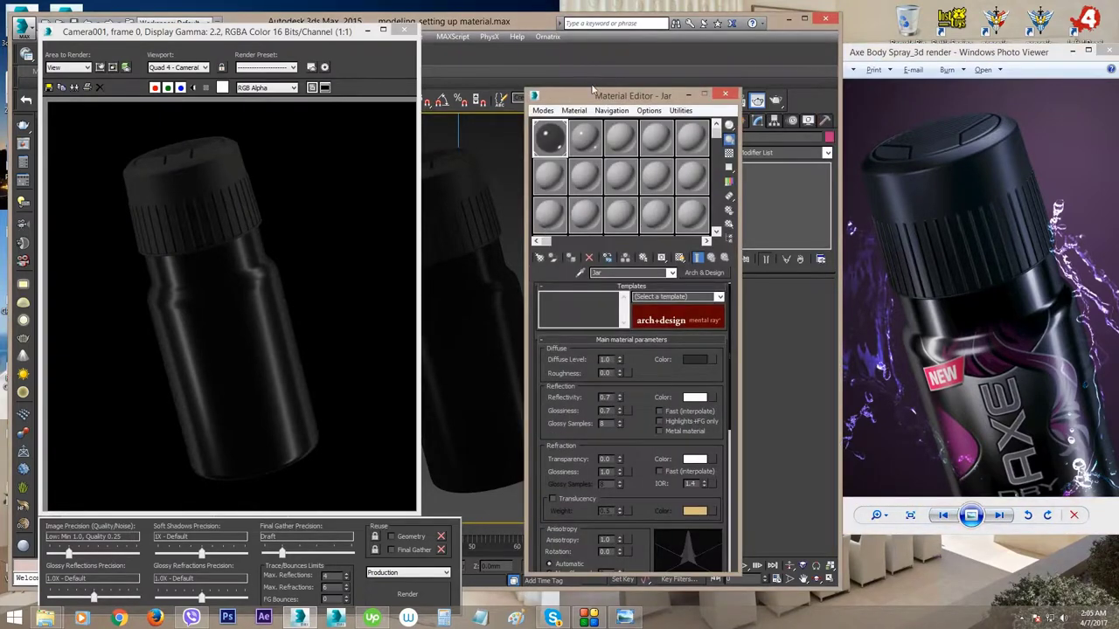
{"action": "left_click_drag", "start_coordinate": [590, 104], "coordinate": [699, 154]}
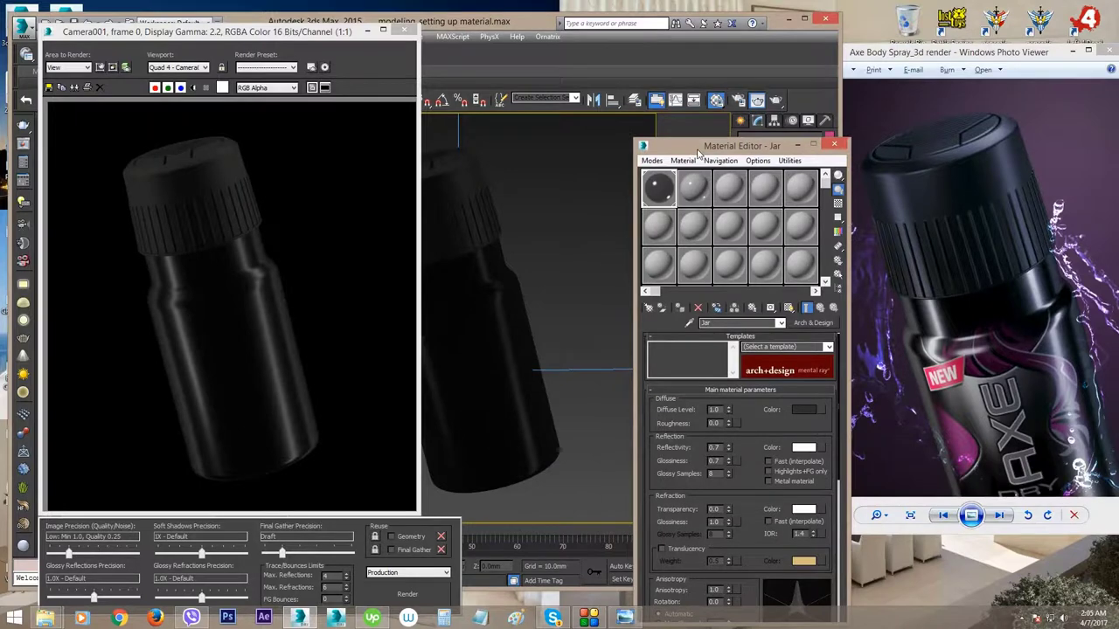
{"action": "left_click", "coordinate": [696, 203]}
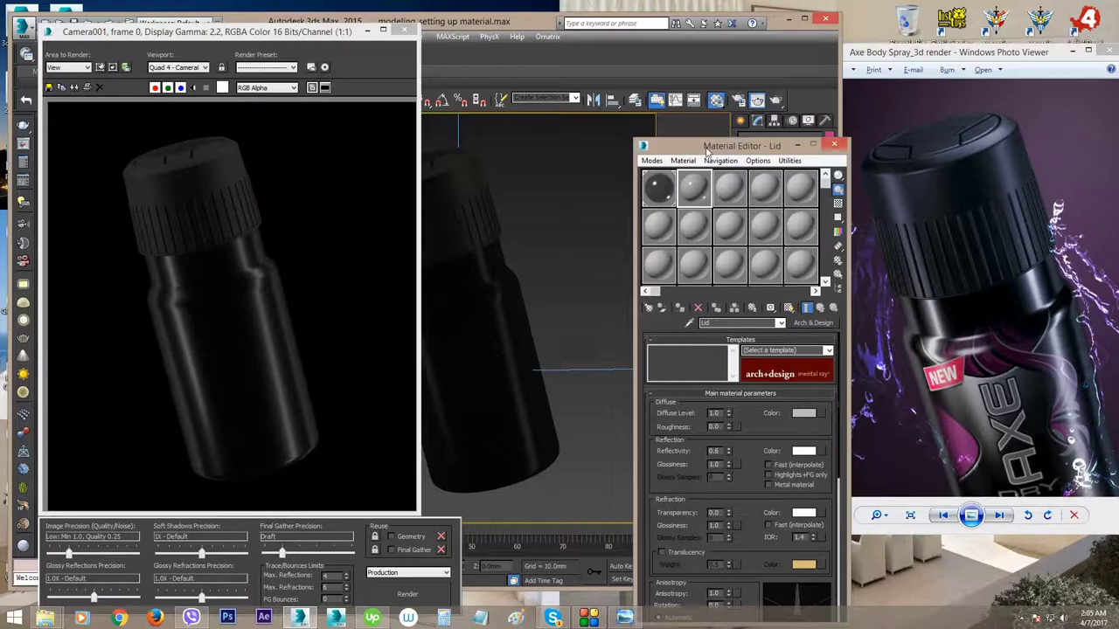
{"action": "left_click_drag", "start_coordinate": [469, 142], "coordinate": [470, 176]}
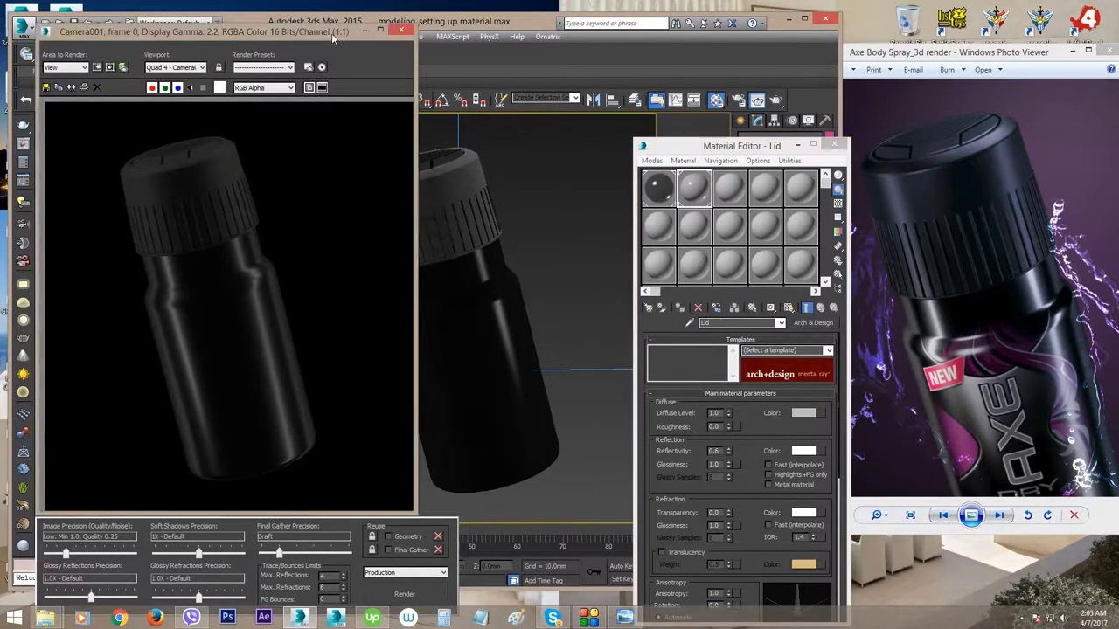
- Select the bottle's lid object in the Camera viewport
{"action": "left_click_drag", "start_coordinate": [351, 33], "coordinate": [271, 75]}
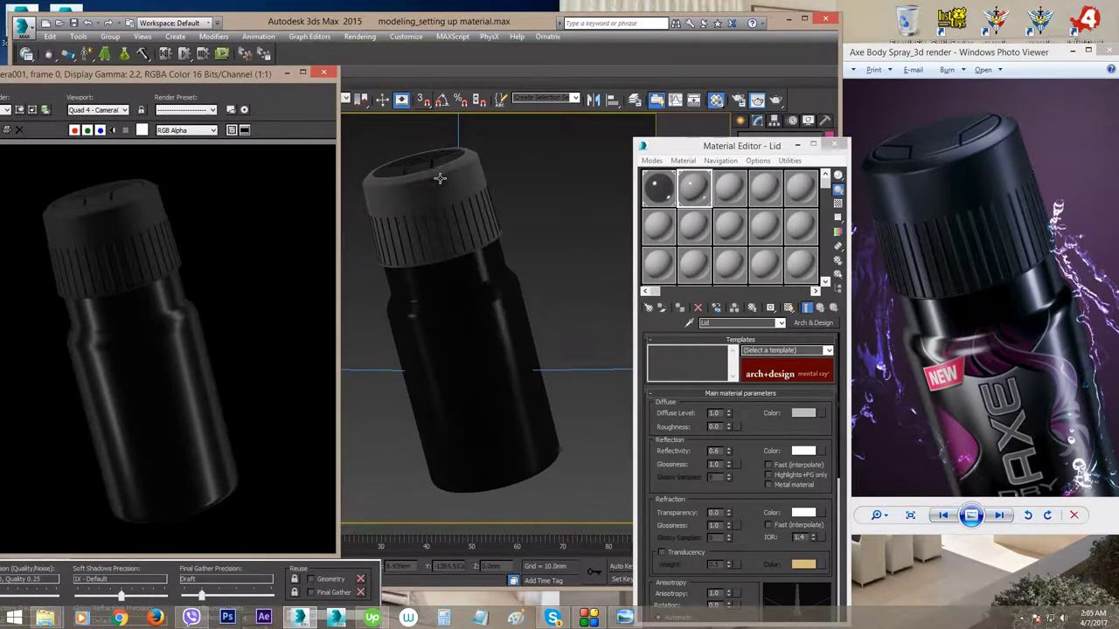
{"action": "left_click", "coordinate": [495, 172]}
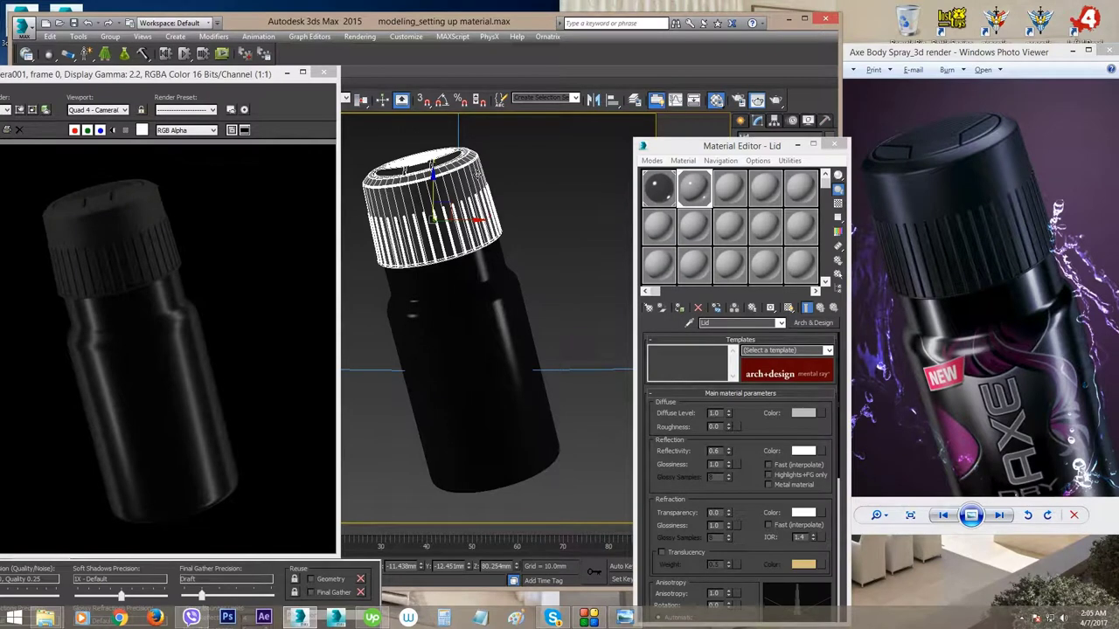
{"action": "left_click", "coordinate": [538, 199]}
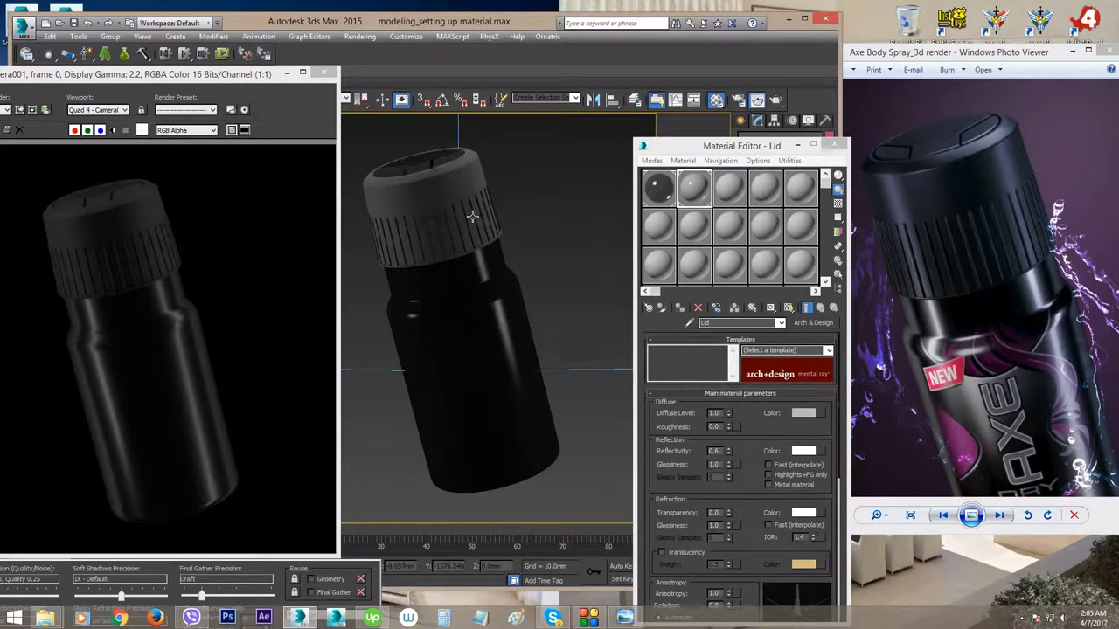
{"action": "left_click", "coordinate": [463, 163]}
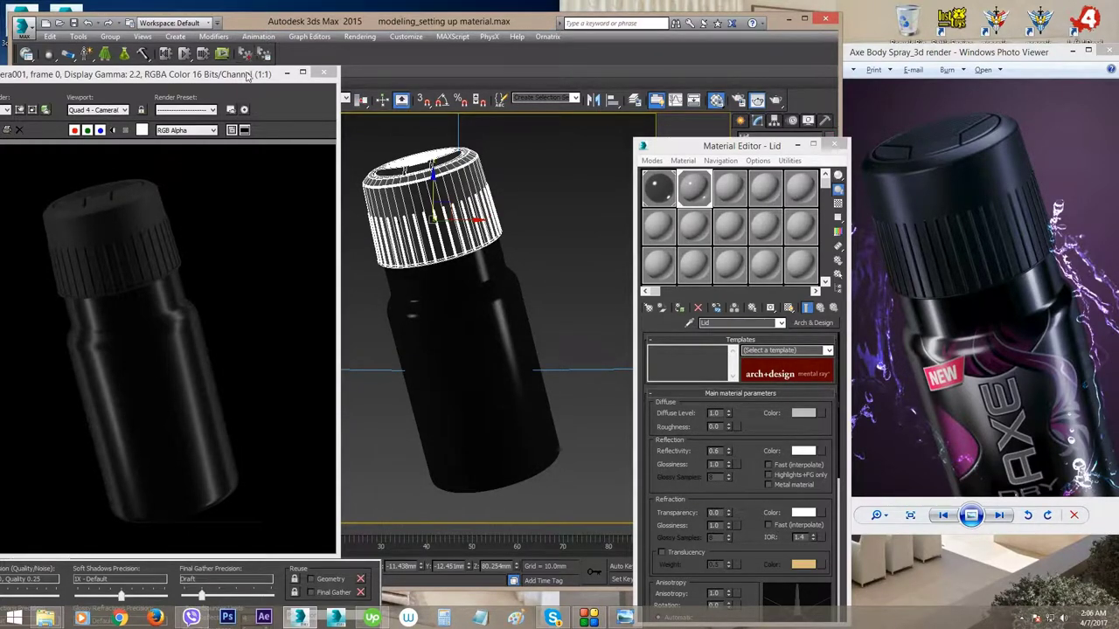
{"action": "left_click", "coordinate": [110, 38]}
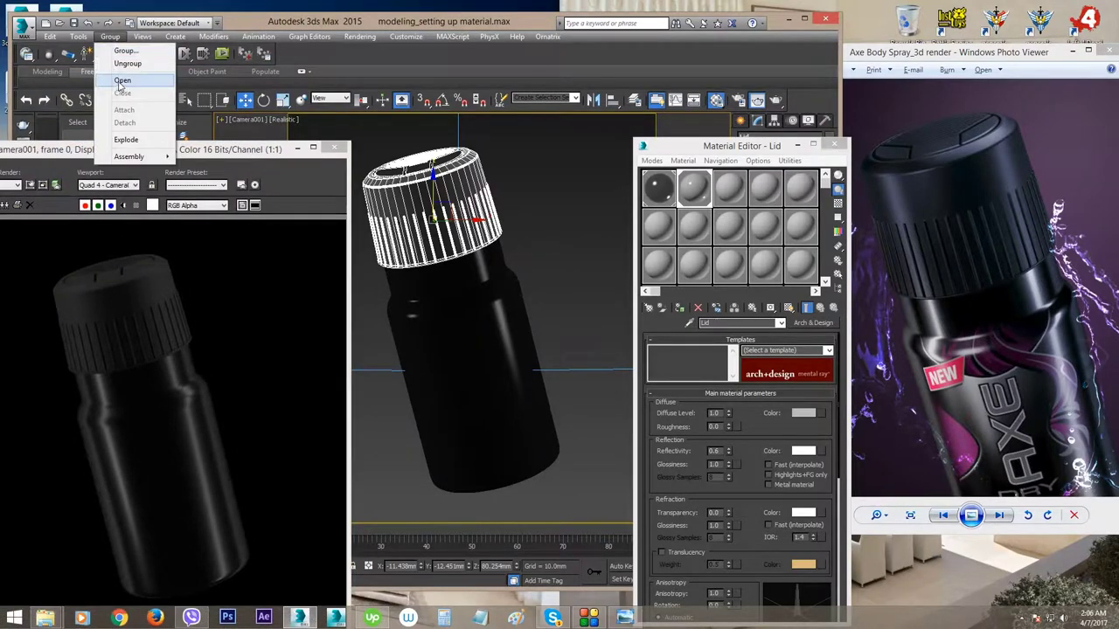
- Assign the Lid material to the selected cap and deselect to see its grey shading
{"action": "left_click", "coordinate": [542, 185]}
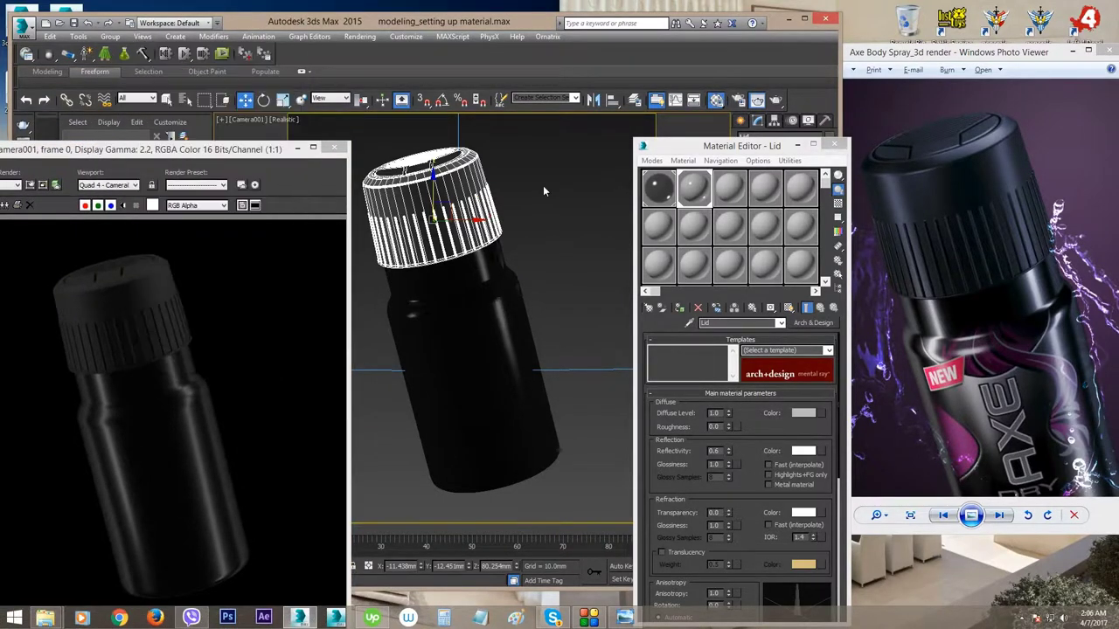
{"action": "left_click", "coordinate": [465, 175]}
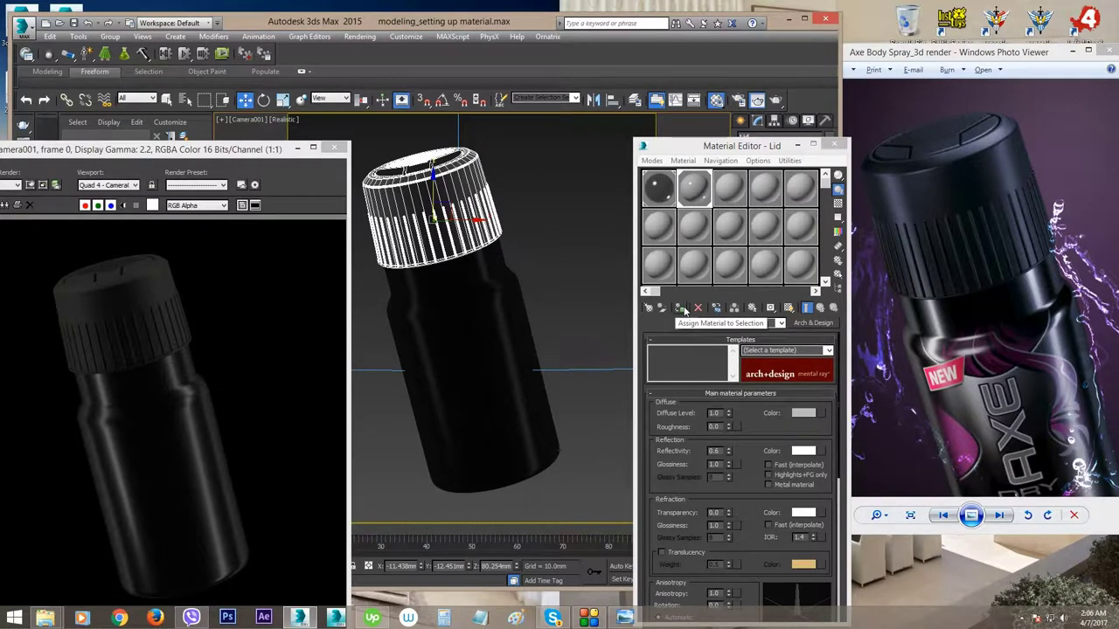
{"action": "left_click", "coordinate": [684, 310]}
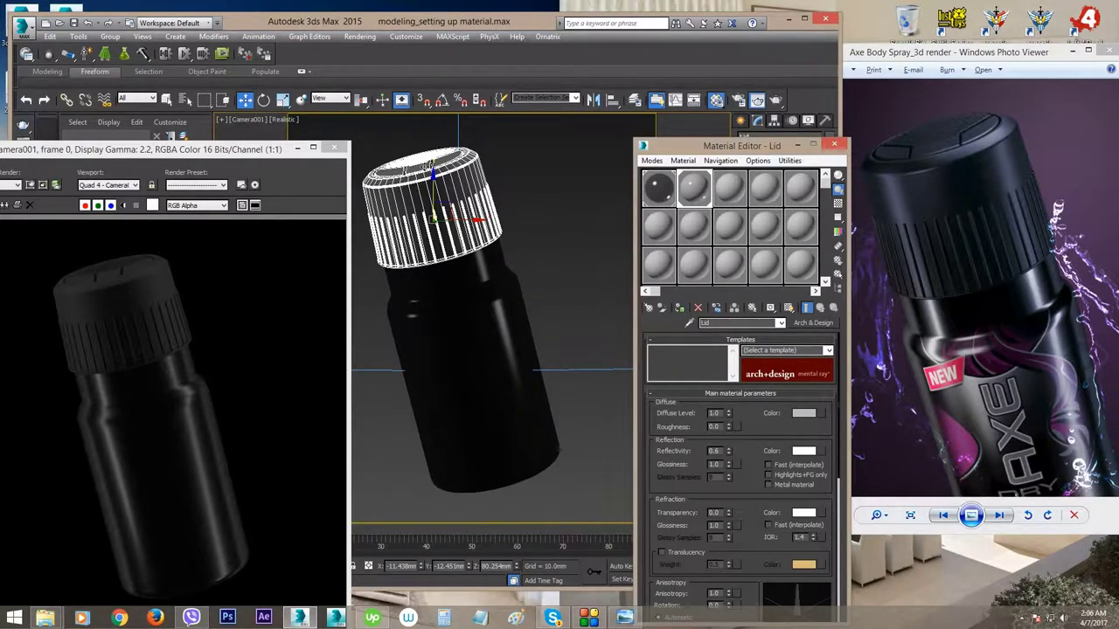
{"action": "left_click", "coordinate": [548, 175]}
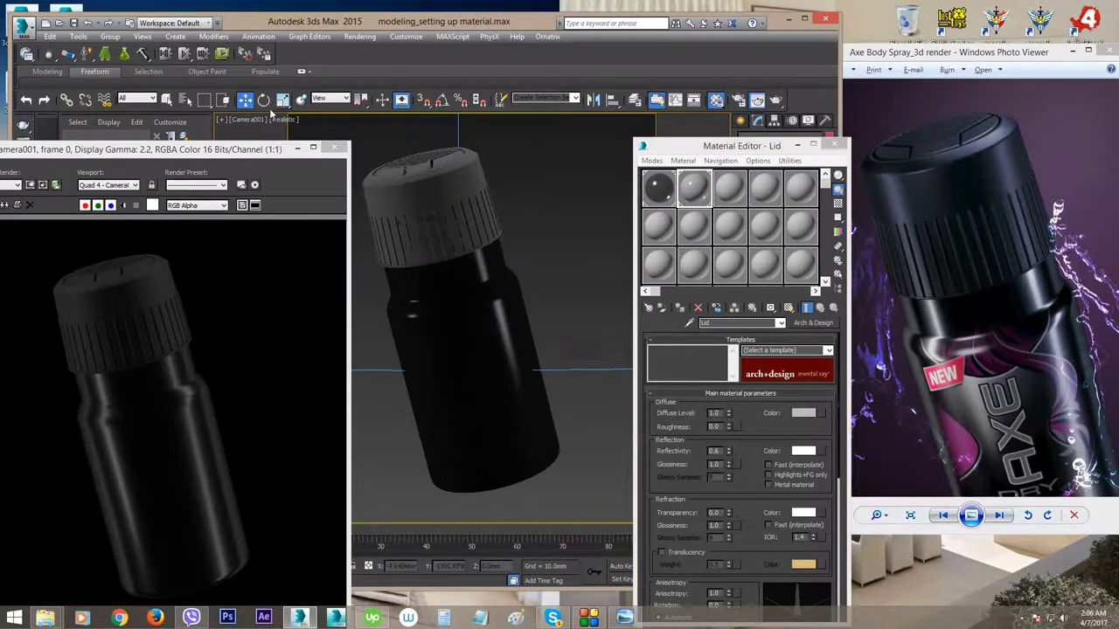
{"action": "left_click_drag", "start_coordinate": [232, 150], "coordinate": [248, 57]}
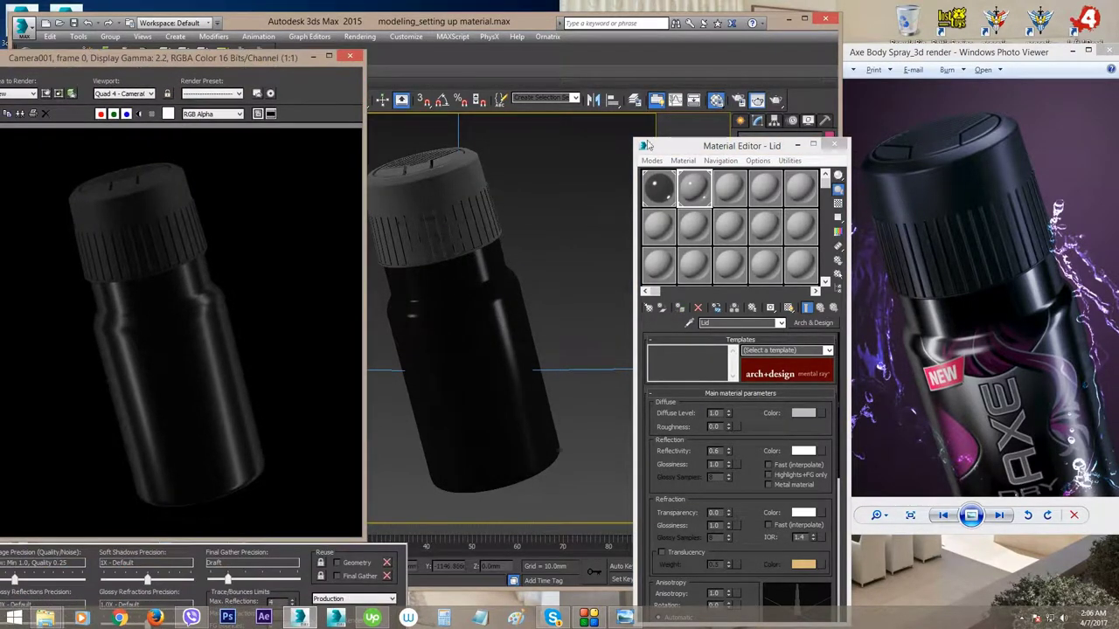
{"action": "left_click_drag", "start_coordinate": [672, 154], "coordinate": [648, 102]}
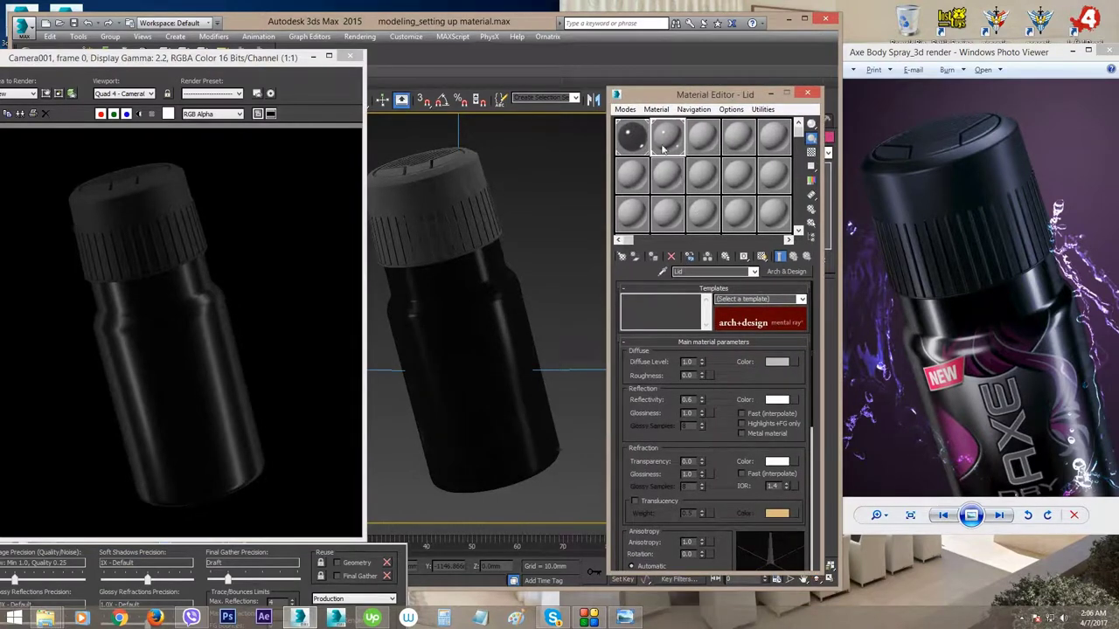
- Darken the Lid material's diffuse colour to near-black
{"action": "left_click", "coordinate": [777, 362]}
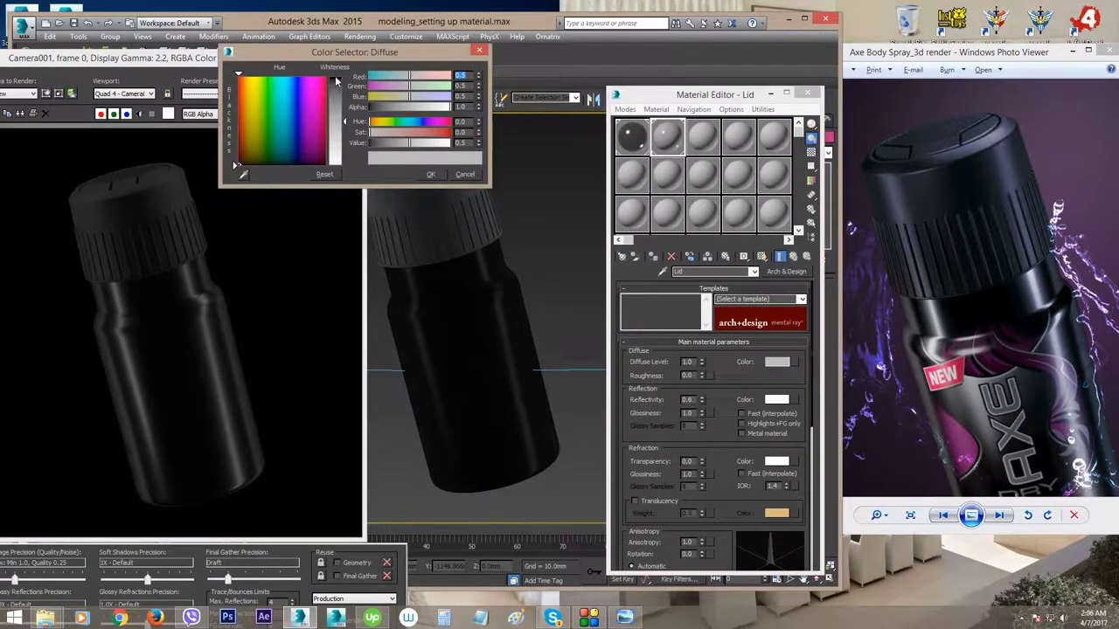
{"action": "left_click_drag", "start_coordinate": [336, 81], "coordinate": [339, 84]}
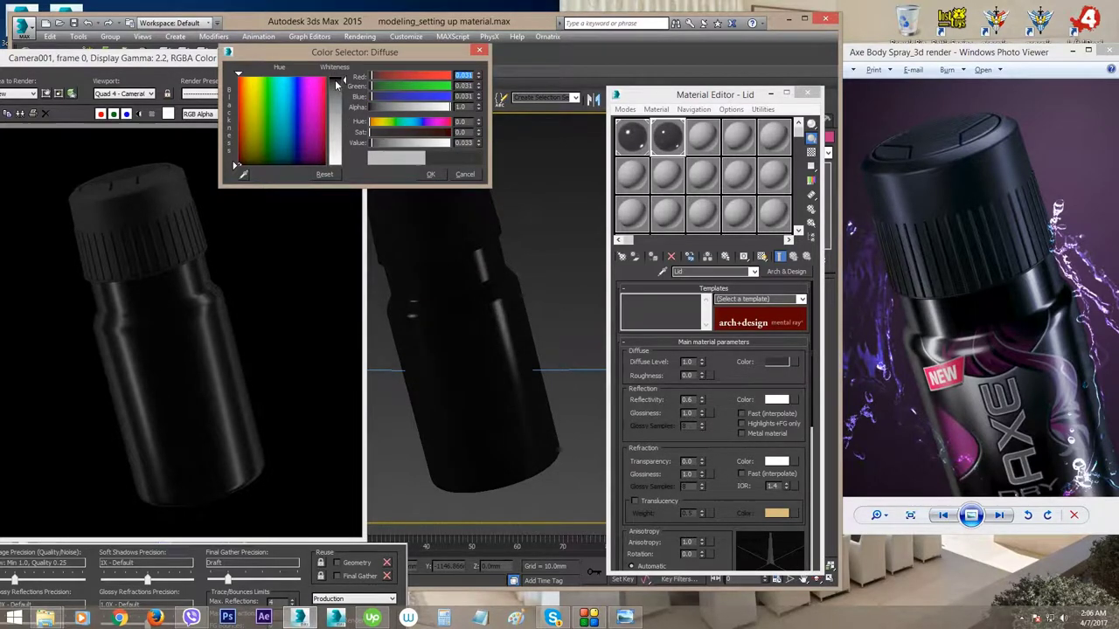
{"action": "left_click", "coordinate": [430, 174]}
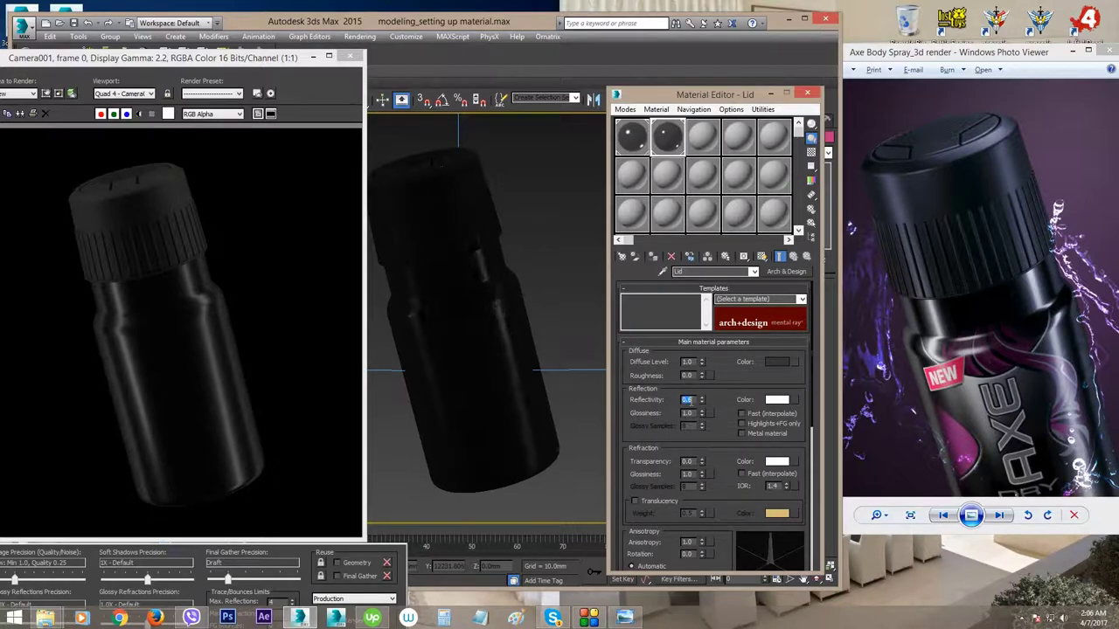
- Set the Lid reflectivity and glossiness to 0.5 and render the camera view
{"action": "double_click", "coordinate": [687, 400]}
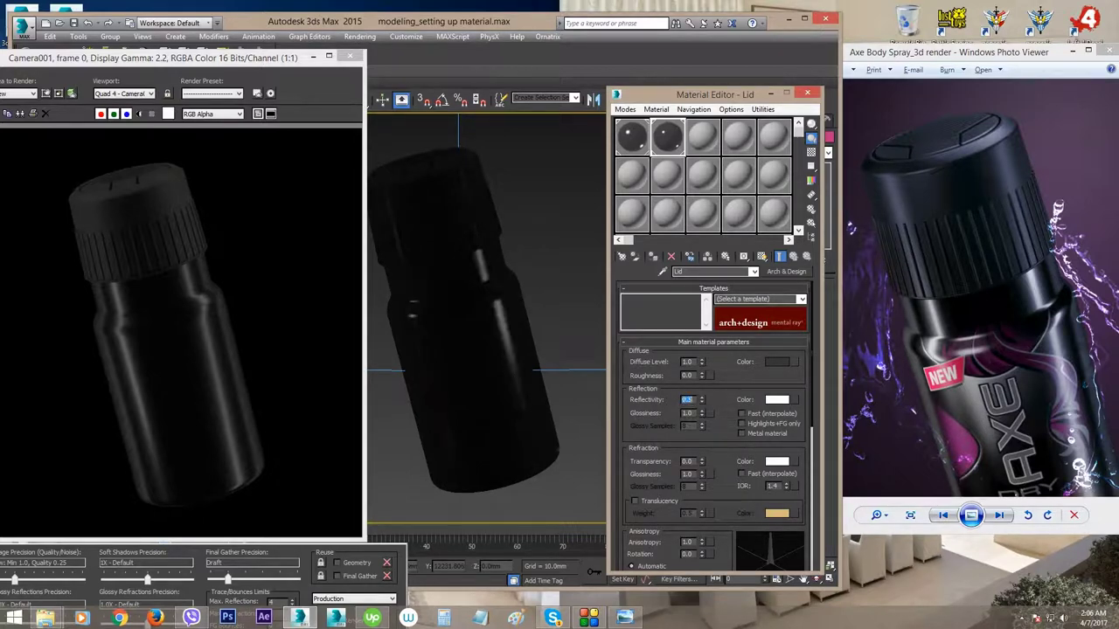
{"action": "double_click", "coordinate": [688, 412]}
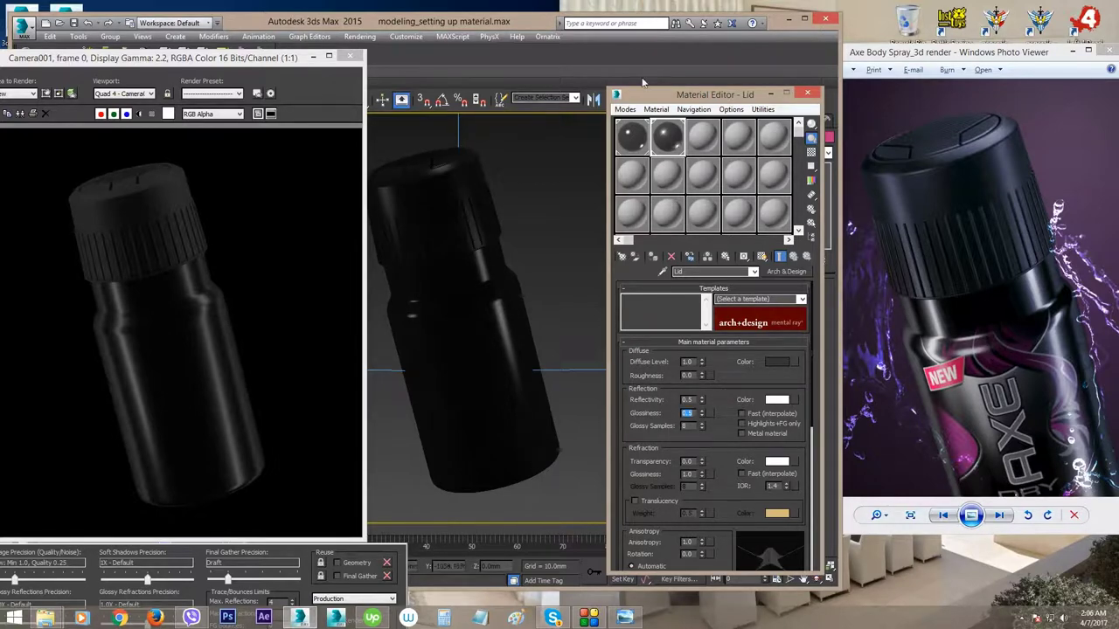
{"action": "left_click_drag", "start_coordinate": [656, 95], "coordinate": [648, 154]}
{"action": "left_click", "coordinate": [759, 102]}
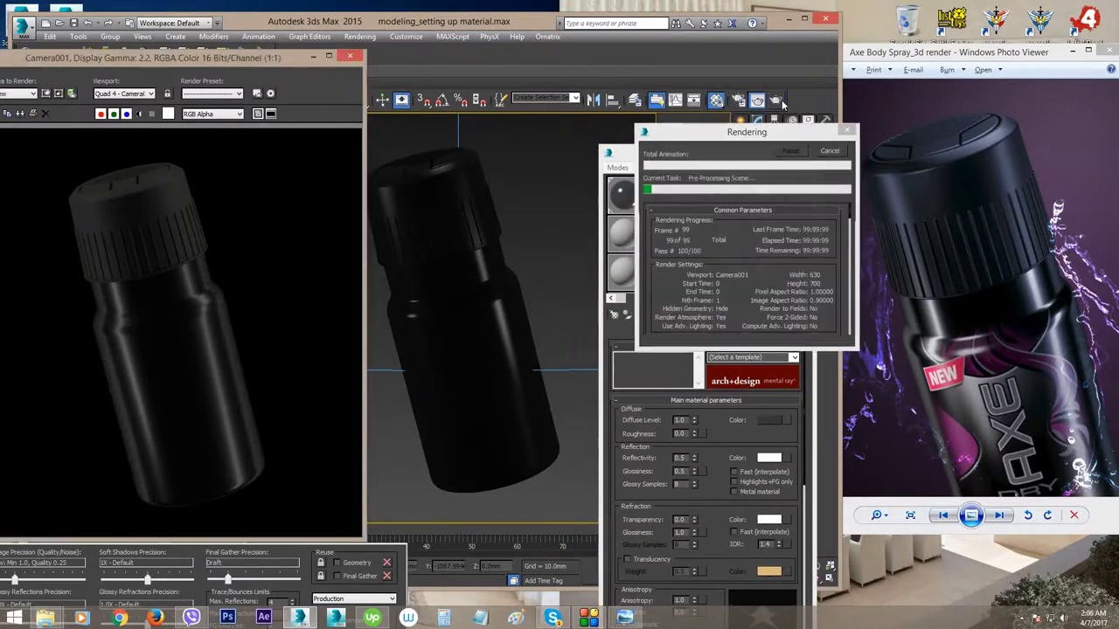
- Lighten the Lid diffuse colour slightly to 0.071
{"action": "left_click_drag", "start_coordinate": [302, 58], "coordinate": [408, 66]}
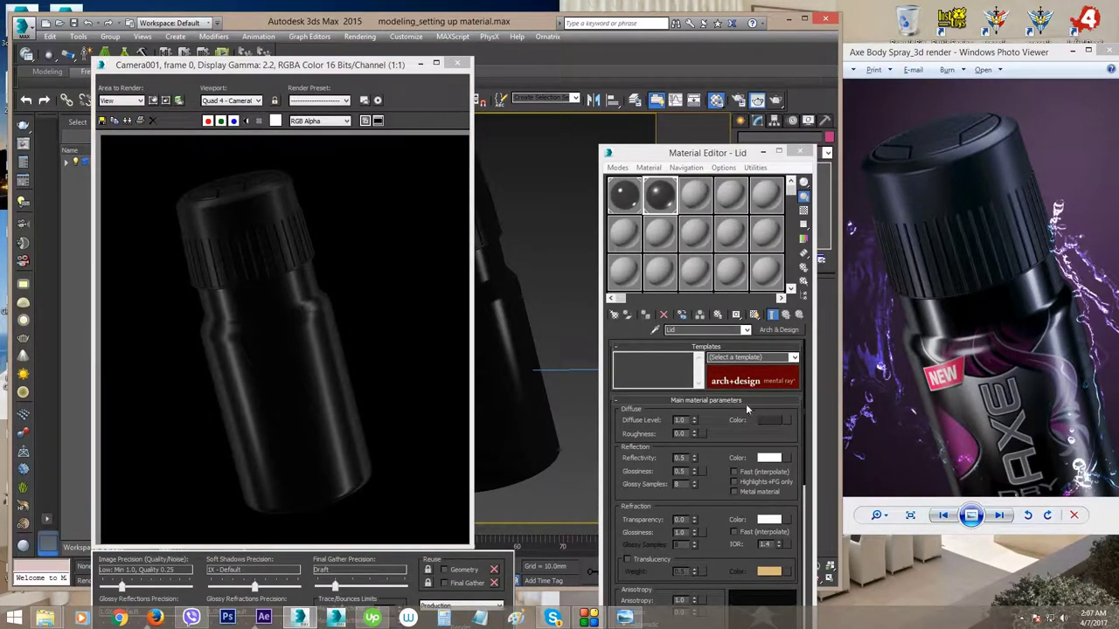
{"action": "left_click", "coordinate": [768, 420]}
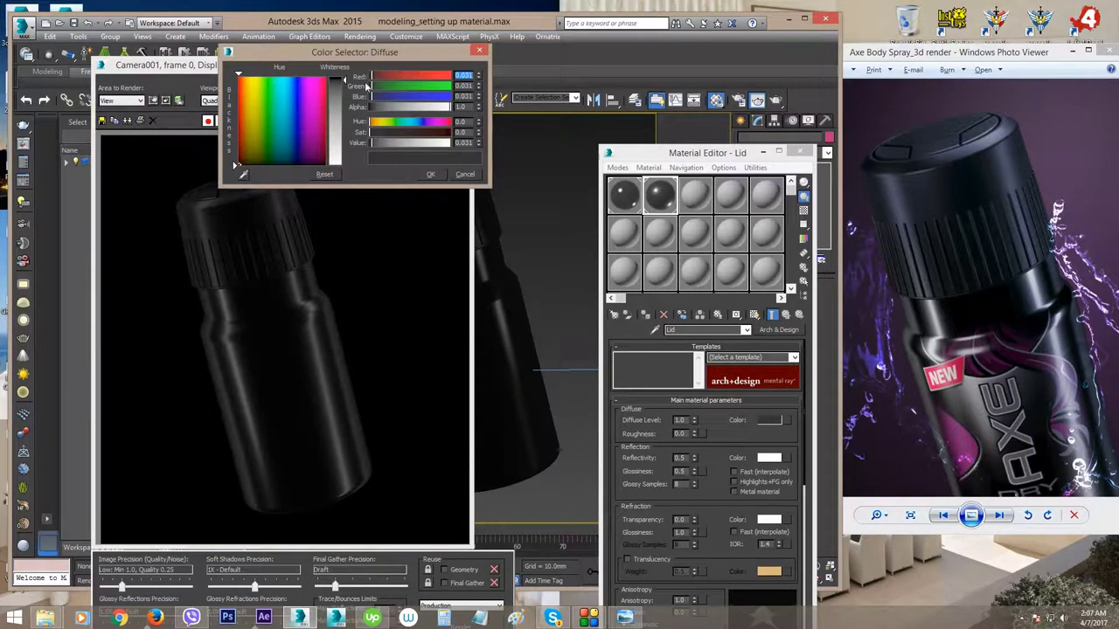
{"action": "left_click_drag", "start_coordinate": [338, 87], "coordinate": [336, 85]}
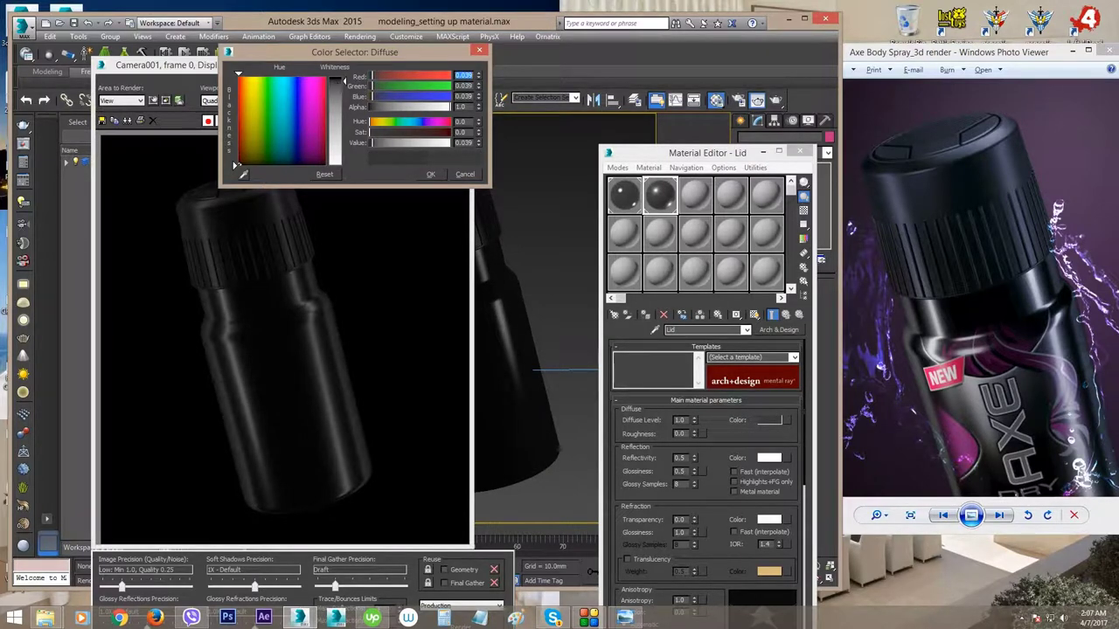
{"action": "left_click", "coordinate": [429, 174]}
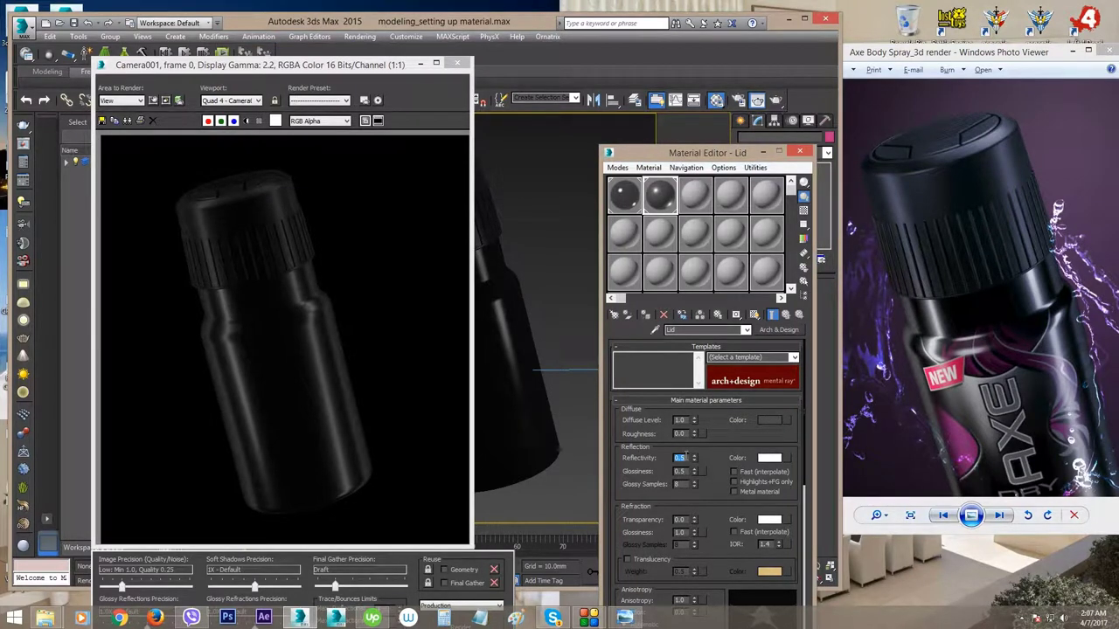
- Set the Lid reflectivity and glossiness to 0.4 and render the camera view
{"action": "type", "text": "1"}
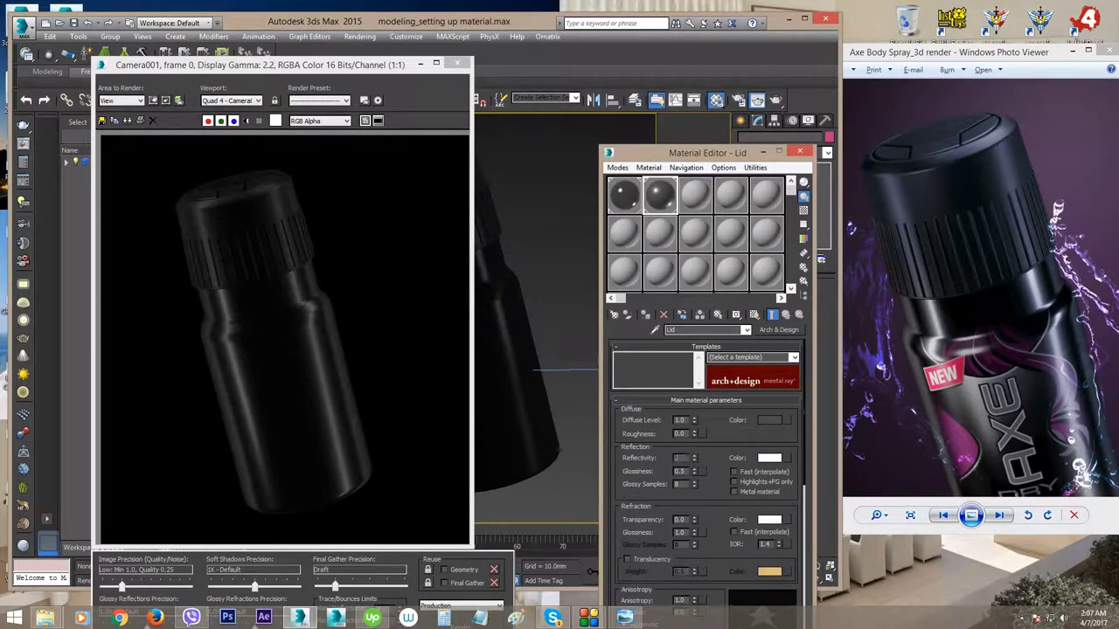
{"action": "key", "text": "BackSpace"}
{"action": "type", "text": "0.4"}
{"action": "key", "text": "Return"}
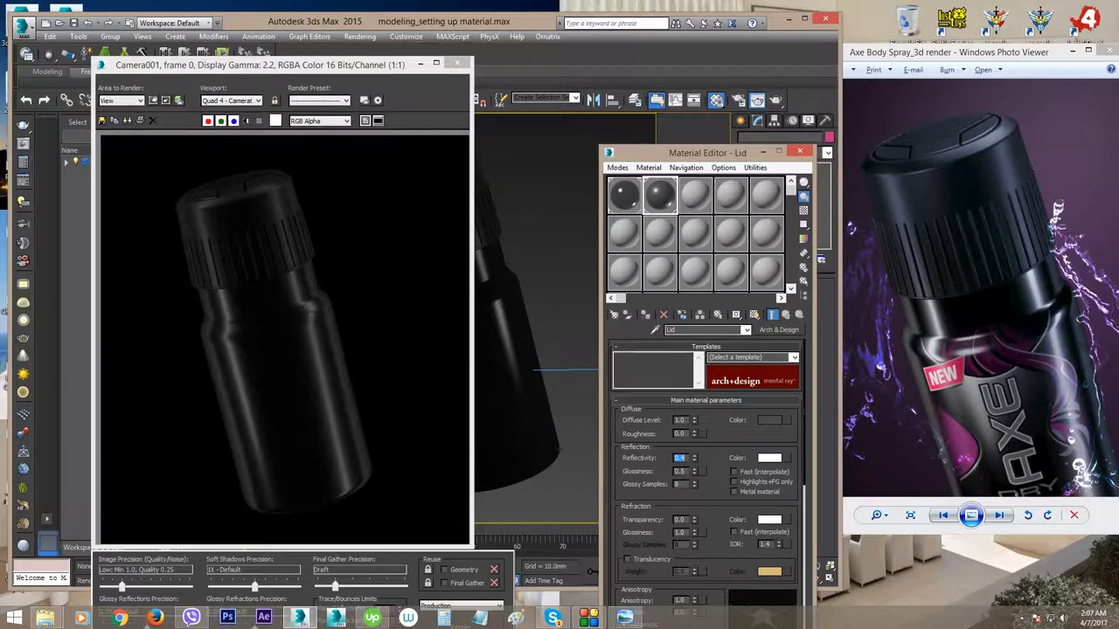
{"action": "double_click", "coordinate": [679, 471]}
{"action": "type", "text": "0.4"}
{"action": "key", "text": "Return"}
{"action": "left_click", "coordinate": [775, 101]}
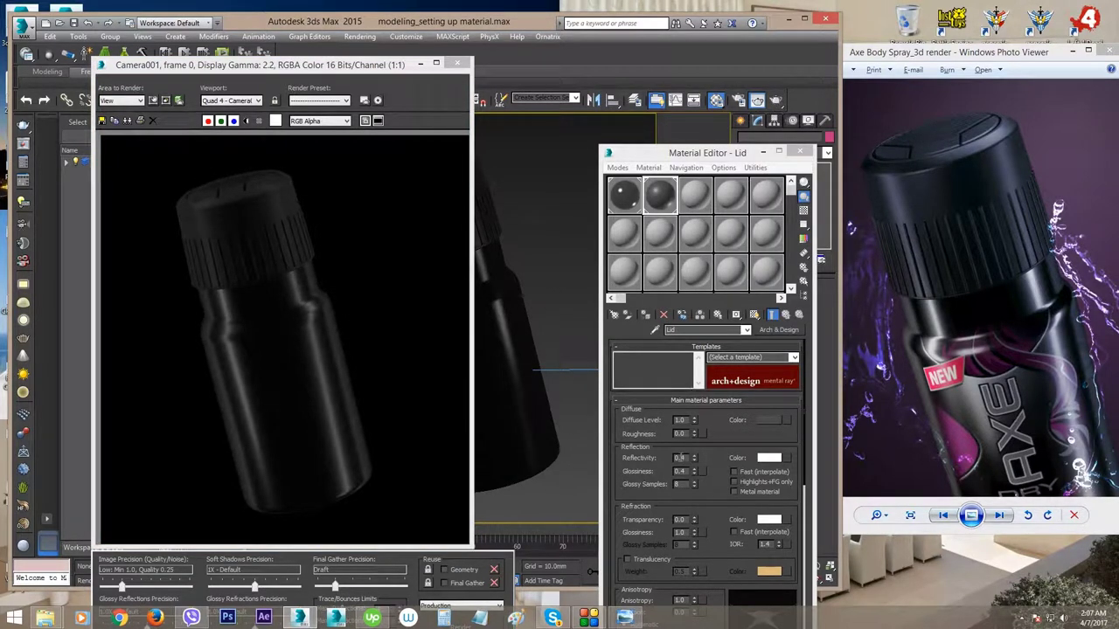
- Change the Lid reflectivity and glossiness both to 0.45
{"action": "double_click", "coordinate": [680, 457]}
{"action": "type", "text": "0.45"}
{"action": "key", "text": "Return"}
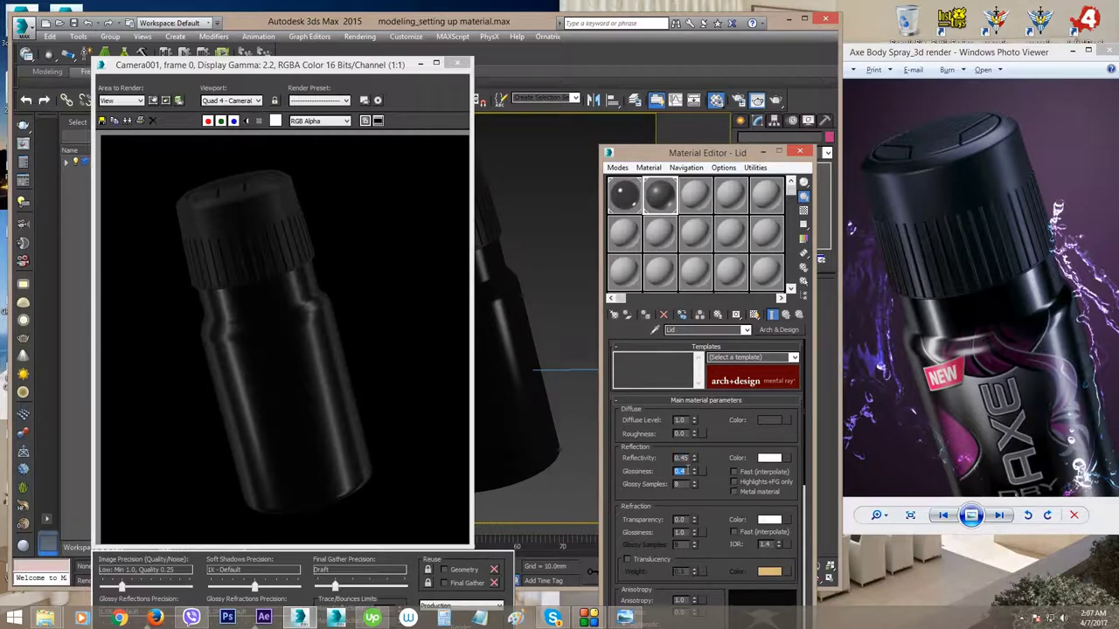
{"action": "type", "text": "0.45"}
{"action": "key", "text": "Return"}
- Render the Camera001 view again to check the dark cap with 0.45 reflectivity
{"action": "left_click", "coordinate": [774, 99]}
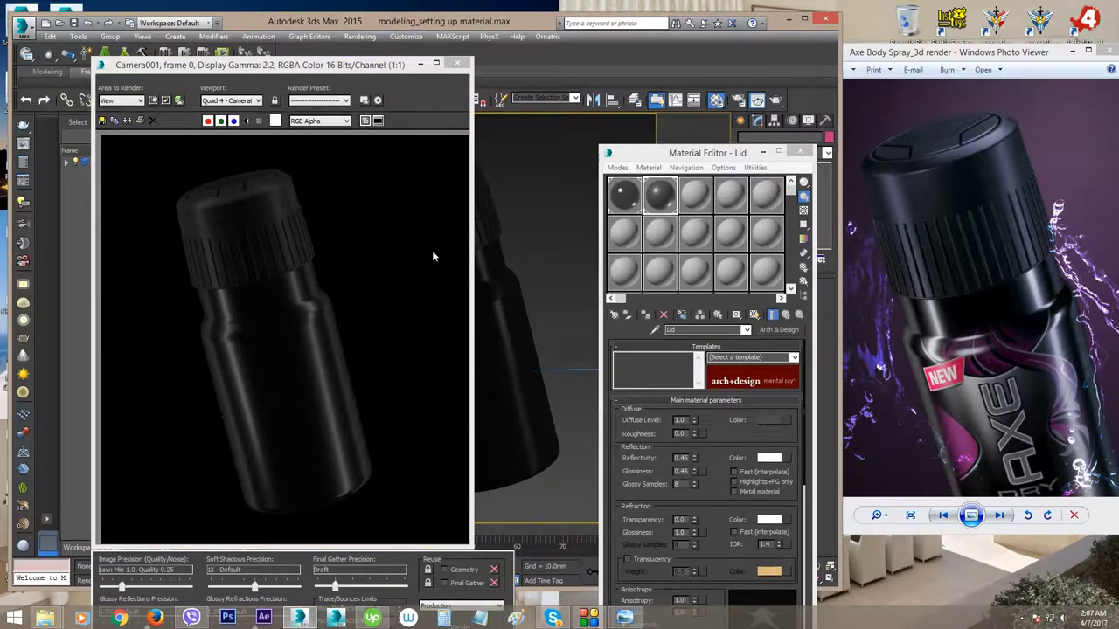
{"action": "mouse_move", "coordinate": [389, 64]}
{"action": "left_mouse_down"}
{"action": "mouse_move", "coordinate": [371, 58]}
{"action": "mouse_move", "coordinate": [407, 58]}
{"action": "left_mouse_up"}
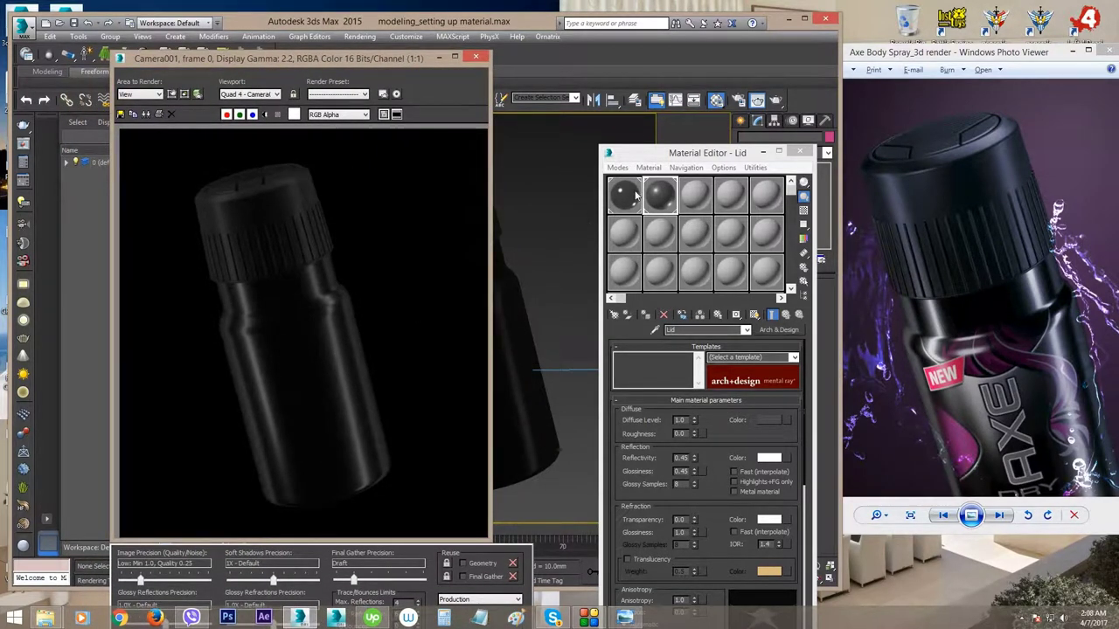
{"action": "left_click_drag", "start_coordinate": [685, 154], "coordinate": [641, 75]}
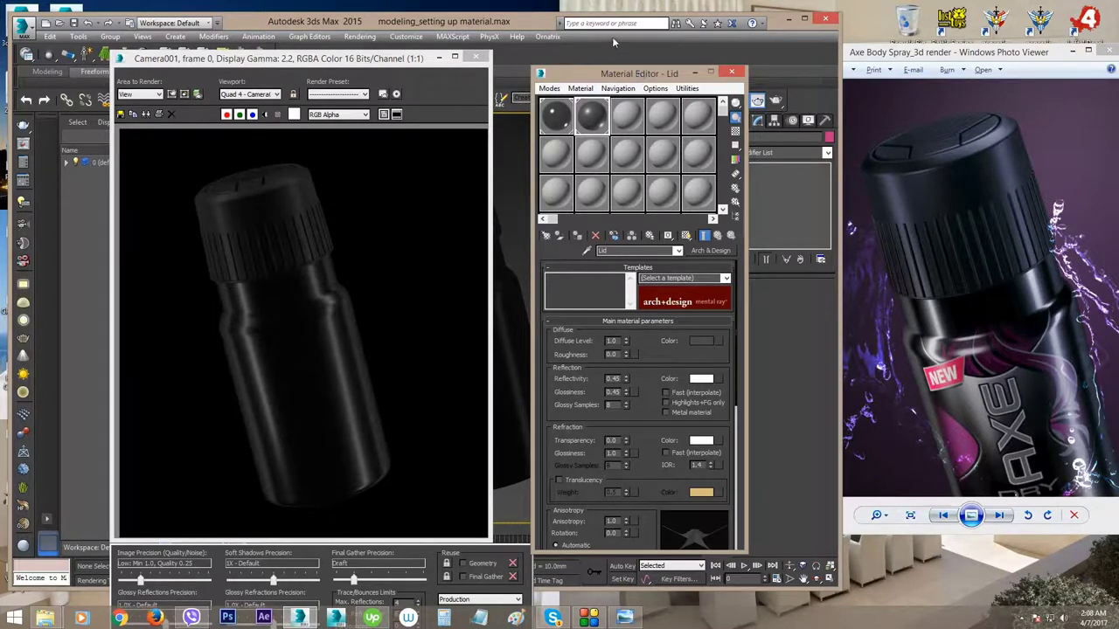
- Close the render and Material Editor, then select the bottle body and open its Jar material
{"action": "left_click", "coordinate": [739, 76]}
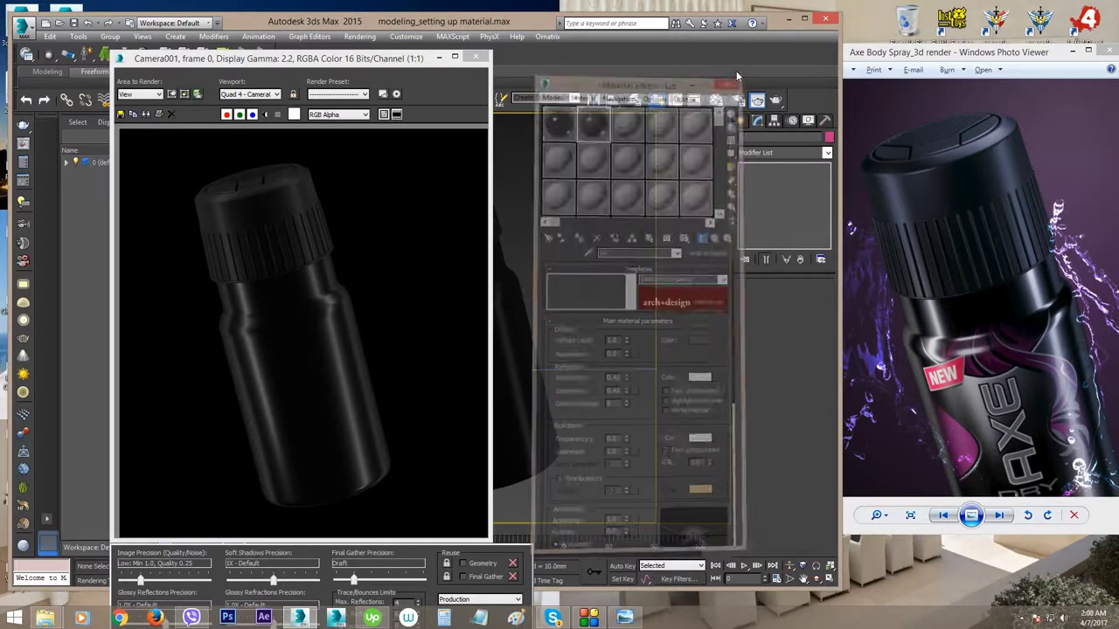
{"action": "left_click", "coordinate": [472, 57]}
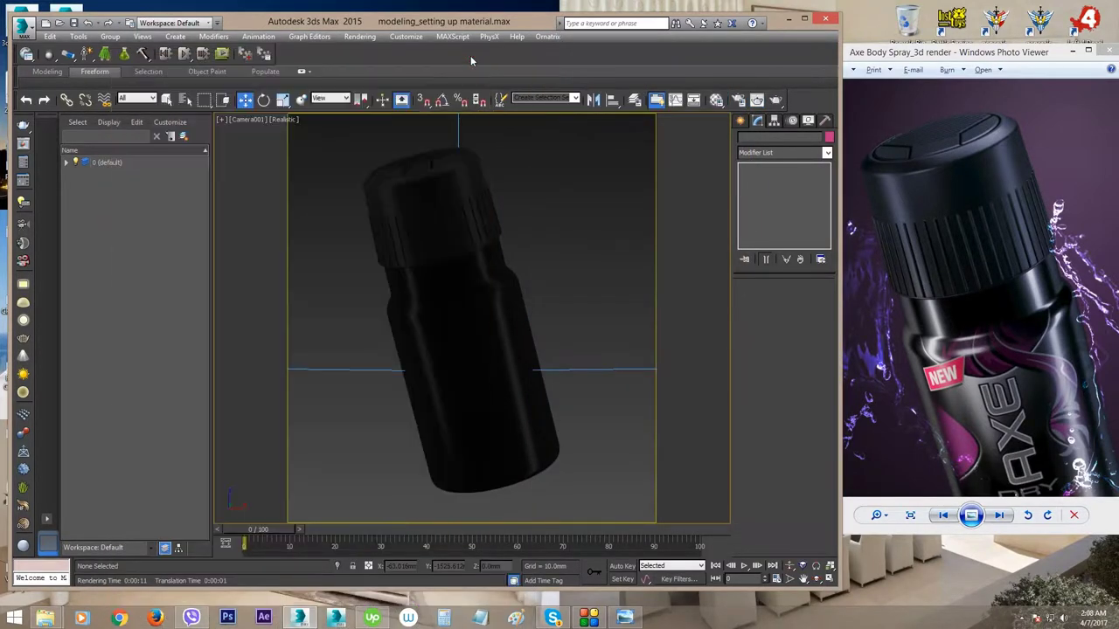
{"action": "left_click", "coordinate": [495, 290]}
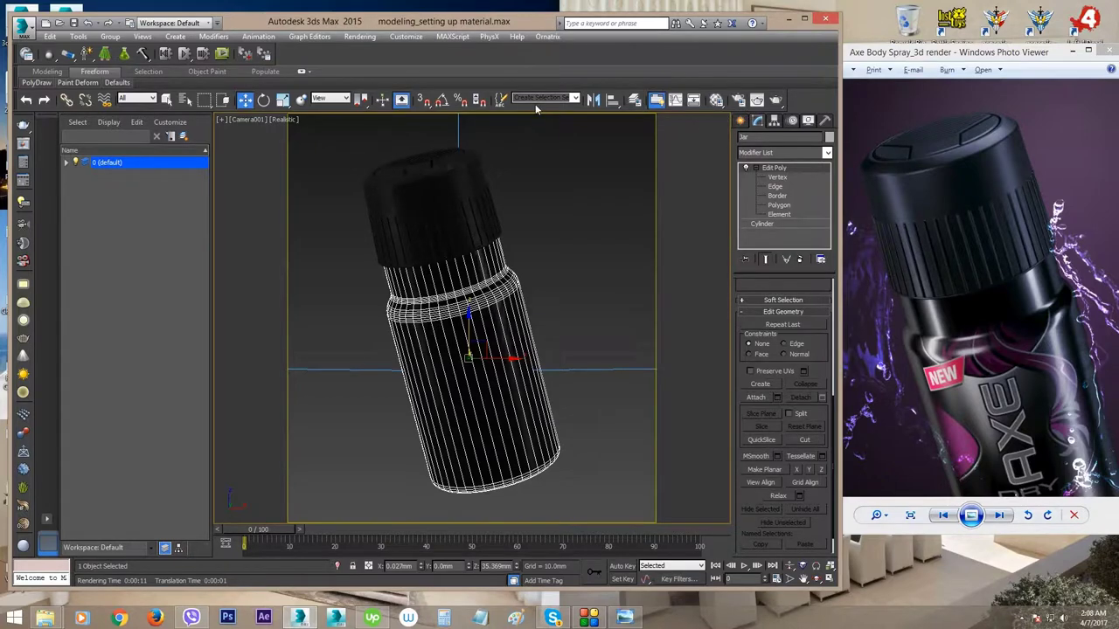
{"action": "key", "text": "m"}
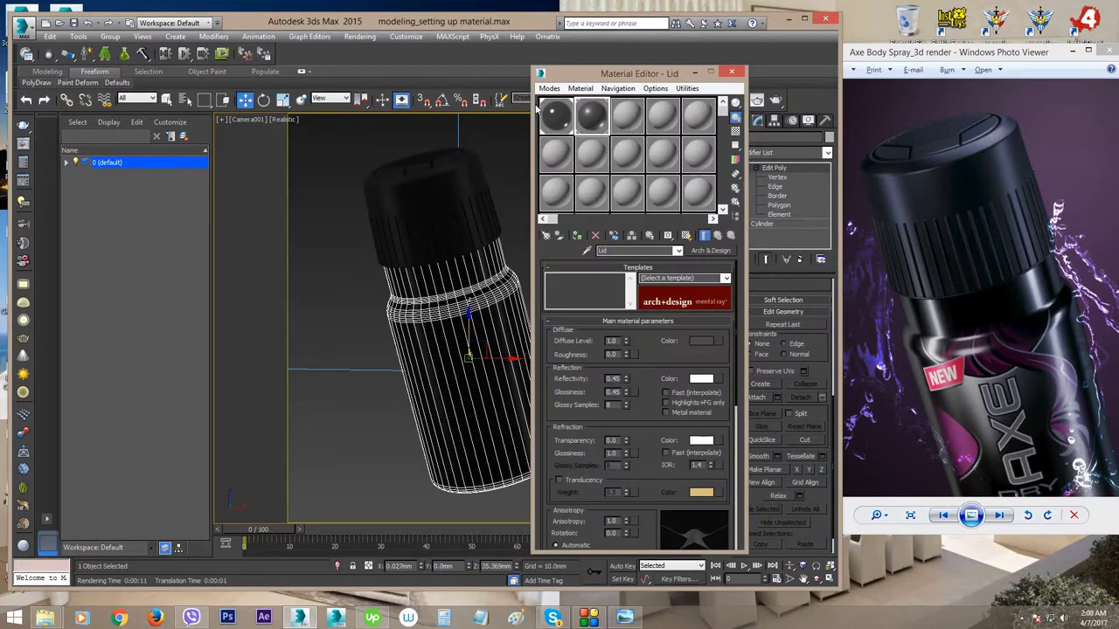
{"action": "left_click_drag", "start_coordinate": [603, 73], "coordinate": [118, 56]}
{"action": "left_click", "coordinate": [69, 104]}
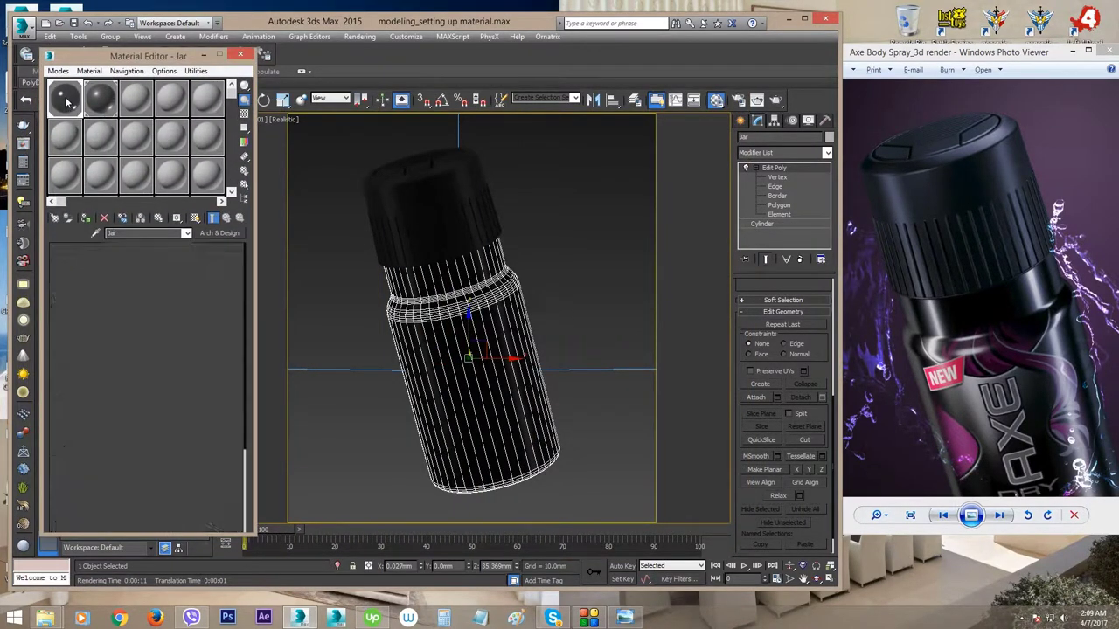
{"action": "left_click_drag", "start_coordinate": [123, 56], "coordinate": [171, 55]}
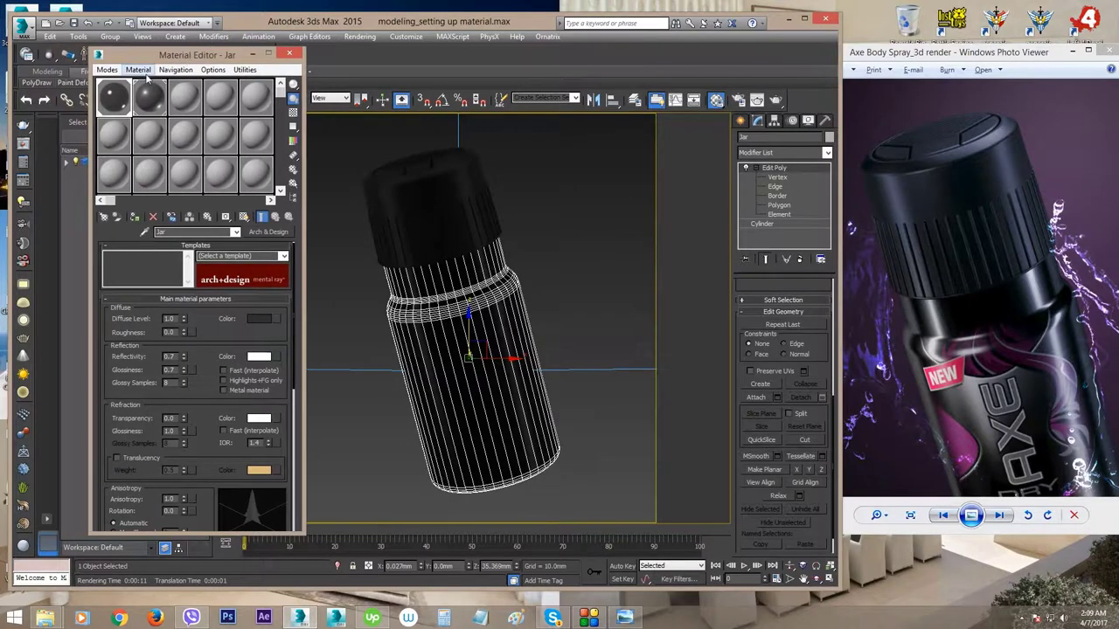
- Assign a Bitmap diffuse map to Jar using image.cfm from the Axe body spray\ref folder
{"action": "left_click", "coordinate": [276, 318]}
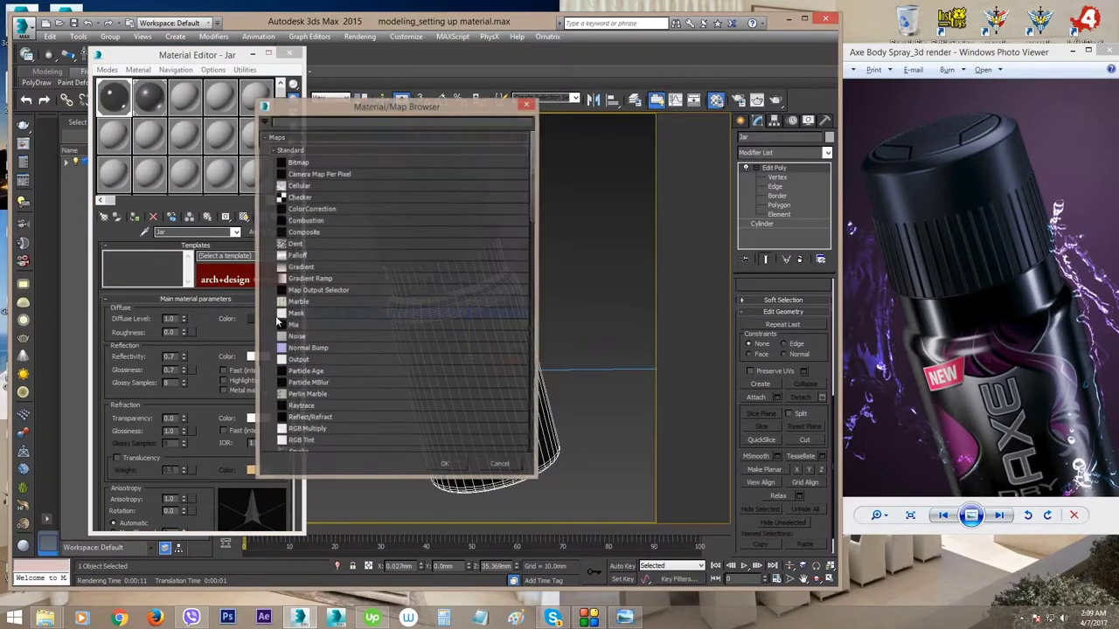
{"action": "double_click", "coordinate": [306, 165]}
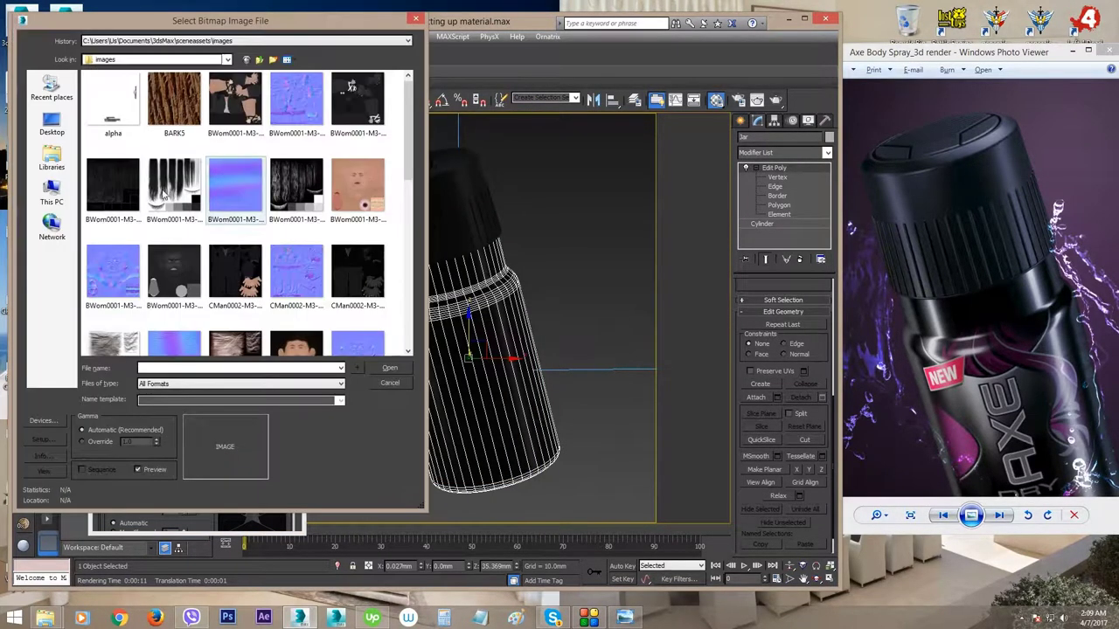
{"action": "left_click", "coordinate": [52, 192]}
{"action": "double_click", "coordinate": [137, 210]}
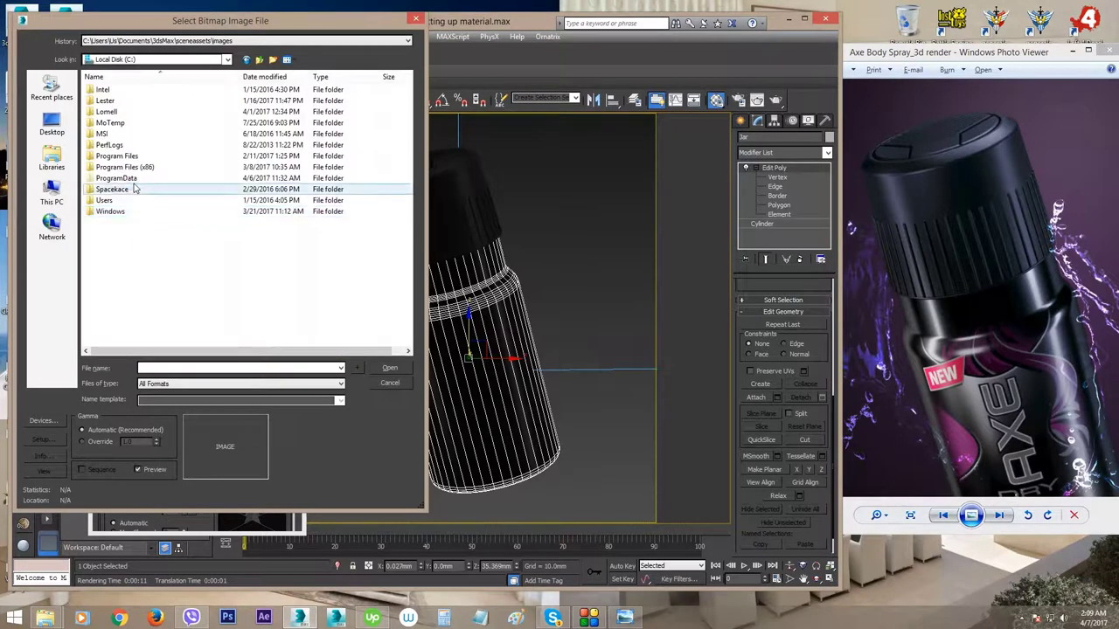
{"action": "double_click", "coordinate": [112, 112]}
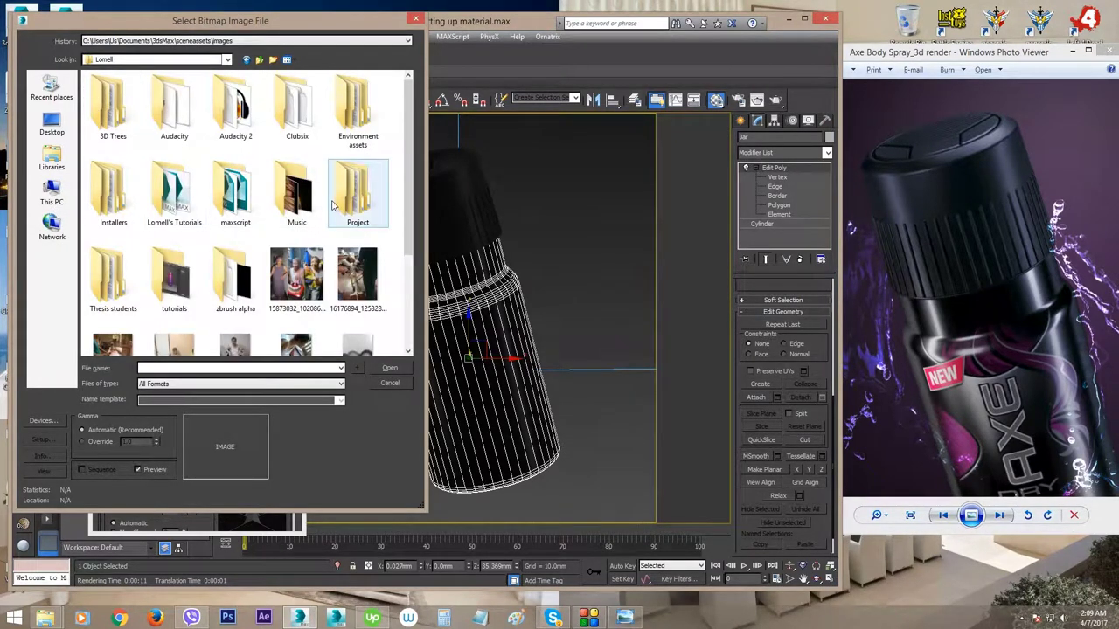
{"action": "double_click", "coordinate": [179, 201]}
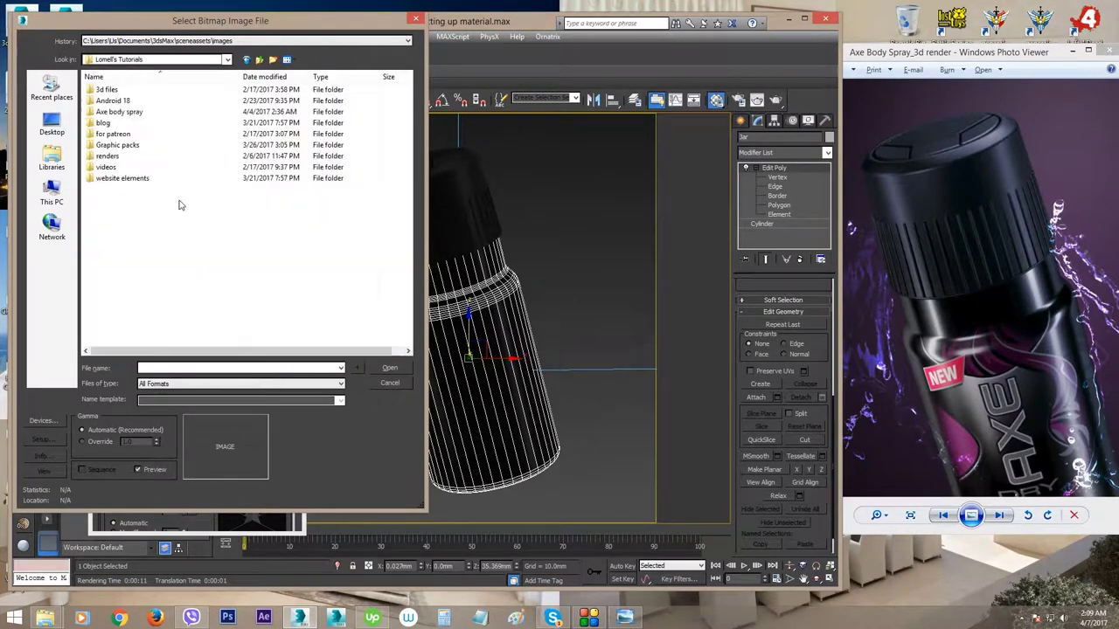
{"action": "double_click", "coordinate": [110, 112]}
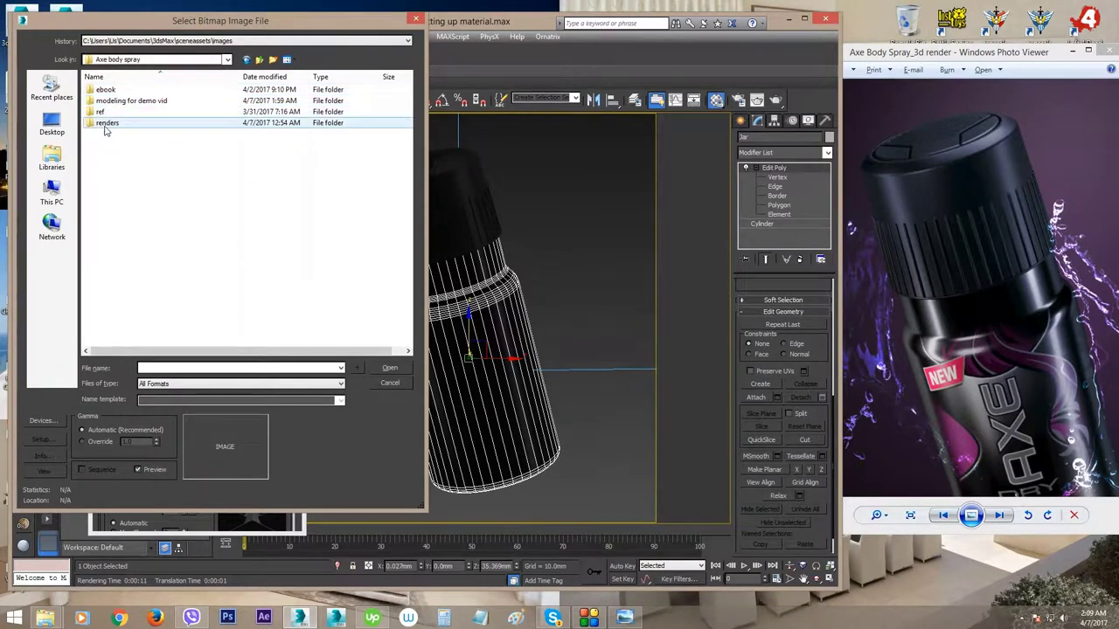
{"action": "double_click", "coordinate": [105, 113]}
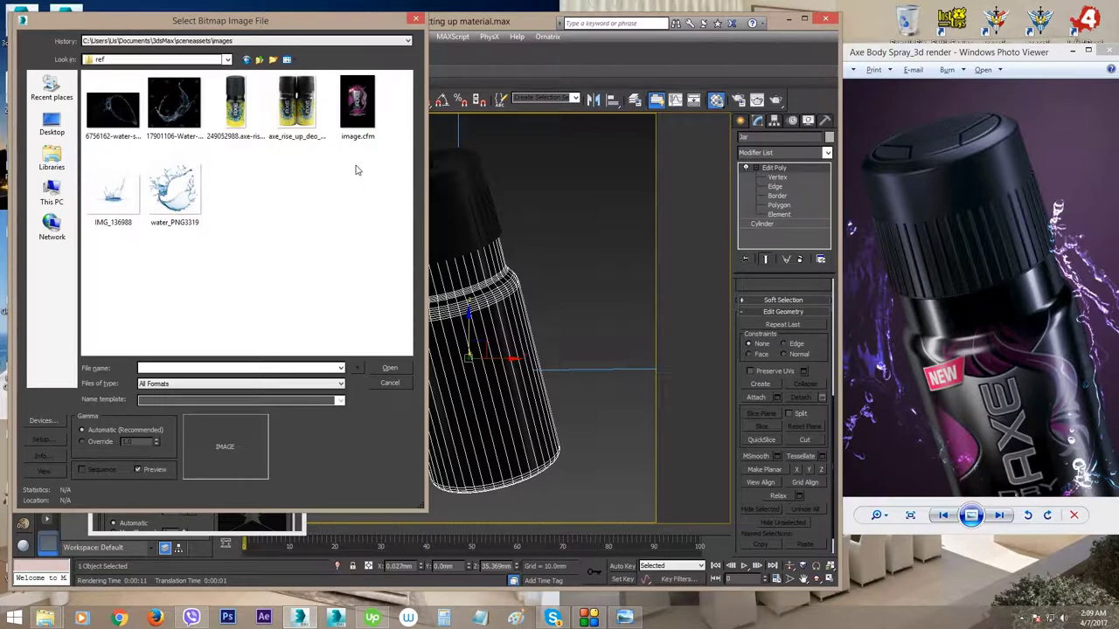
{"action": "left_click", "coordinate": [354, 103]}
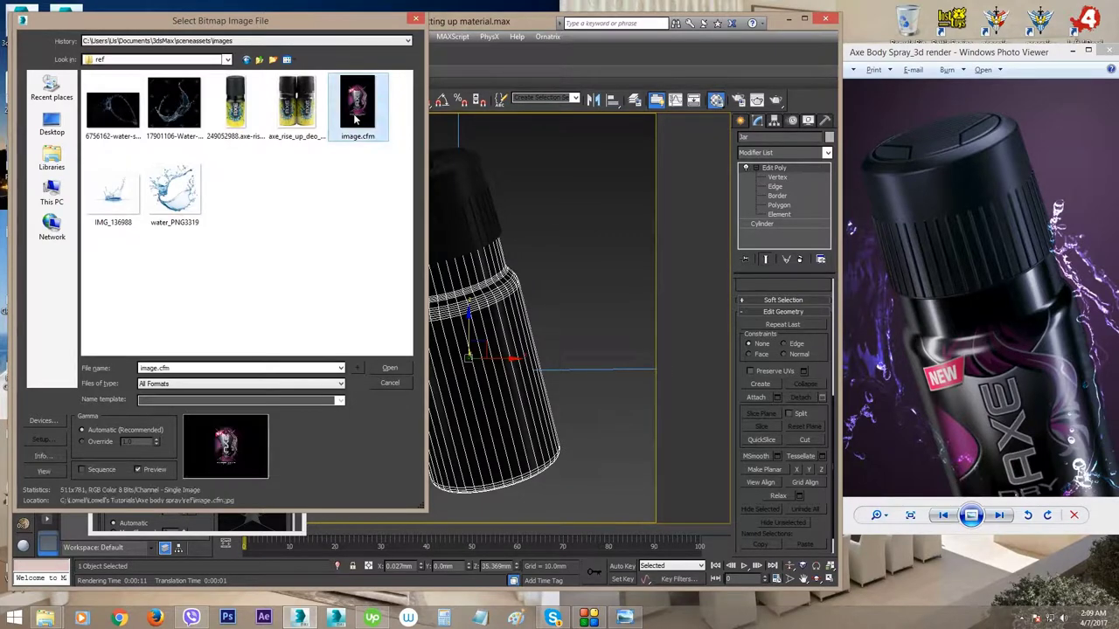
{"action": "left_click", "coordinate": [391, 369]}
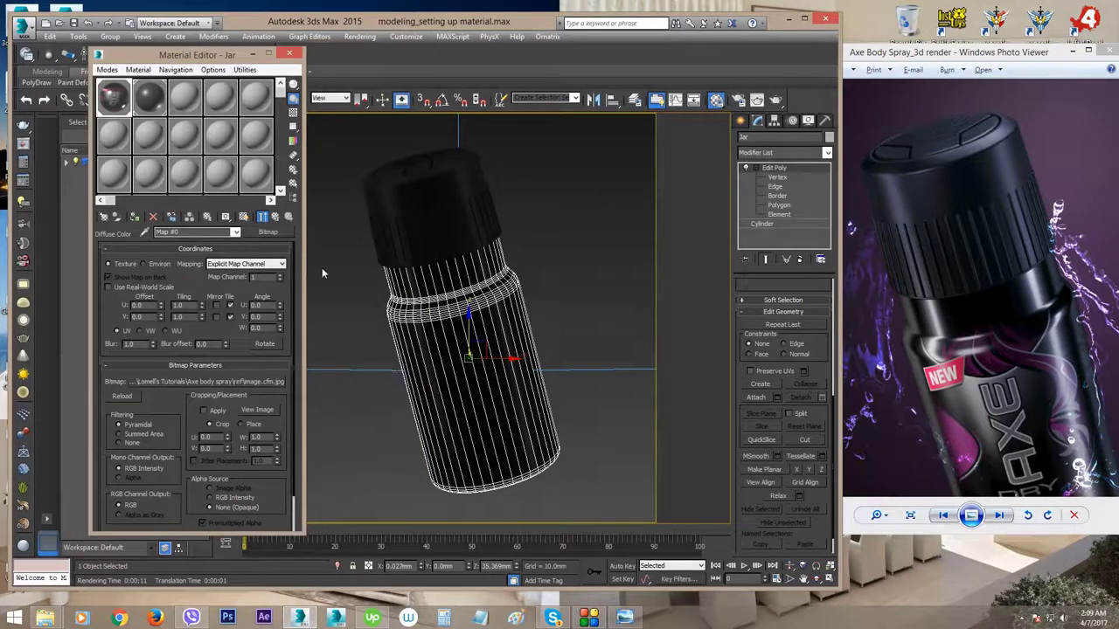
- Return to the Jar parent level and show its image.cfm texture shaded in the viewport
{"action": "left_click", "coordinate": [275, 218]}
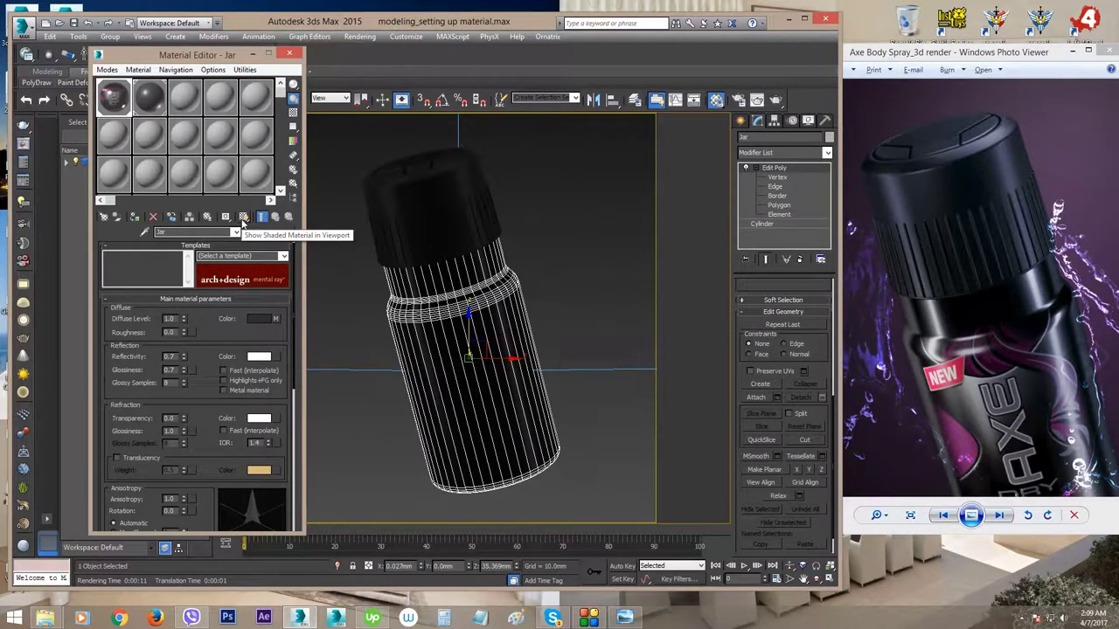
{"action": "left_click", "coordinate": [242, 219]}
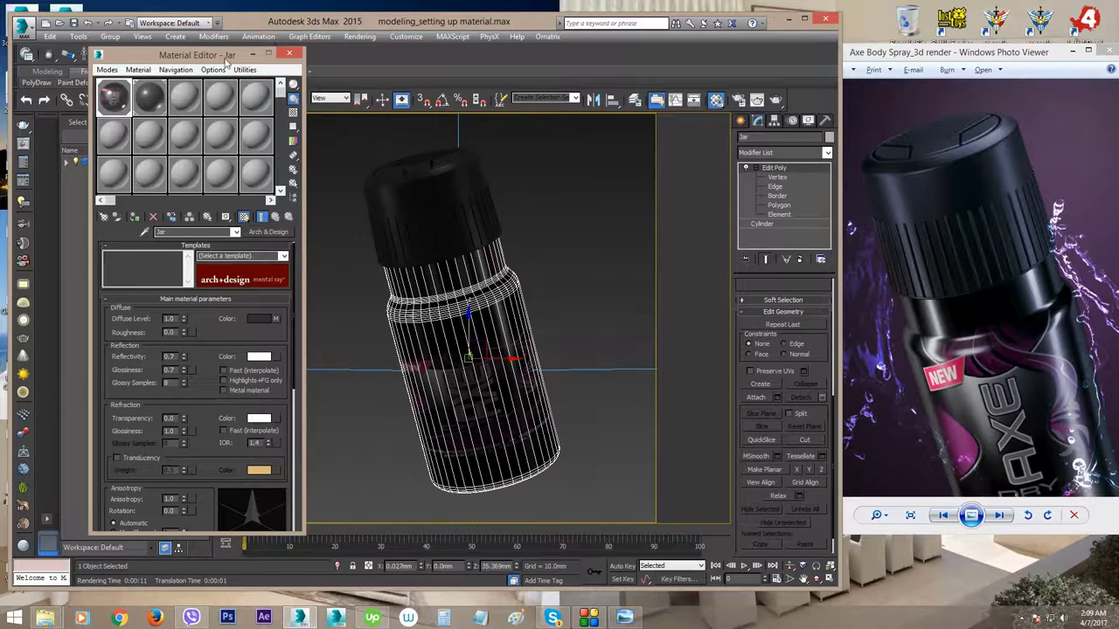
{"action": "left_click_drag", "start_coordinate": [218, 60], "coordinate": [156, 66]}
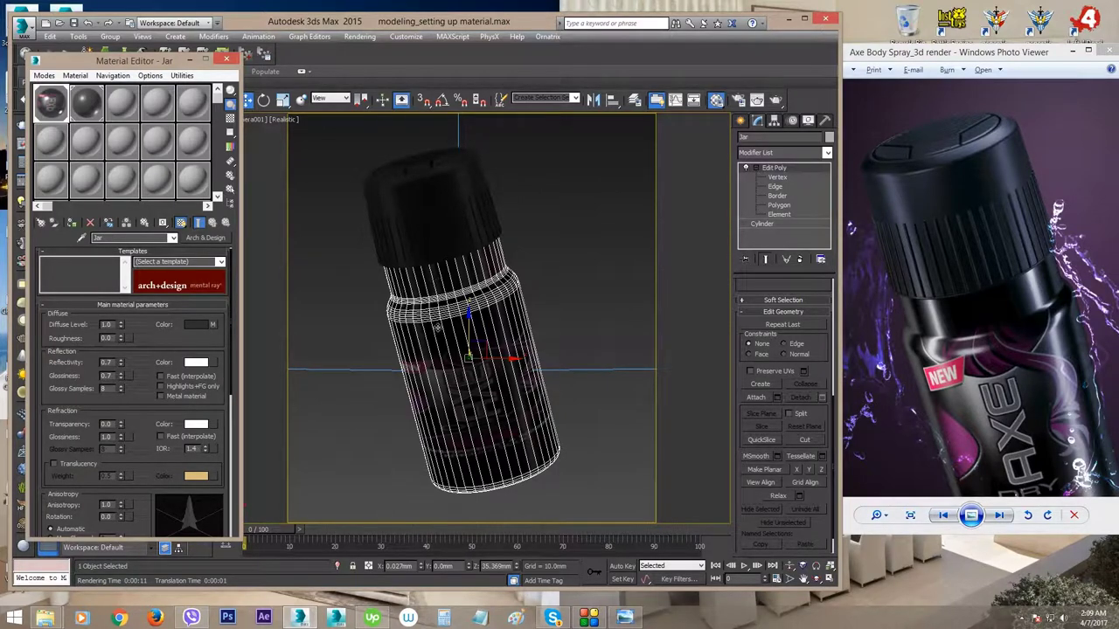
- Turn off Display Selected With Edged Faces and toggle Show Shaded Material on the bottle
{"action": "left_click", "coordinate": [274, 119]}
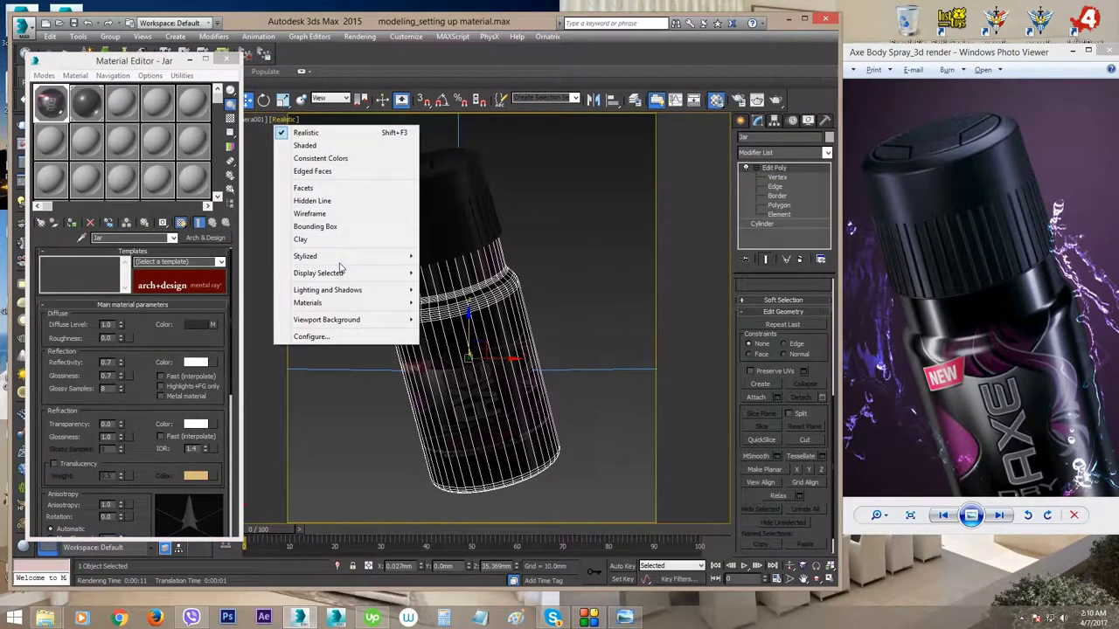
{"action": "mouse_move", "coordinate": [346, 273]}
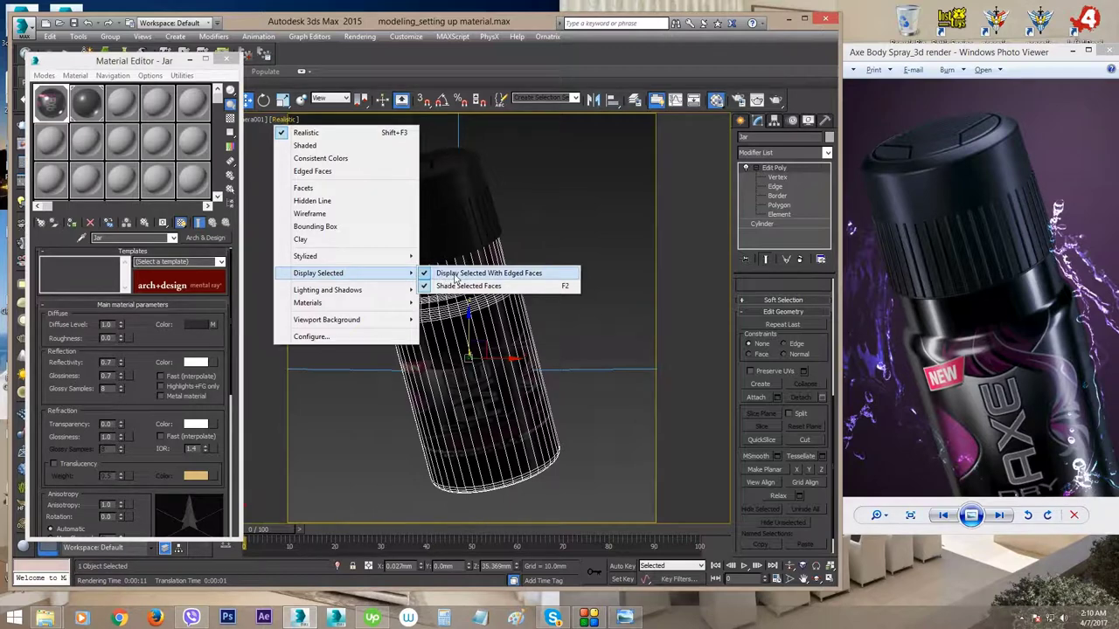
{"action": "left_click", "coordinate": [448, 274]}
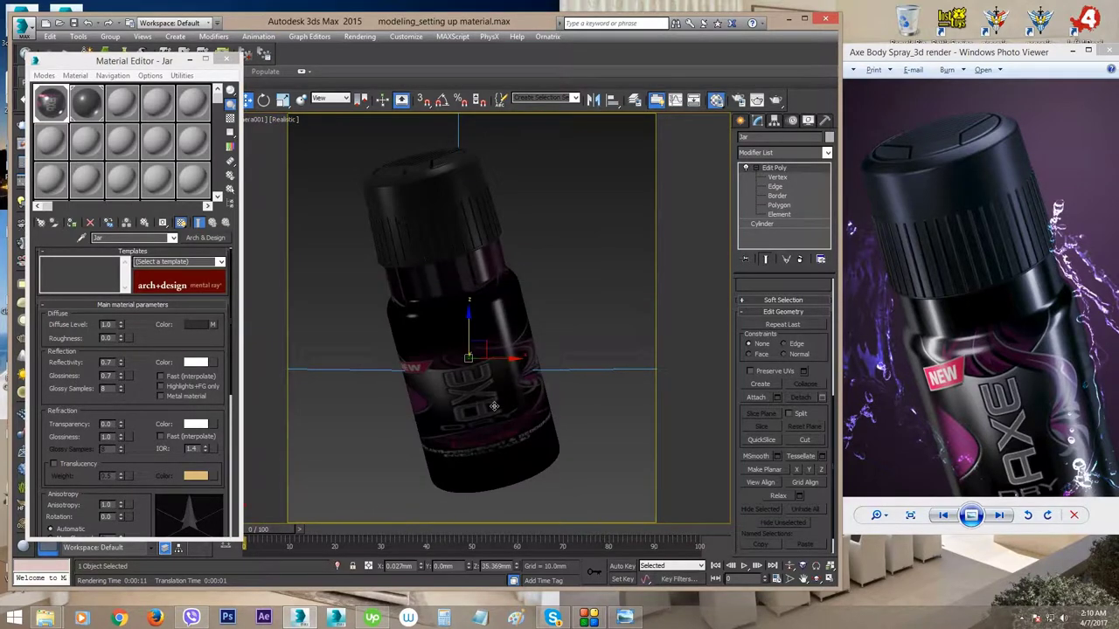
{"action": "left_click", "coordinate": [531, 289]}
{"action": "left_click", "coordinate": [504, 274]}
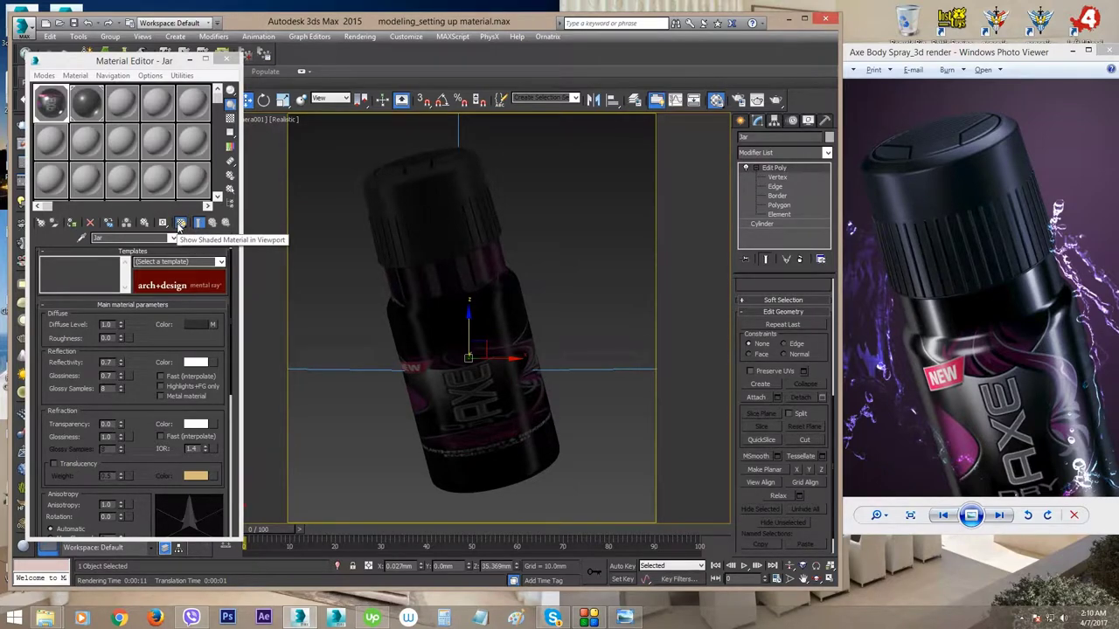
{"action": "left_click", "coordinate": [180, 223]}
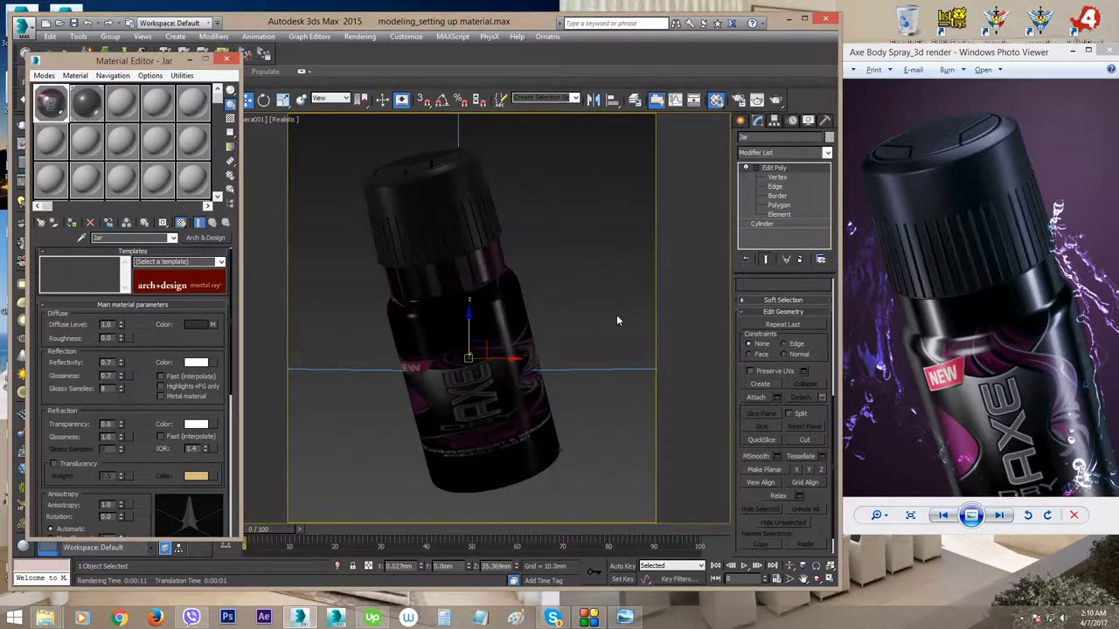
- Cancel the material preview, close the Material Editor and orbit a free Perspective view
{"action": "key", "text": "p"}
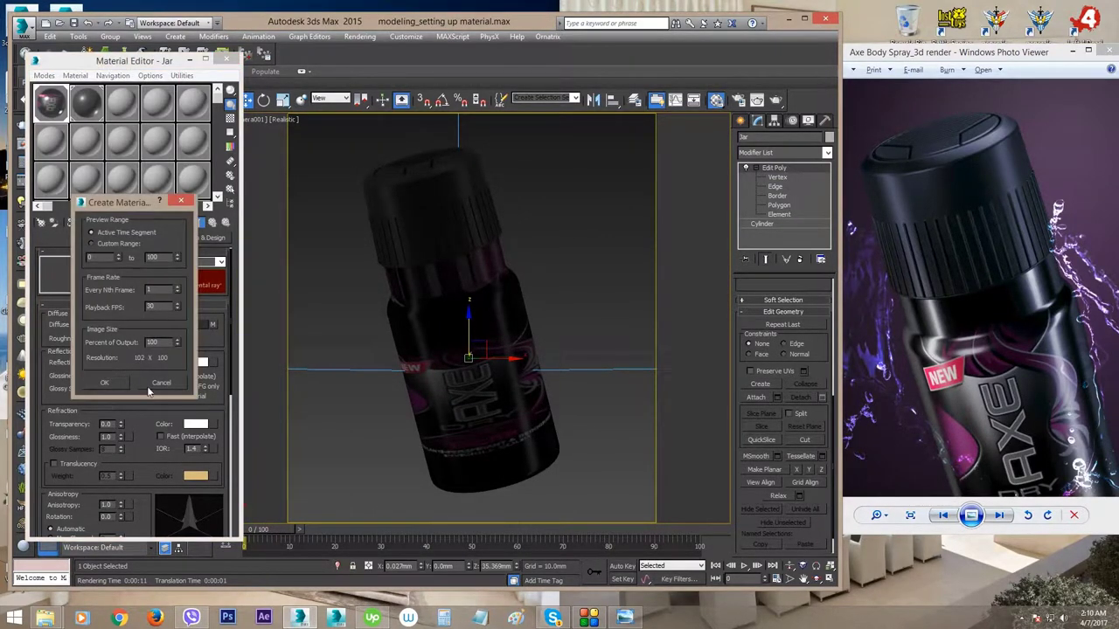
{"action": "left_click", "coordinate": [154, 383]}
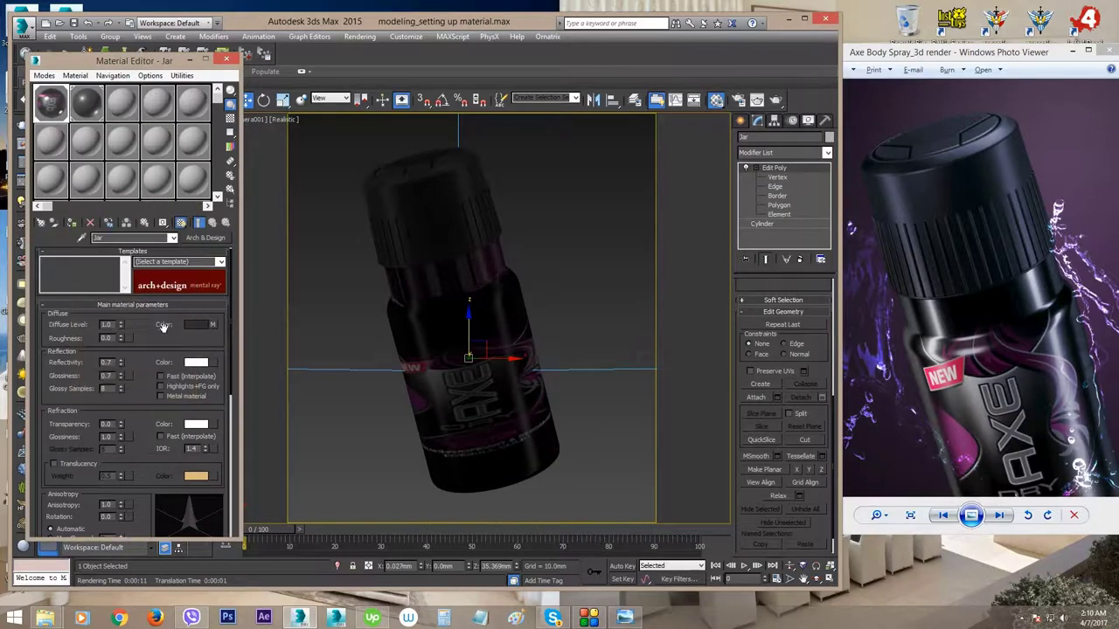
{"action": "left_click", "coordinate": [227, 61]}
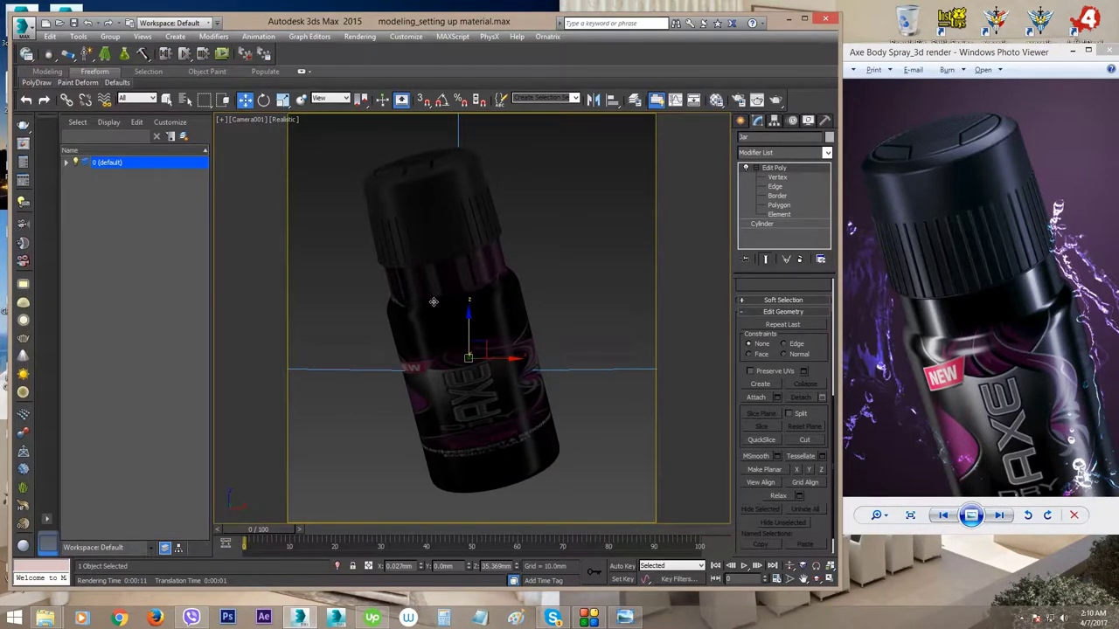
{"action": "key", "text": "p"}
{"action": "middle_click_drag", "start_coordinate": [432, 301], "coordinate": [464, 317], "text": "alt"}
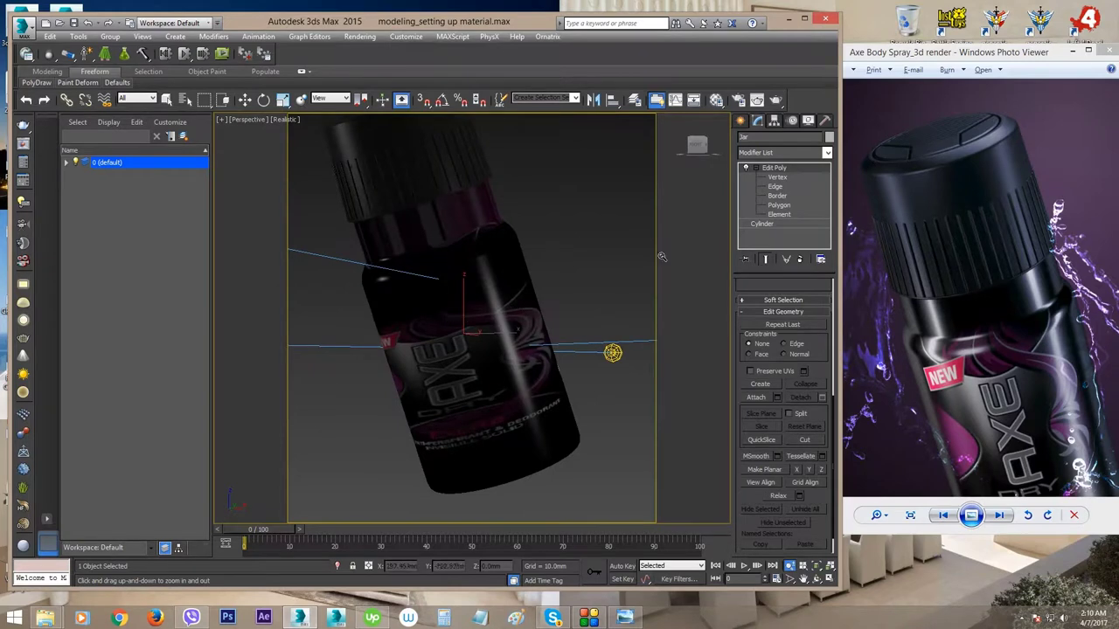
- Add a UVW Map modifier above the bottle's Edit Poly in the stack
{"action": "left_click", "coordinate": [756, 169]}
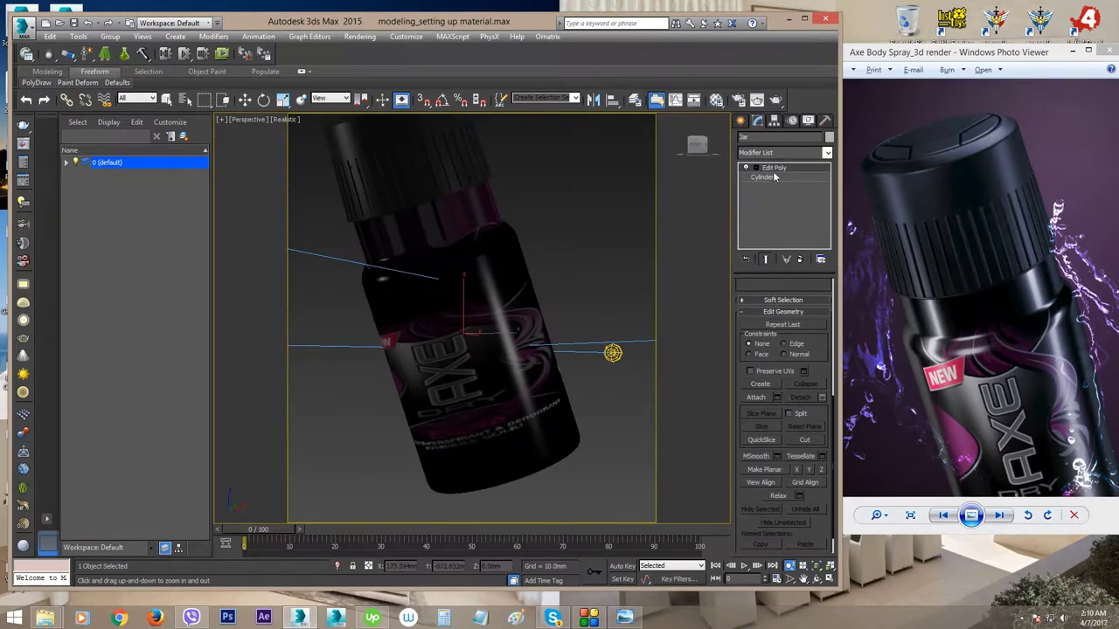
{"action": "left_click", "coordinate": [826, 153]}
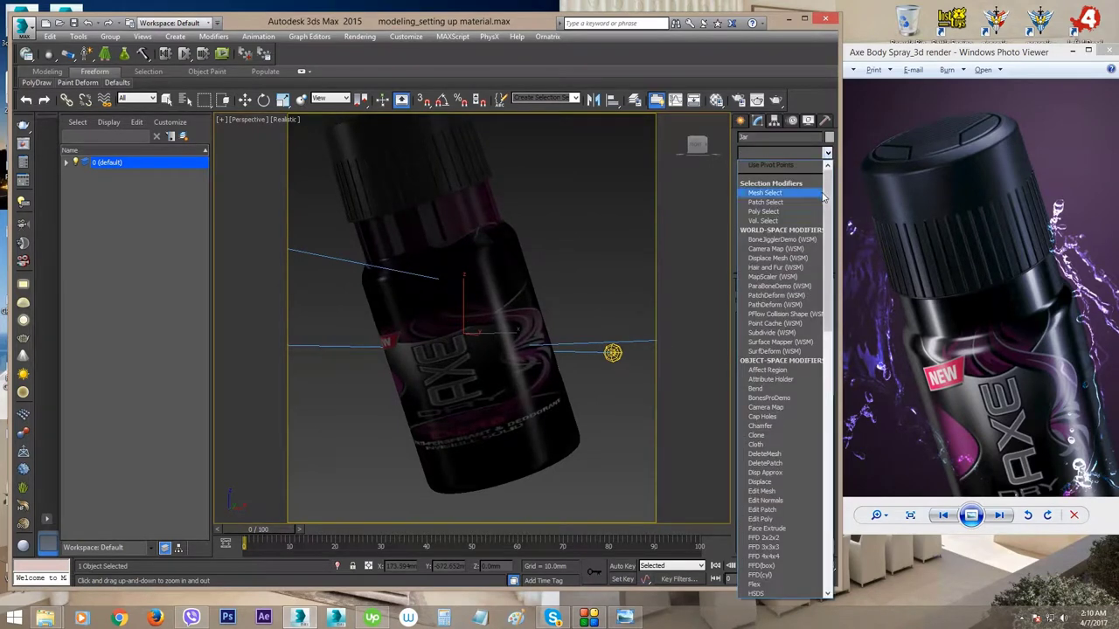
{"action": "left_click_drag", "start_coordinate": [826, 195], "coordinate": [802, 500]}
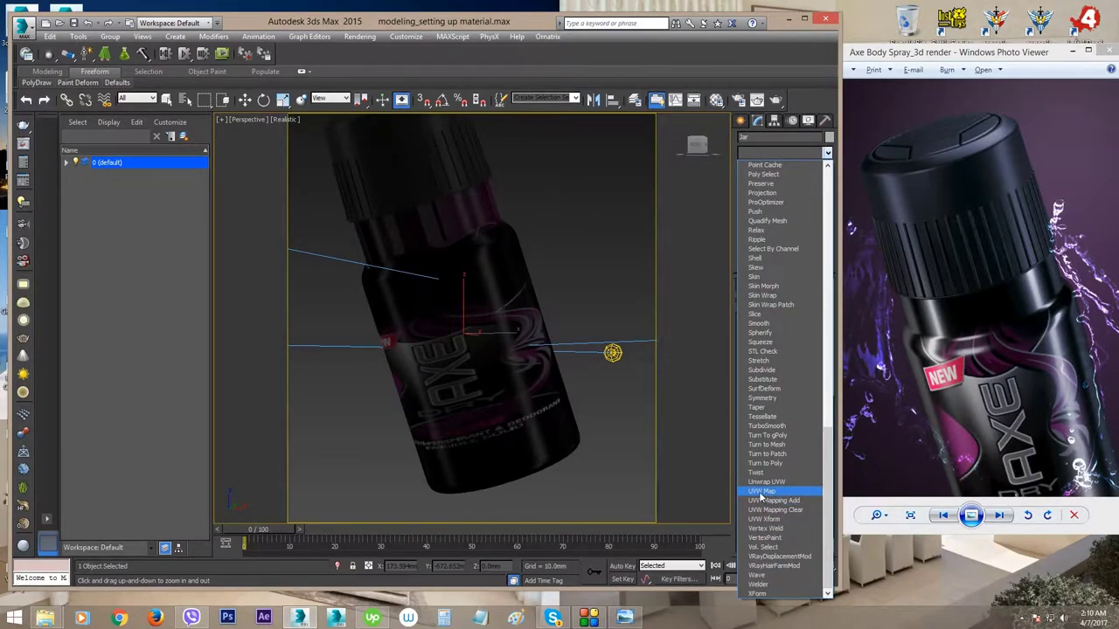
{"action": "left_click", "coordinate": [760, 492]}
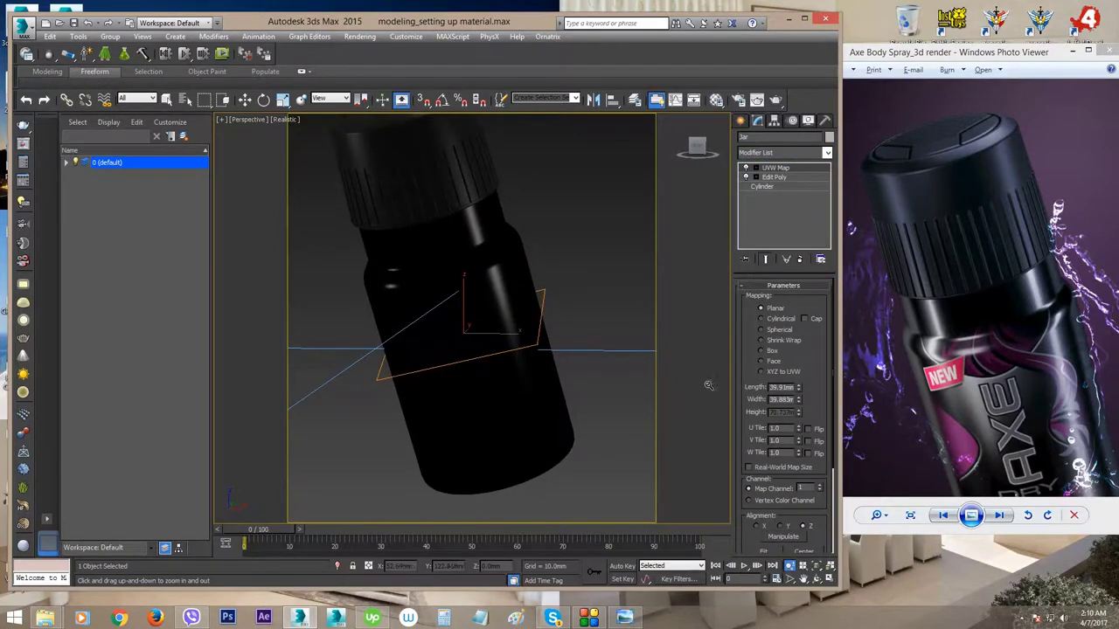
- Make the UVW Map cylindrical with U Tile 1.21 and V Tile 0.8, then select its Gizmo
{"action": "left_click", "coordinate": [769, 321]}
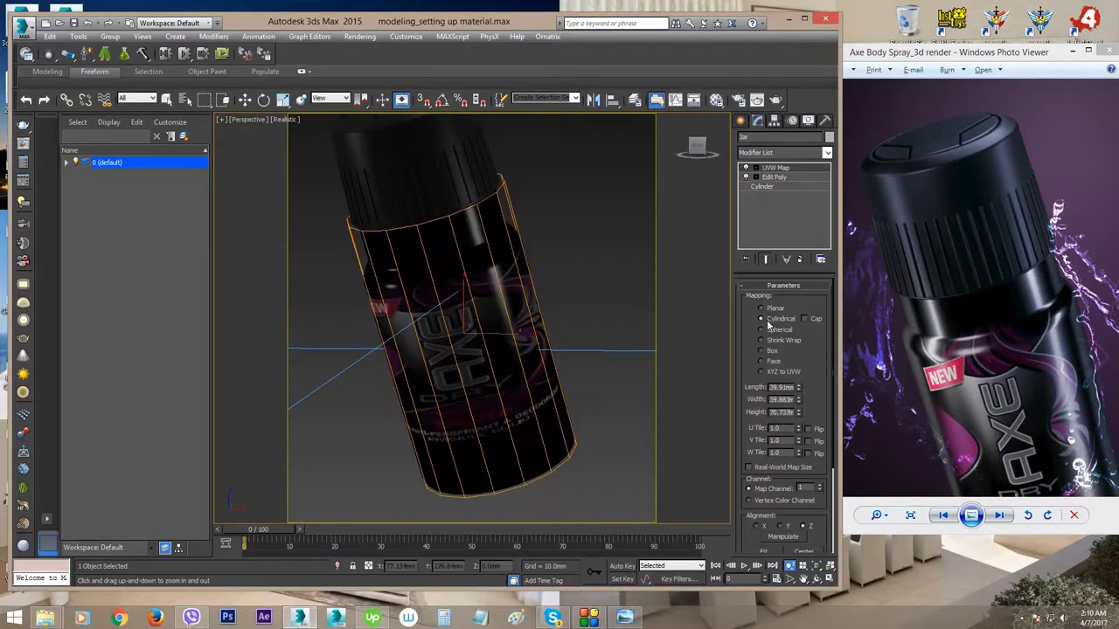
{"action": "mouse_move", "coordinate": [475, 399]}
{"action": "middle_mouse_down", "text": "alt"}
{"action": "mouse_move", "coordinate": [335, 250]}
{"action": "mouse_move", "coordinate": [575, 381]}
{"action": "mouse_move", "coordinate": [612, 380]}
{"action": "mouse_move", "coordinate": [527, 354]}
{"action": "mouse_move", "coordinate": [568, 289]}
{"action": "mouse_move", "coordinate": [487, 391]}
{"action": "middle_mouse_up", "text": "alt"}
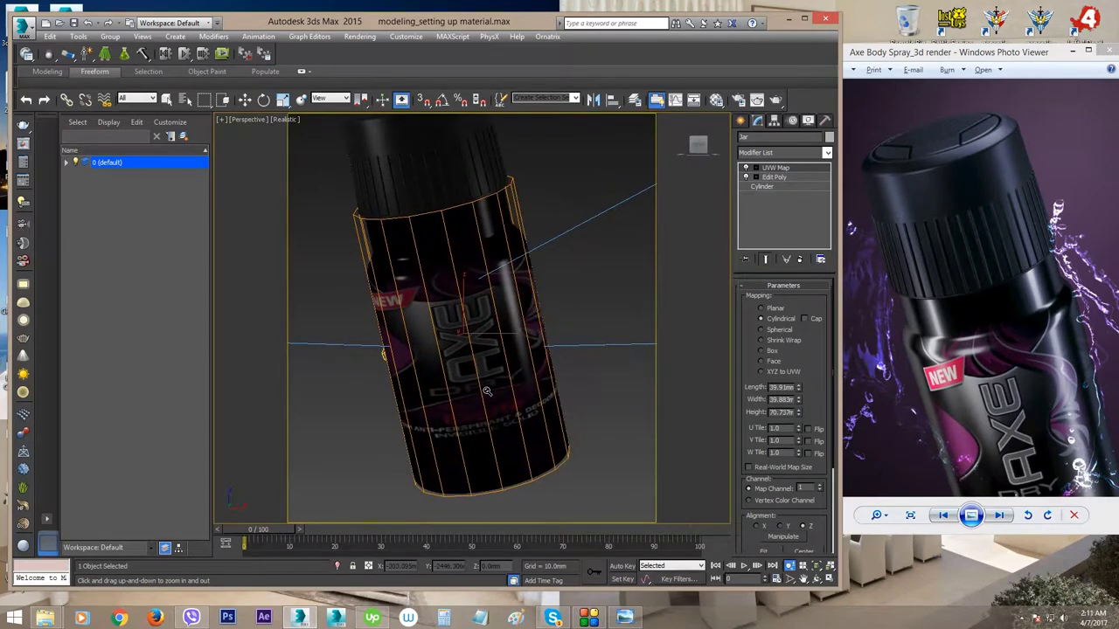
{"action": "left_click", "coordinate": [756, 170]}
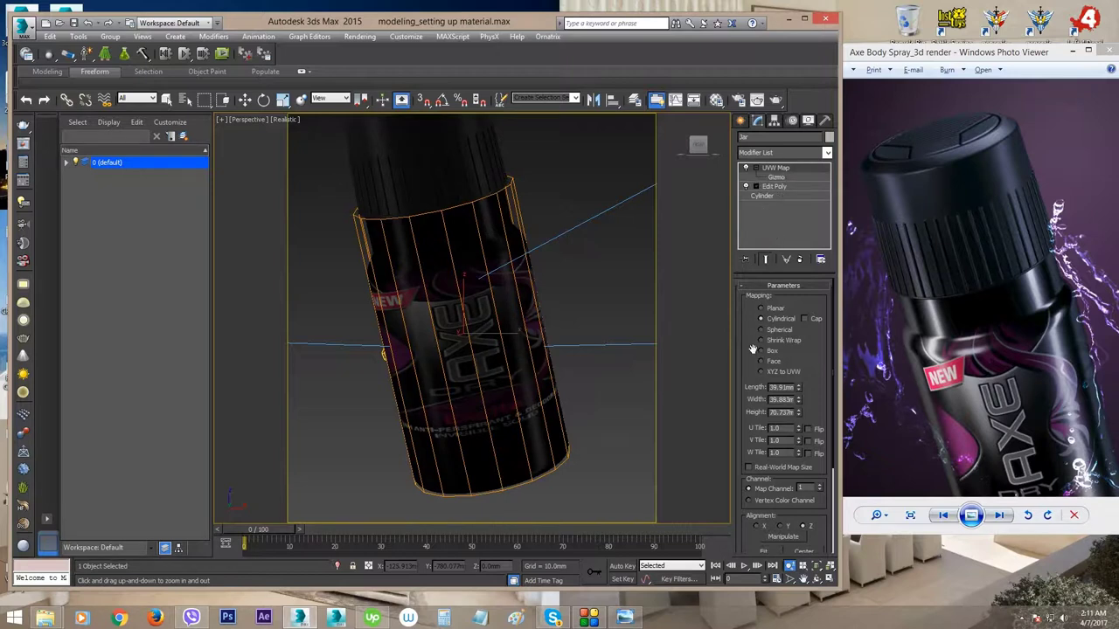
{"action": "scroll", "coordinate": [749, 358], "scroll_direction": "down", "scroll_amount": 3}
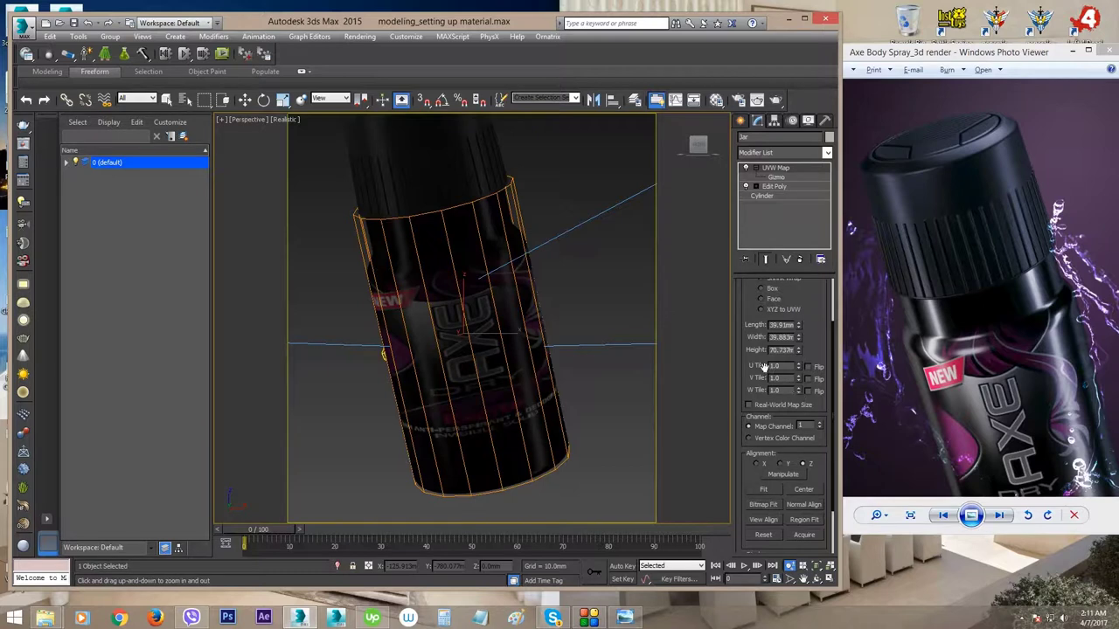
{"action": "left_click_drag", "start_coordinate": [797, 391], "coordinate": [797, 388]}
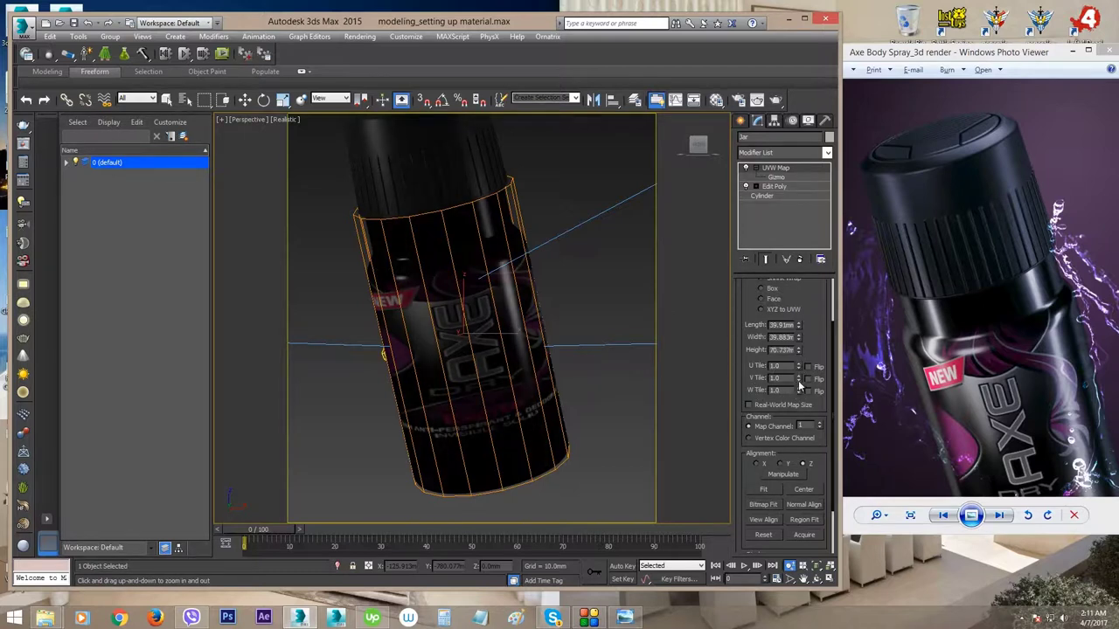
{"action": "left_click_drag", "start_coordinate": [801, 382], "coordinate": [798, 350]}
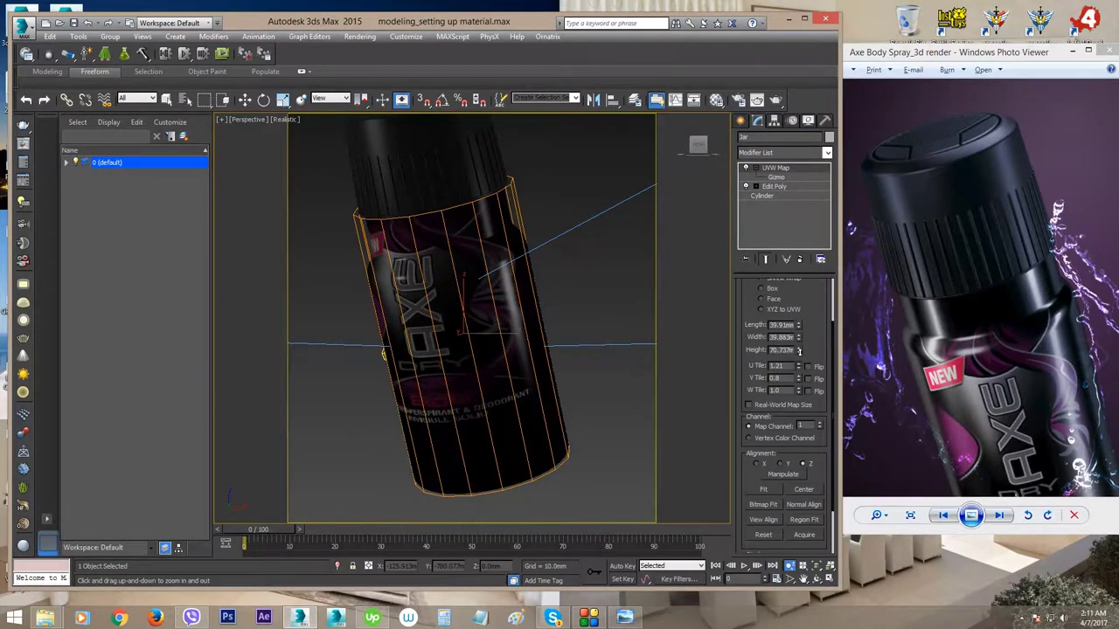
{"action": "left_click", "coordinate": [776, 177]}
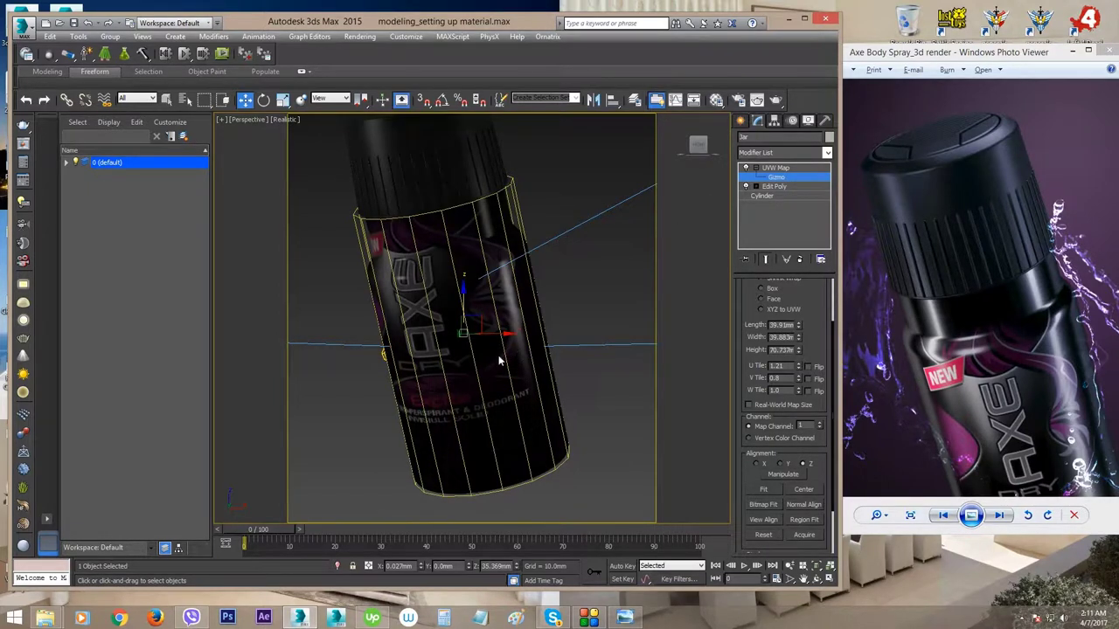
- Spin the label's UVW gizmo around the can's axis in Local coordinates
{"action": "key", "text": "e"}
{"action": "left_click_drag", "start_coordinate": [487, 333], "coordinate": [604, 344]}
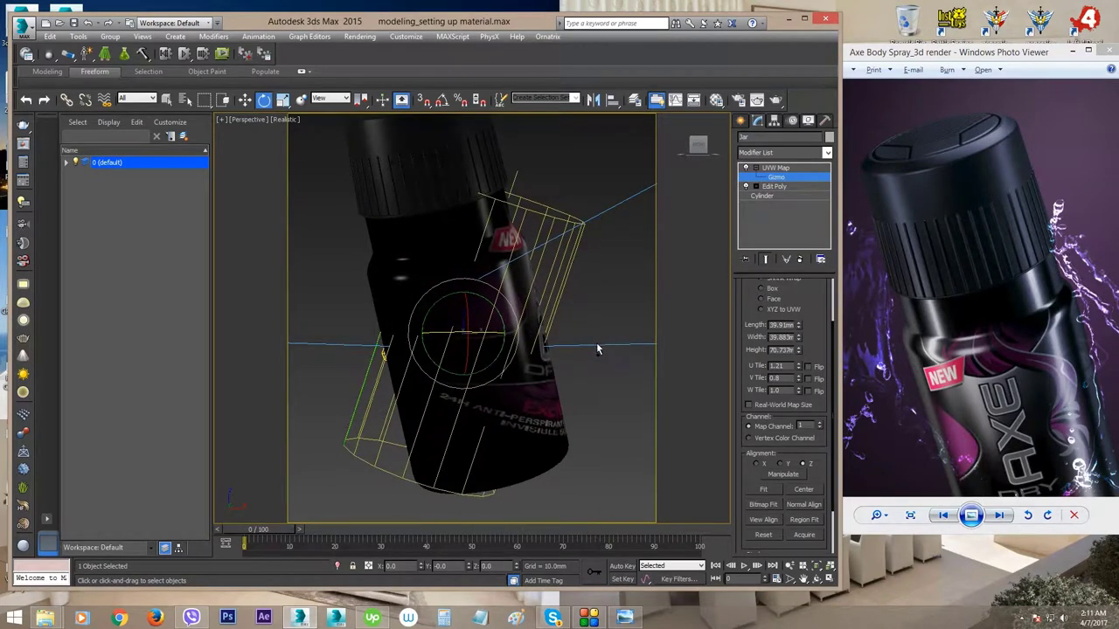
{"action": "key", "text": "ctrl+z"}
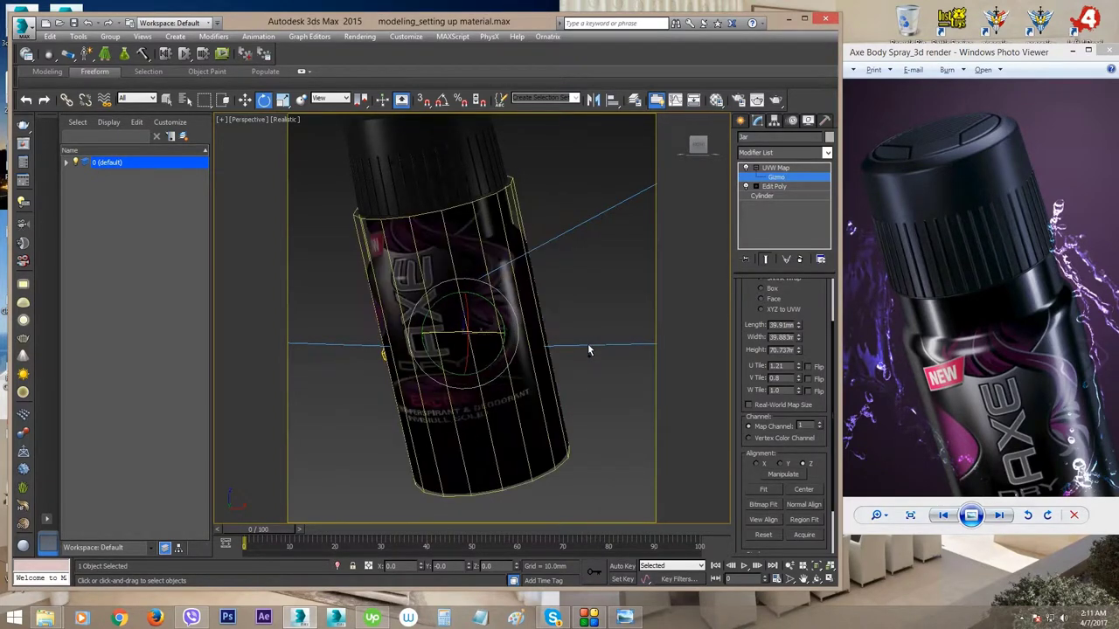
{"action": "left_click", "coordinate": [331, 99]}
{"action": "left_click", "coordinate": [322, 141]}
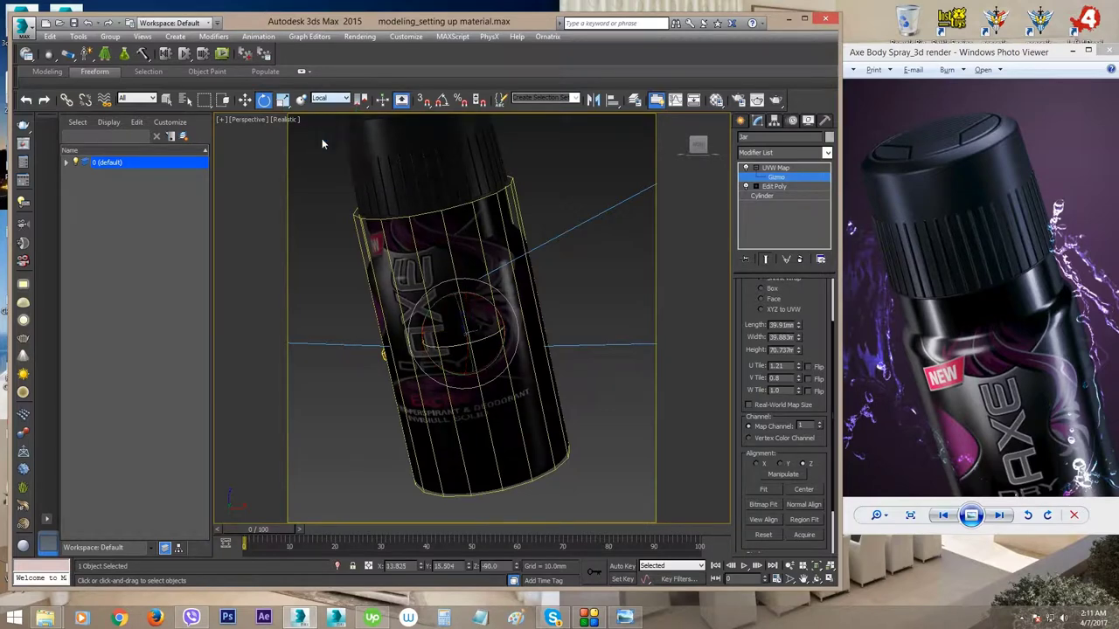
{"action": "left_click_drag", "start_coordinate": [489, 336], "coordinate": [512, 315]}
{"action": "left_click", "coordinate": [336, 100]}
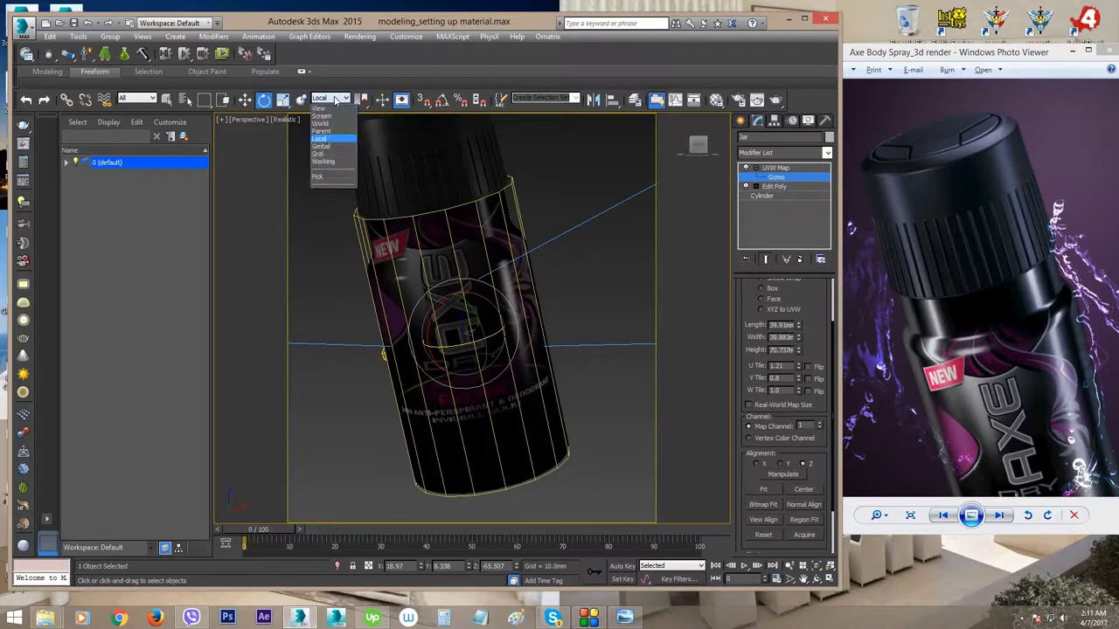
{"action": "left_click", "coordinate": [336, 100]}
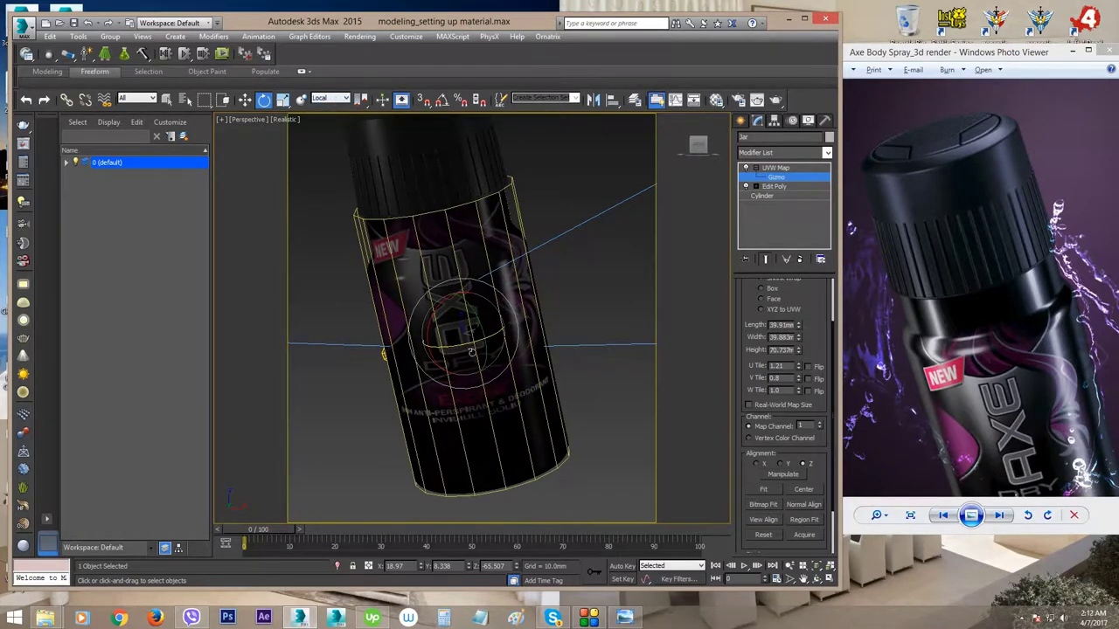
{"action": "left_click_drag", "start_coordinate": [461, 347], "coordinate": [464, 346]}
- Slide the label mapping down along the can using Local coordinates
{"action": "key", "text": "w"}
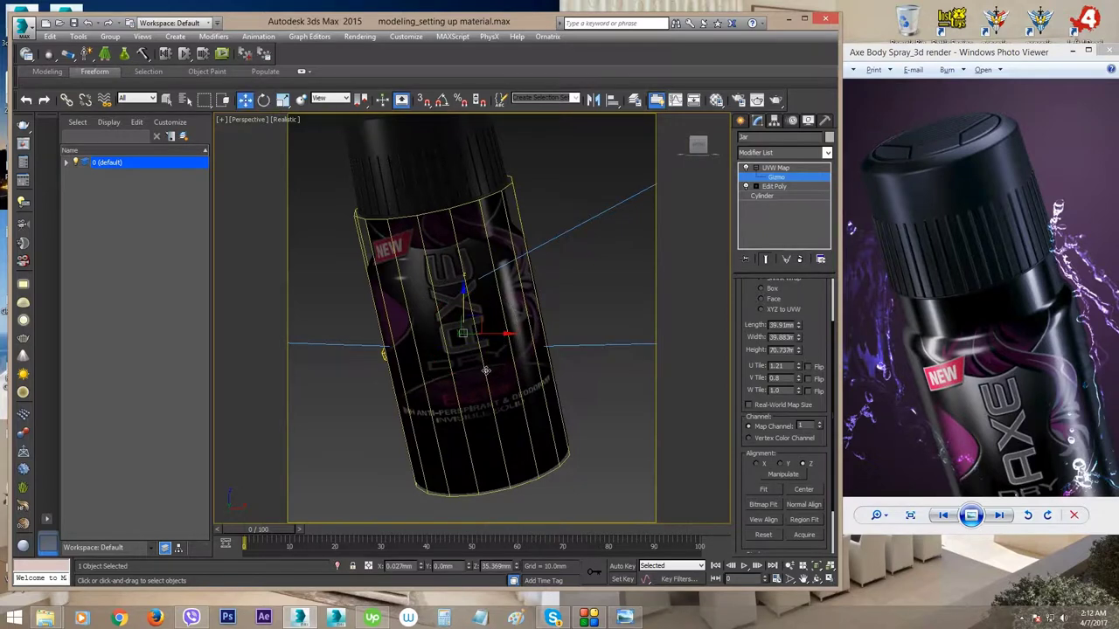
{"action": "left_click", "coordinate": [327, 99]}
{"action": "left_click", "coordinate": [320, 138]}
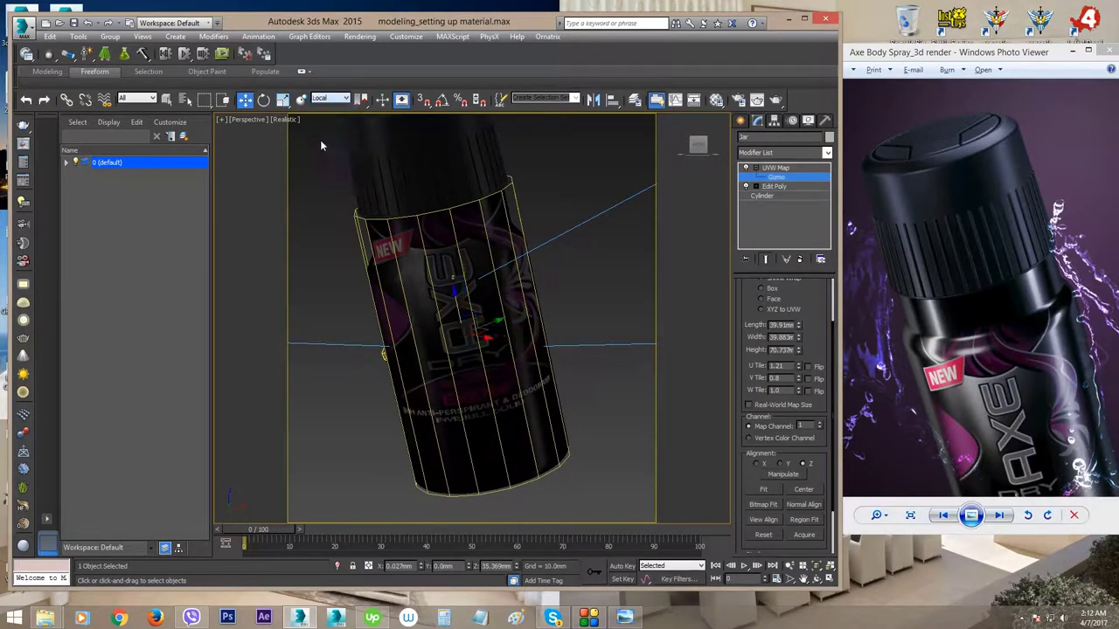
{"action": "left_click_drag", "start_coordinate": [458, 298], "coordinate": [466, 339]}
- Check the reference photo and raise the label's U Tile to 1.56
{"action": "left_click", "coordinate": [874, 362]}
{"action": "scroll", "coordinate": [874, 362], "scroll_direction": "up", "scroll_amount": 3}
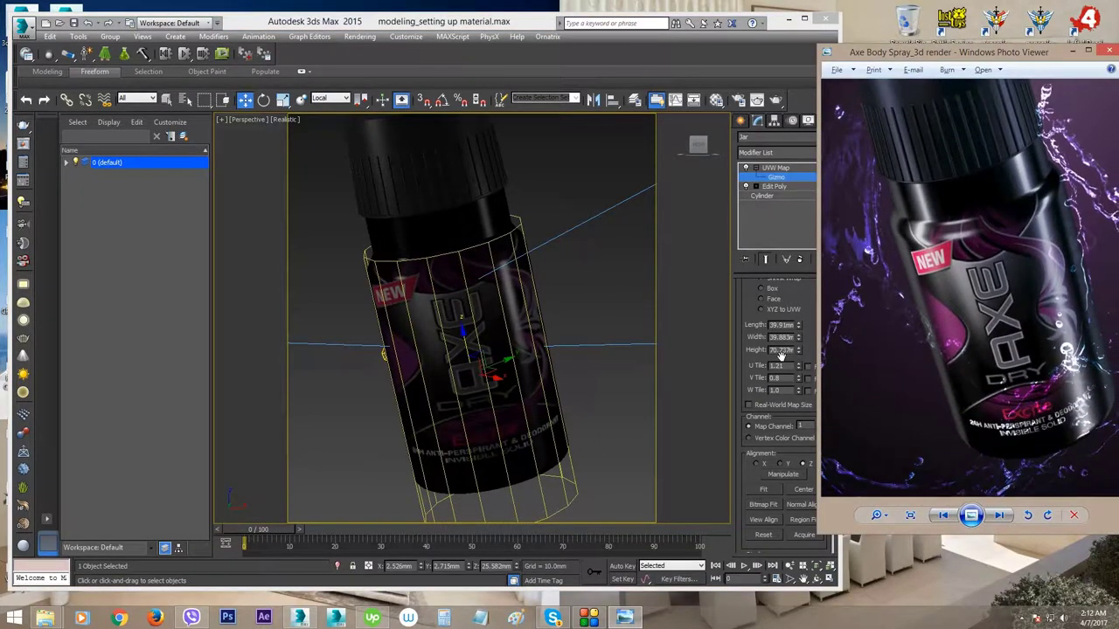
{"action": "left_click", "coordinate": [749, 388]}
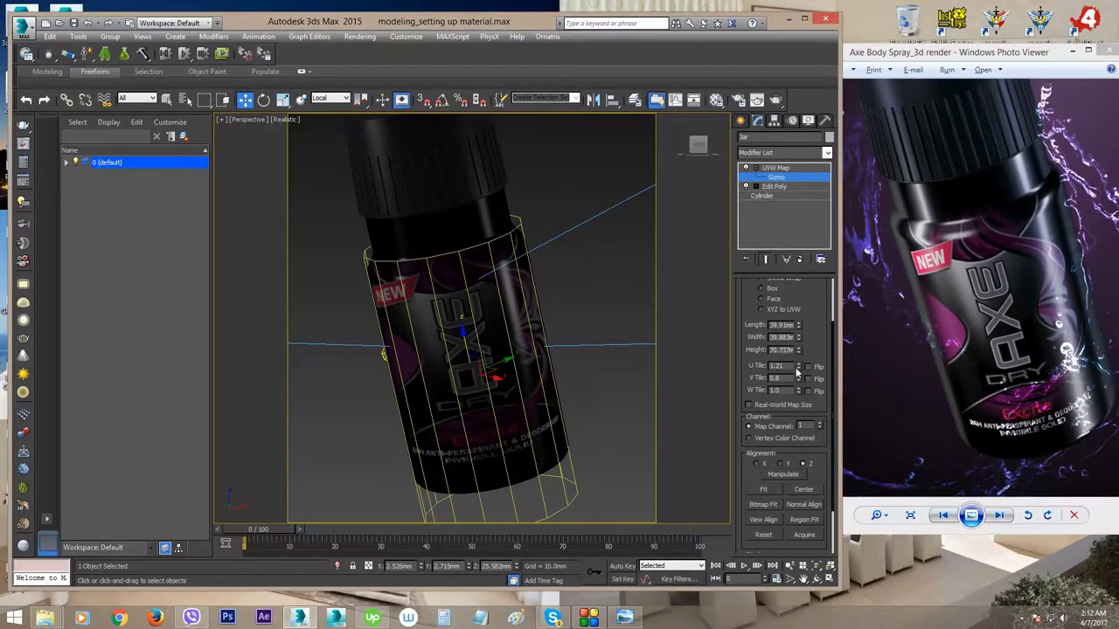
{"action": "left_click_drag", "start_coordinate": [801, 370], "coordinate": [797, 344]}
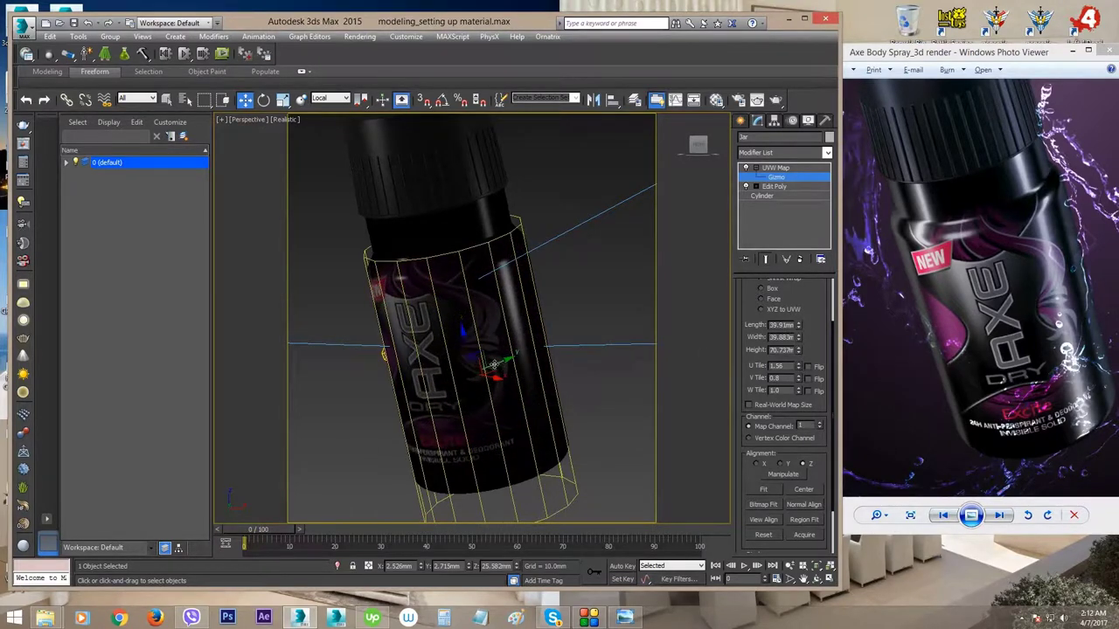
- Turn the label about 33 degrees, nudge it down, then exit the gizmo and deselect
{"action": "key", "text": "e"}
{"action": "left_click_drag", "start_coordinate": [483, 380], "coordinate": [526, 376]}
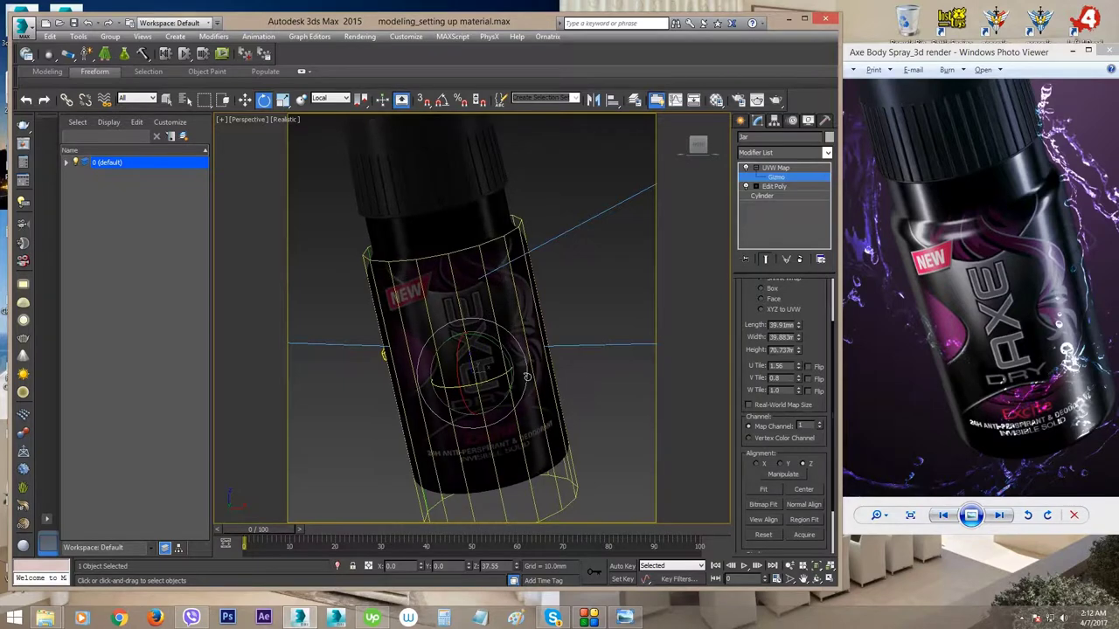
{"action": "key", "text": "w"}
{"action": "left_click_drag", "start_coordinate": [469, 342], "coordinate": [475, 352]}
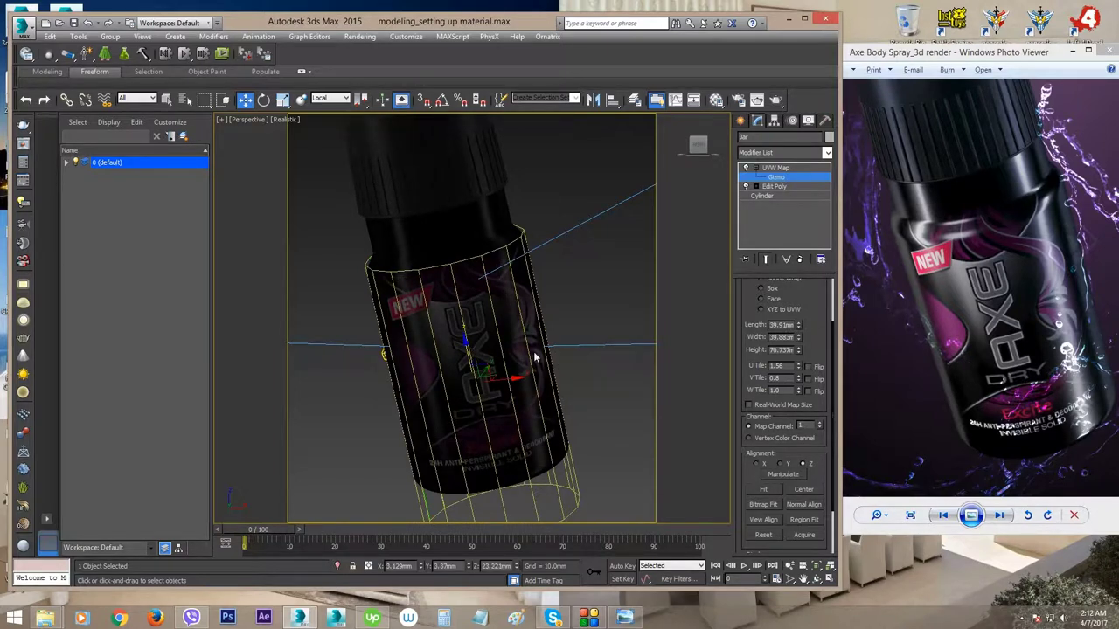
{"action": "key", "text": "e"}
{"action": "left_click_drag", "start_coordinate": [501, 383], "coordinate": [492, 386]}
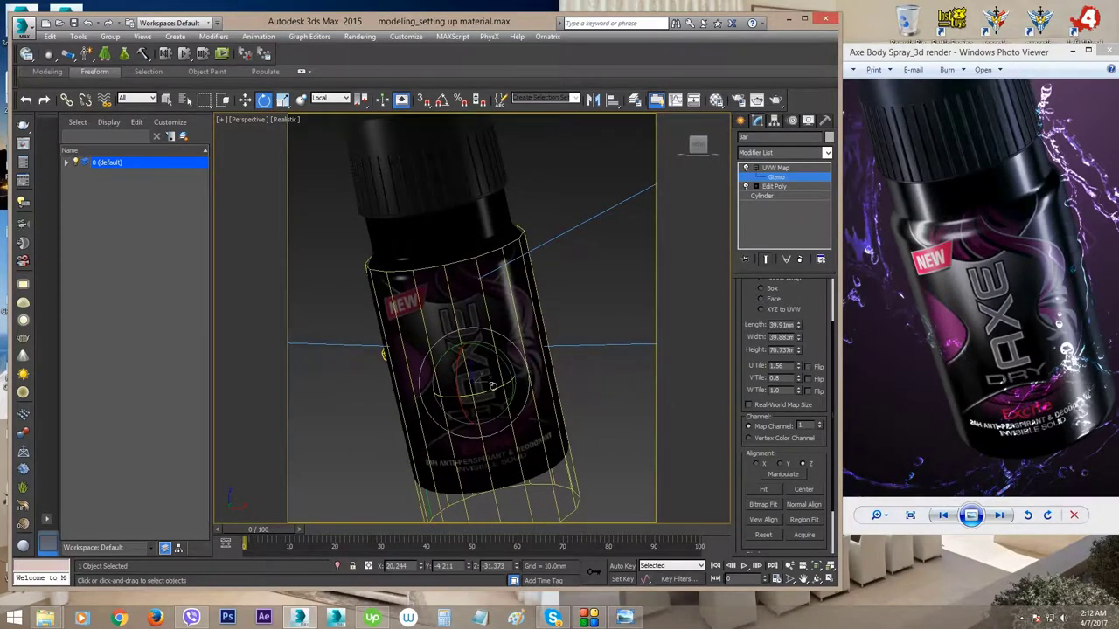
{"action": "left_click", "coordinate": [778, 177]}
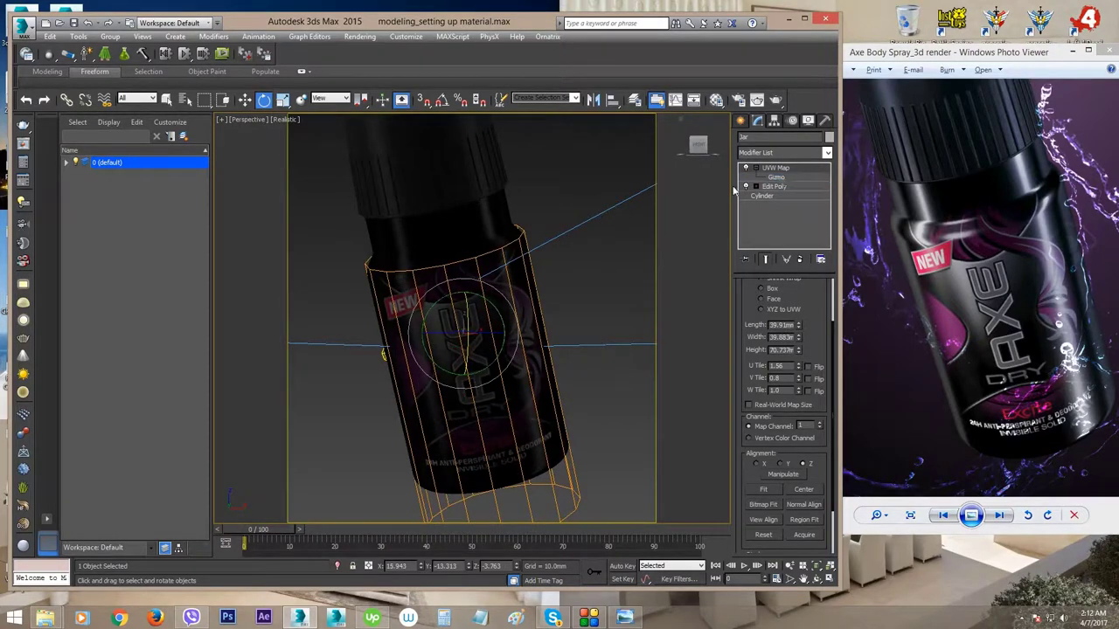
{"action": "left_click", "coordinate": [575, 288]}
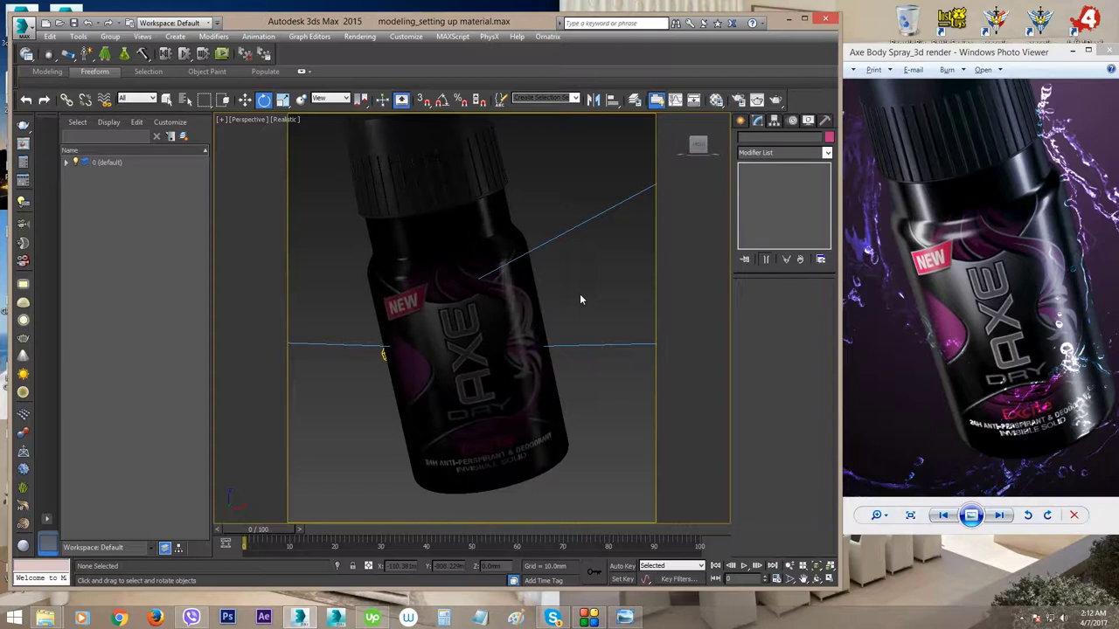
{"action": "key", "text": "c"}
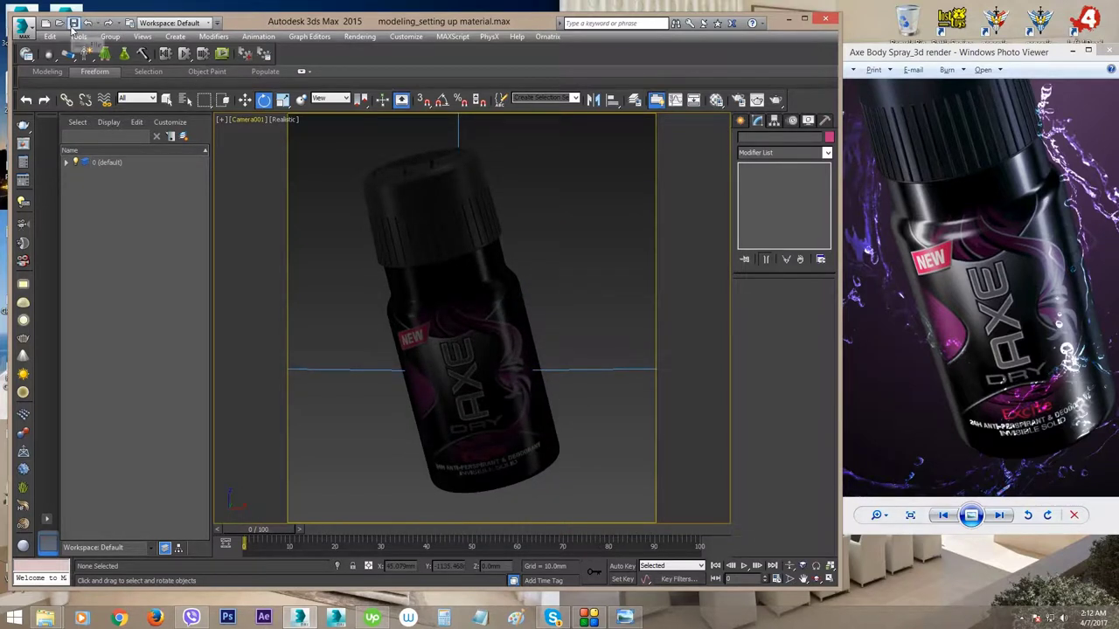
{"action": "left_click", "coordinate": [757, 99]}
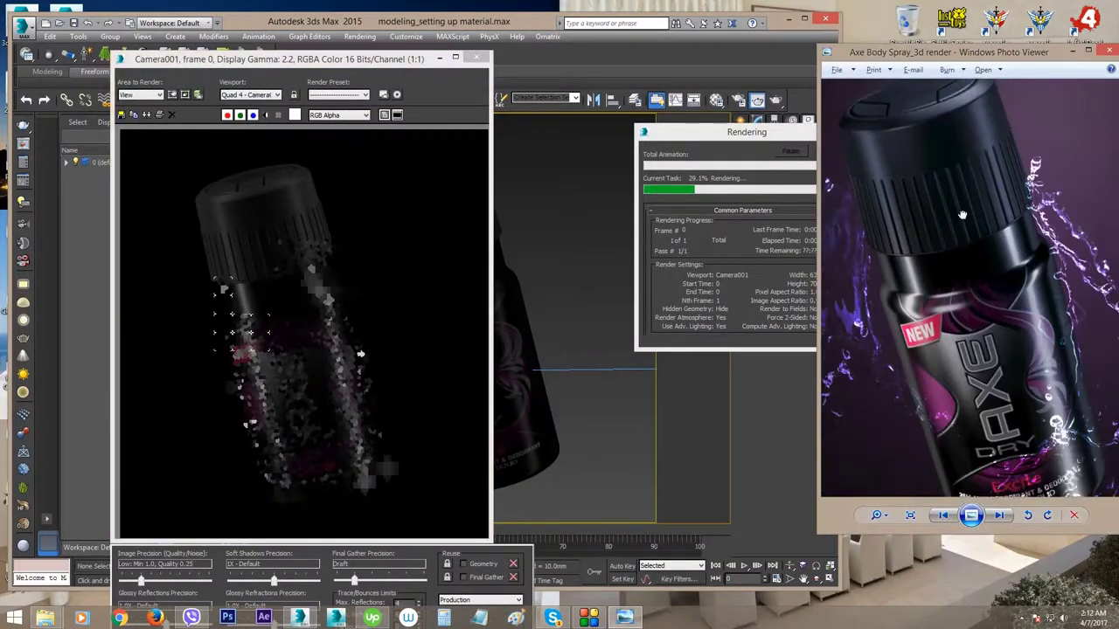
{"action": "left_click_drag", "start_coordinate": [705, 142], "coordinate": [634, 144]}
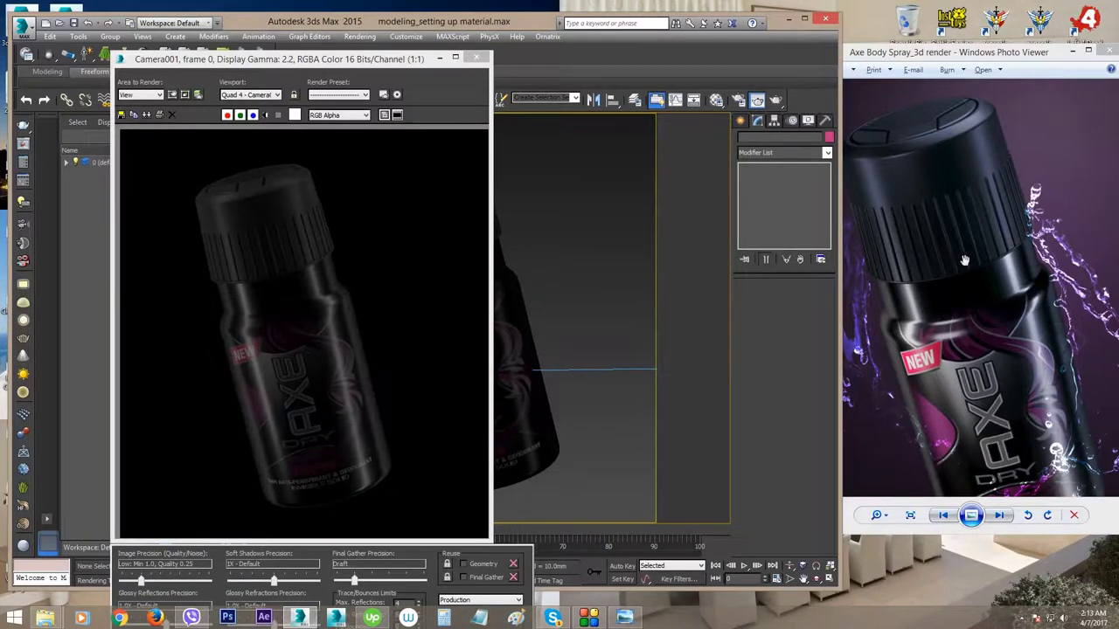
{"action": "scroll", "coordinate": [952, 302], "scroll_direction": "up", "scroll_amount": 5}
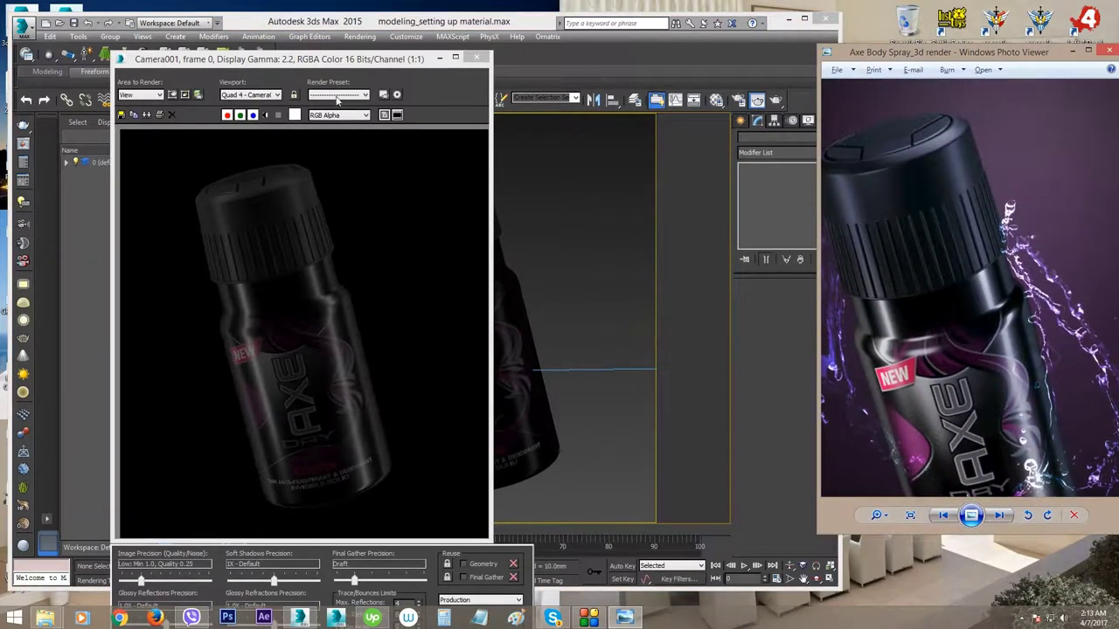
{"action": "left_click_drag", "start_coordinate": [319, 63], "coordinate": [332, 67]}
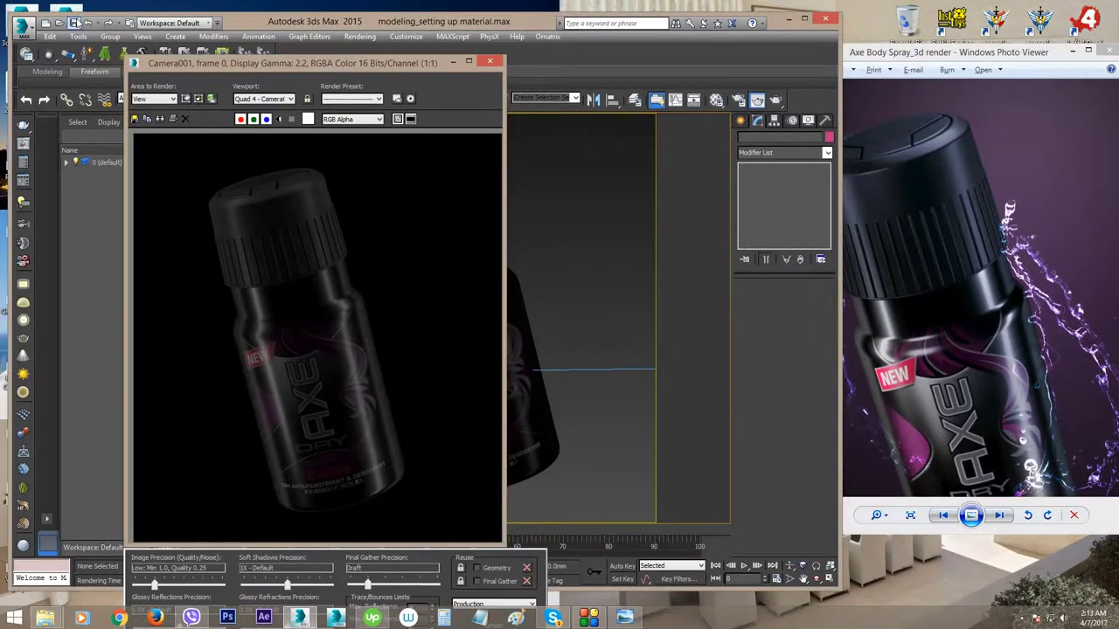
{"action": "left_click_drag", "start_coordinate": [411, 71], "coordinate": [341, 78]}
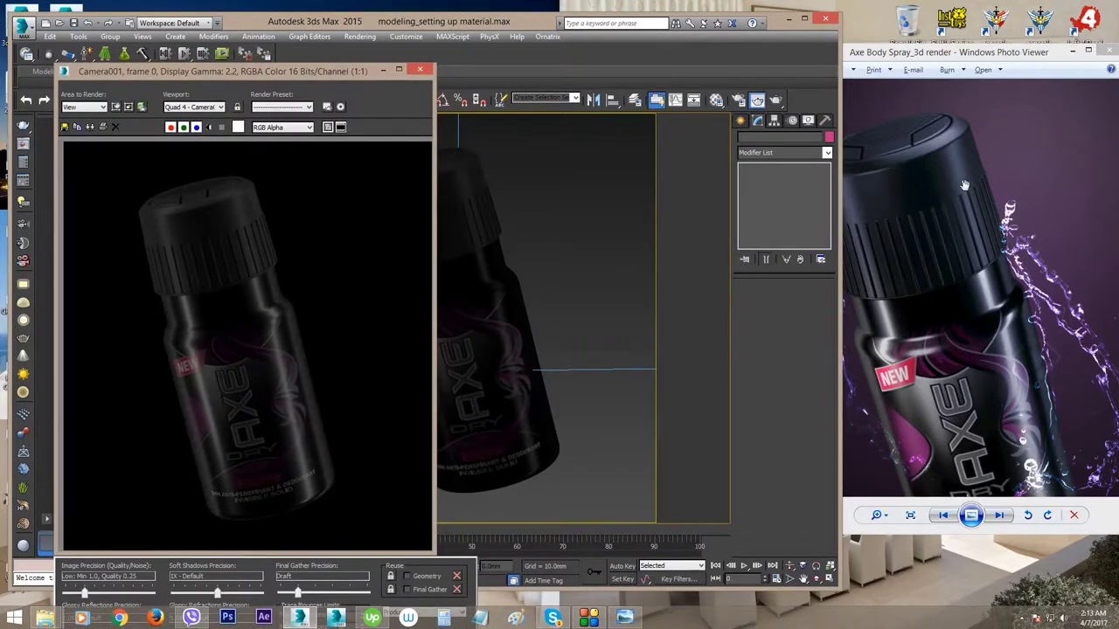
{"action": "scroll", "coordinate": [209, 358], "scroll_direction": "up", "scroll_amount": 3}
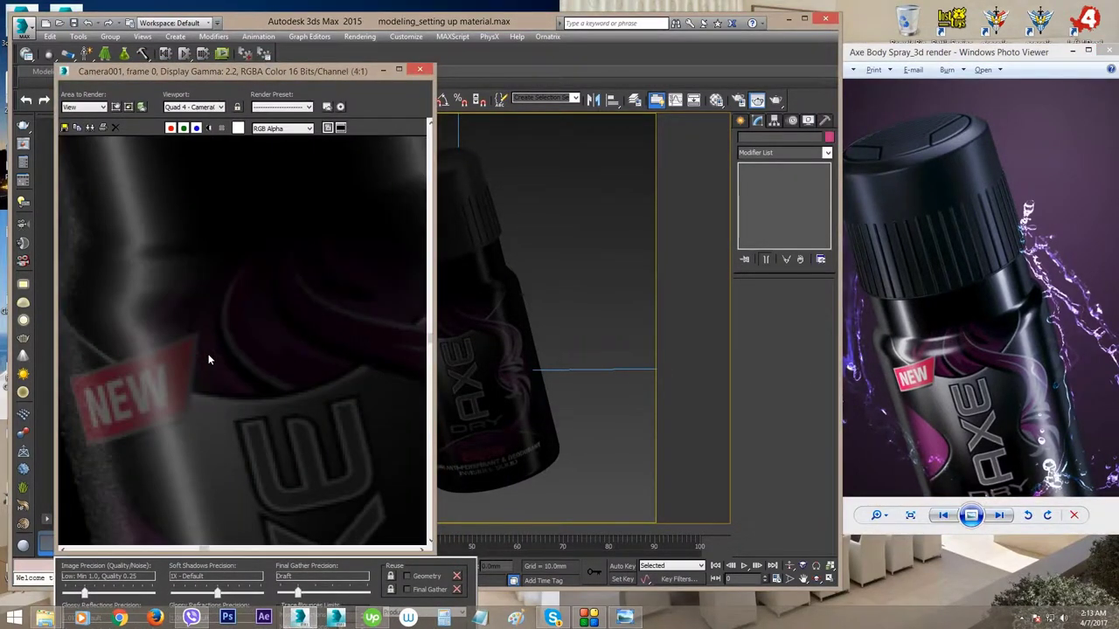
{"action": "scroll", "coordinate": [174, 376], "scroll_direction": "down", "scroll_amount": 2}
{"action": "scroll", "coordinate": [216, 285], "scroll_direction": "up", "scroll_amount": 1}
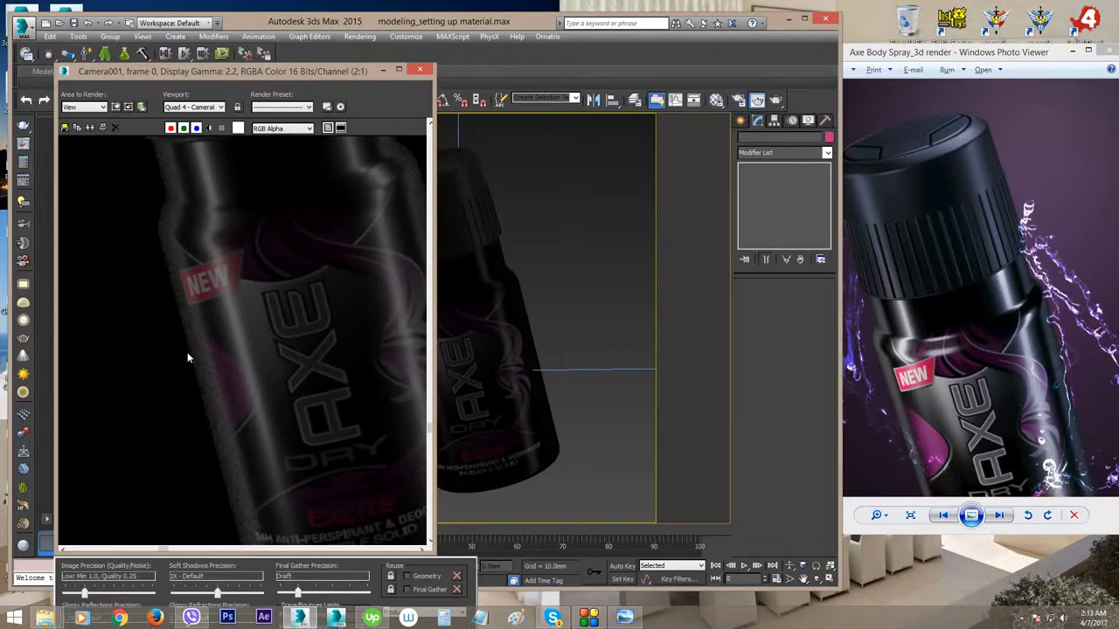
{"action": "scroll", "coordinate": [187, 357], "scroll_direction": "up", "scroll_amount": 1}
{"action": "scroll", "coordinate": [199, 325], "scroll_direction": "down", "scroll_amount": 1}
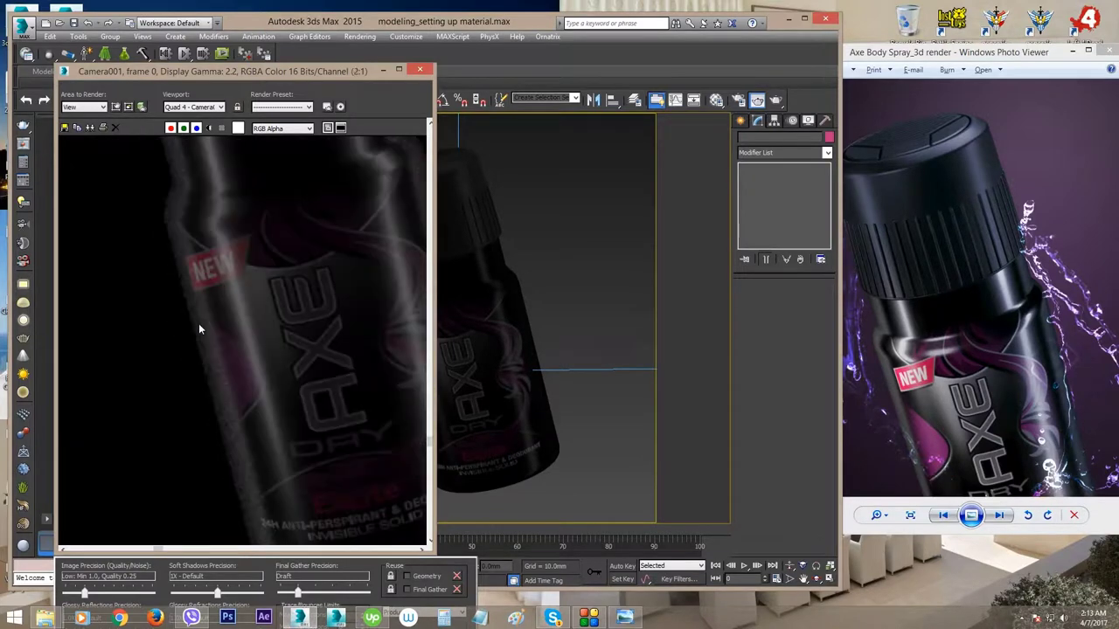
{"action": "scroll", "coordinate": [199, 325], "scroll_direction": "up", "scroll_amount": 2}
{"action": "scroll", "coordinate": [199, 327], "scroll_direction": "down", "scroll_amount": 1}
{"action": "scroll", "coordinate": [199, 329], "scroll_direction": "up", "scroll_amount": 1}
{"action": "scroll", "coordinate": [199, 329], "scroll_direction": "down", "scroll_amount": 1}
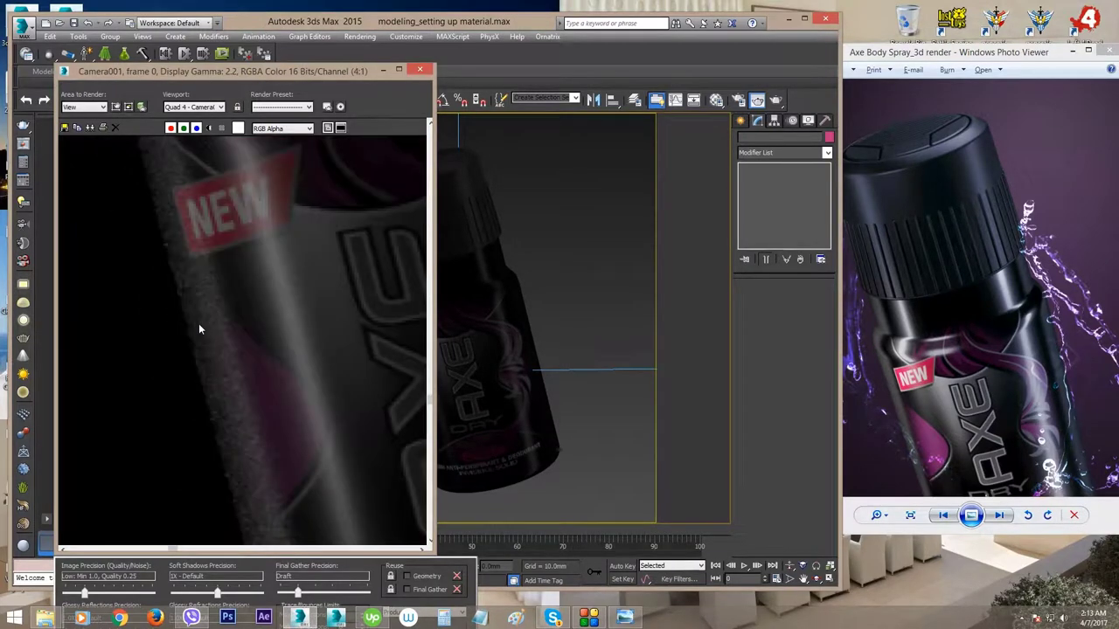
{"action": "scroll", "coordinate": [199, 331], "scroll_direction": "down", "scroll_amount": 1}
{"action": "scroll", "coordinate": [157, 357], "scroll_direction": "up", "scroll_amount": 1}
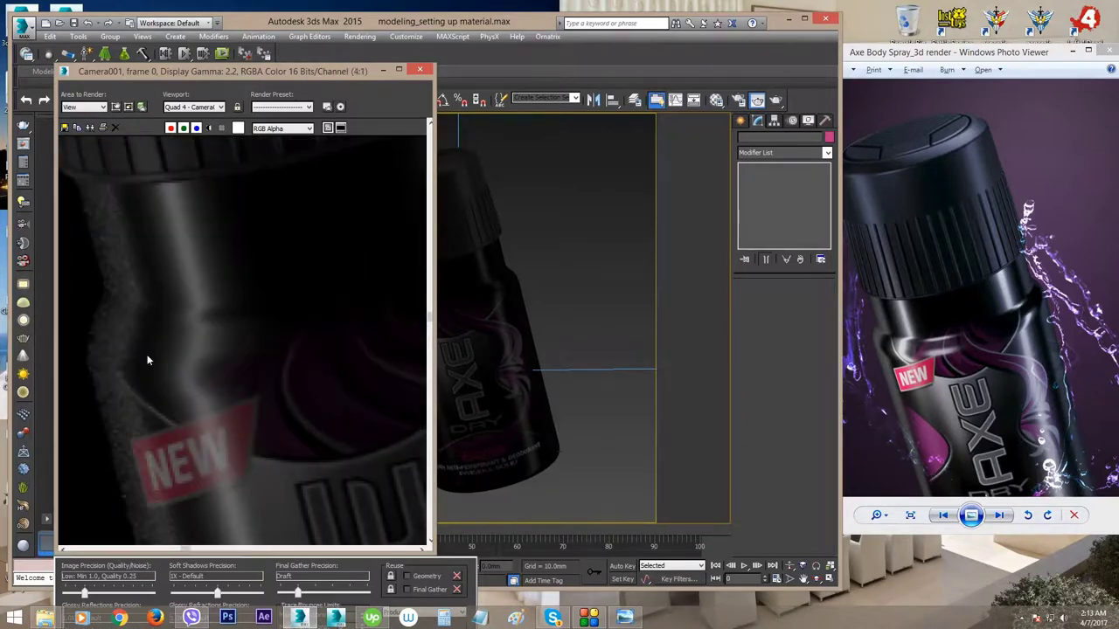
{"action": "middle_click_drag", "start_coordinate": [149, 361], "coordinate": [149, 332]}
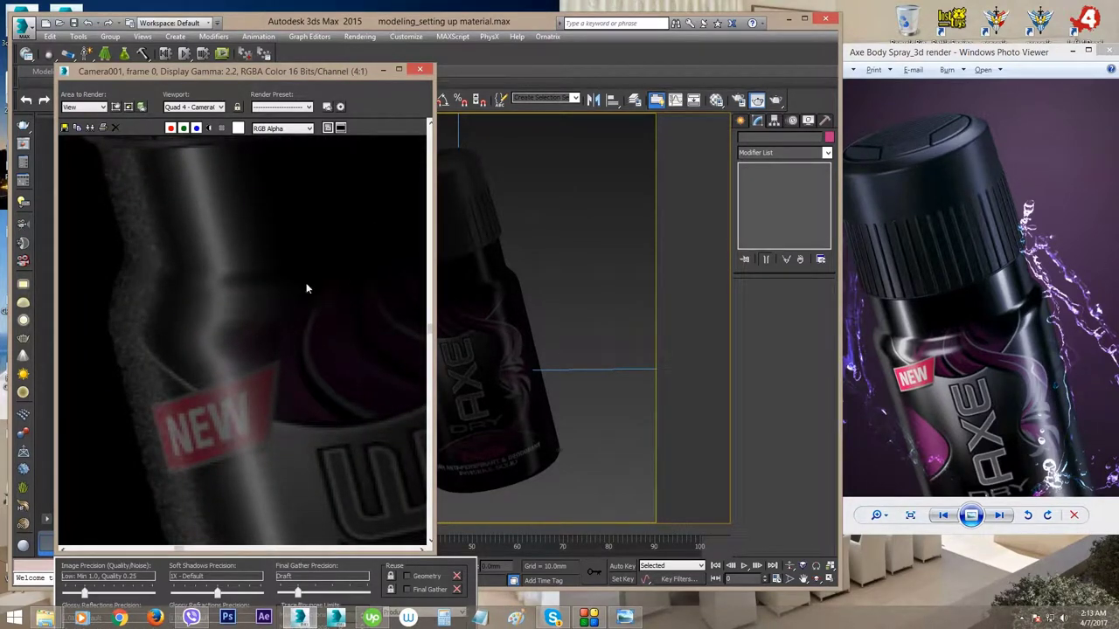
{"action": "scroll", "coordinate": [289, 295], "scroll_direction": "down", "scroll_amount": 1}
{"action": "scroll", "coordinate": [290, 295], "scroll_direction": "down", "scroll_amount": 3}
{"action": "scroll", "coordinate": [289, 295], "scroll_direction": "up", "scroll_amount": 2}
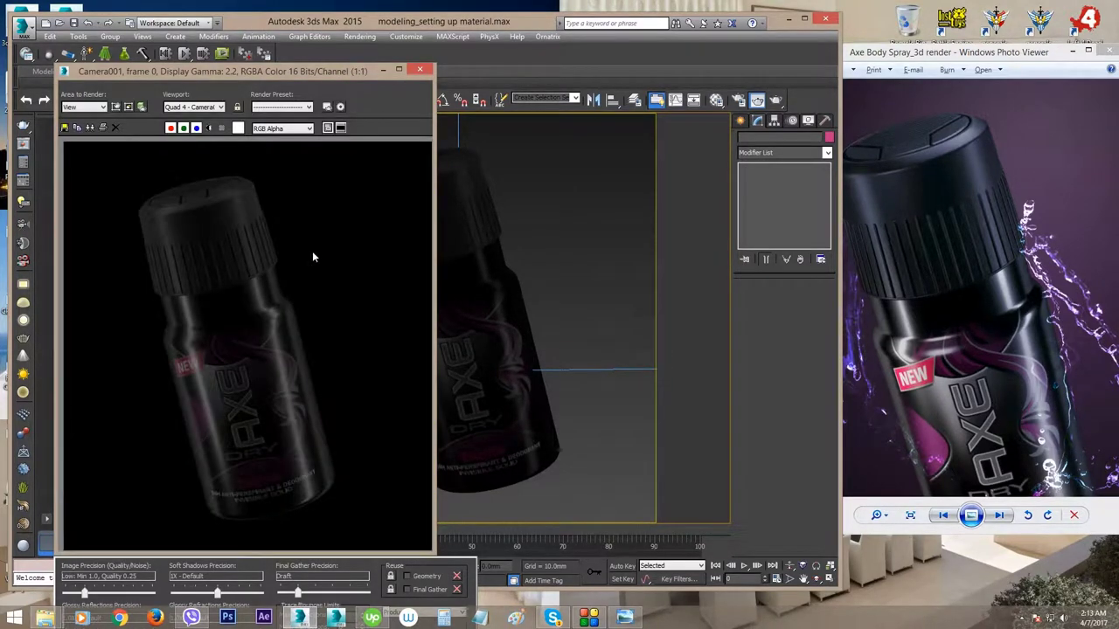
{"action": "left_click_drag", "start_coordinate": [262, 69], "coordinate": [239, 68]}
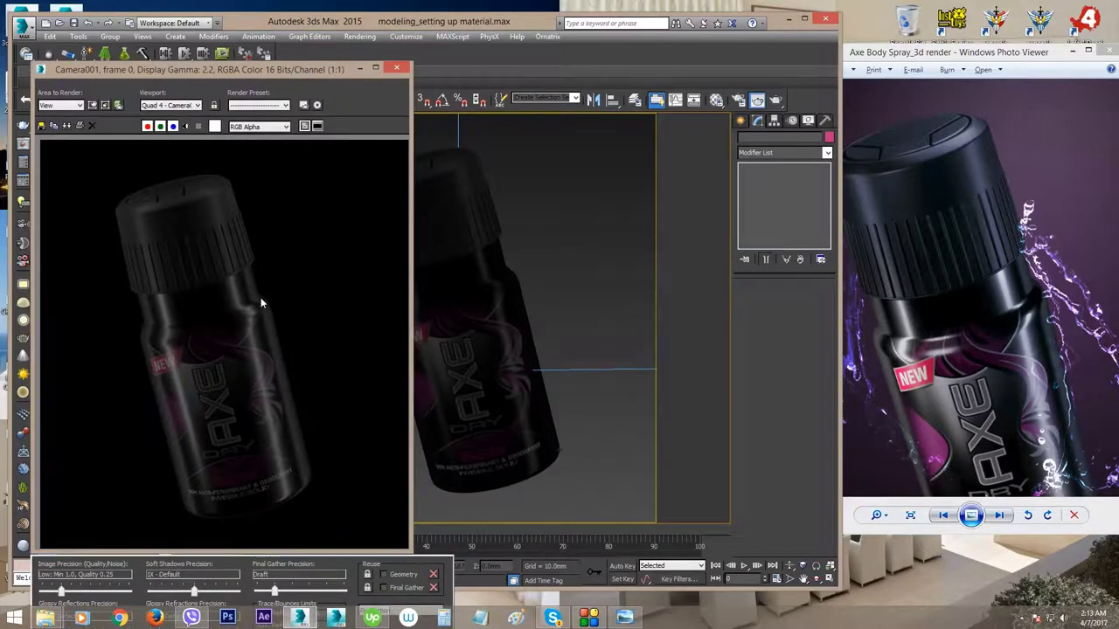
{"action": "scroll", "coordinate": [146, 331], "scroll_direction": "up", "scroll_amount": 2}
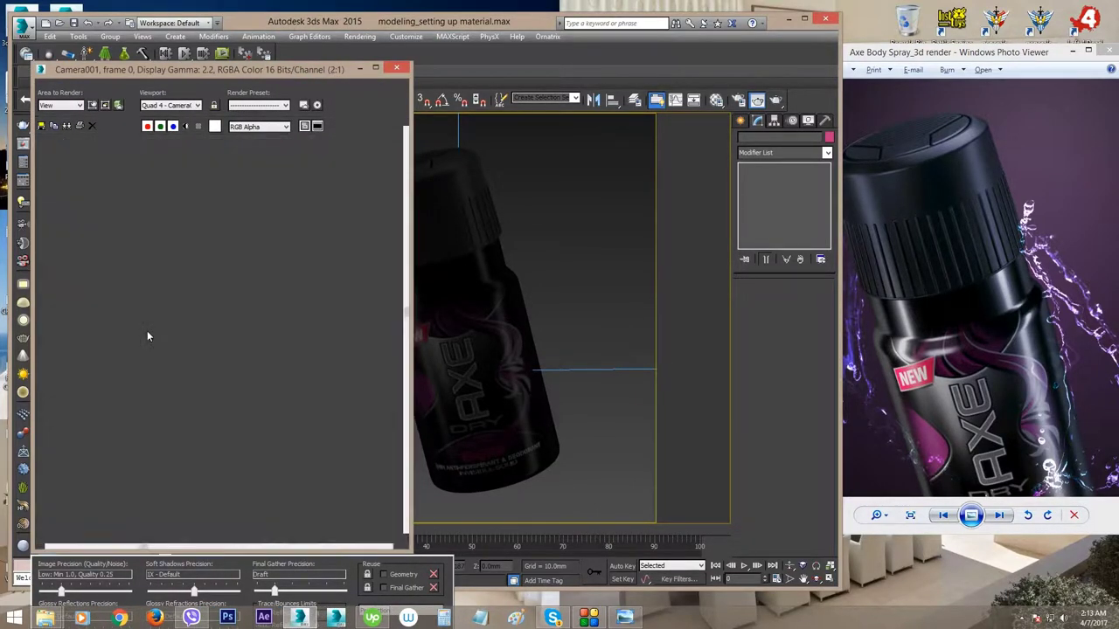
{"action": "scroll", "coordinate": [150, 334], "scroll_direction": "down", "scroll_amount": 2}
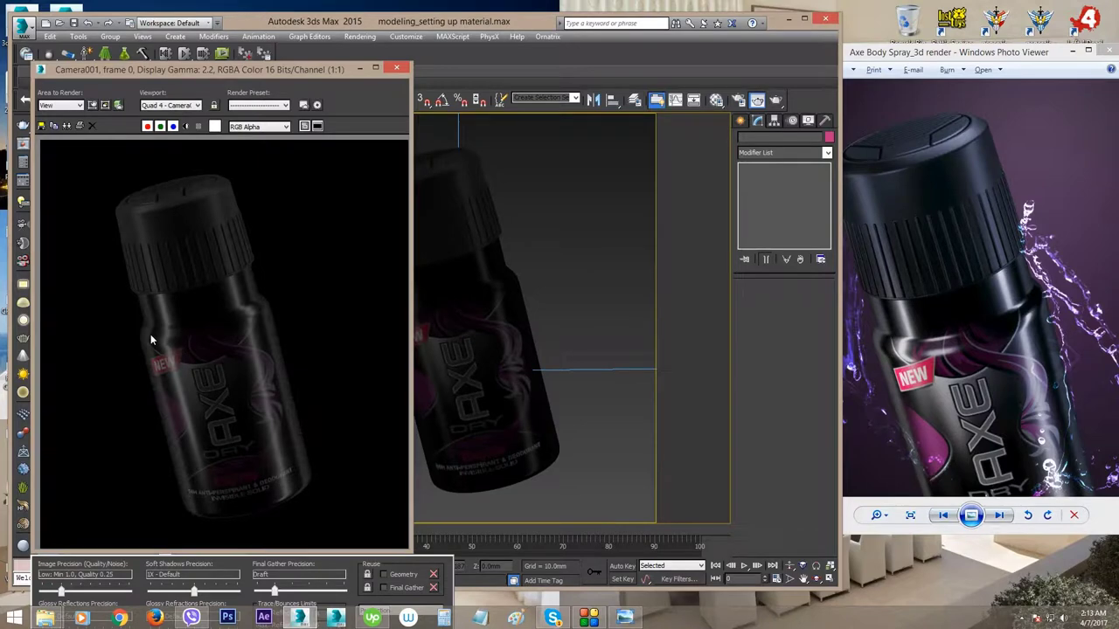
{"action": "left_click", "coordinate": [582, 210]}
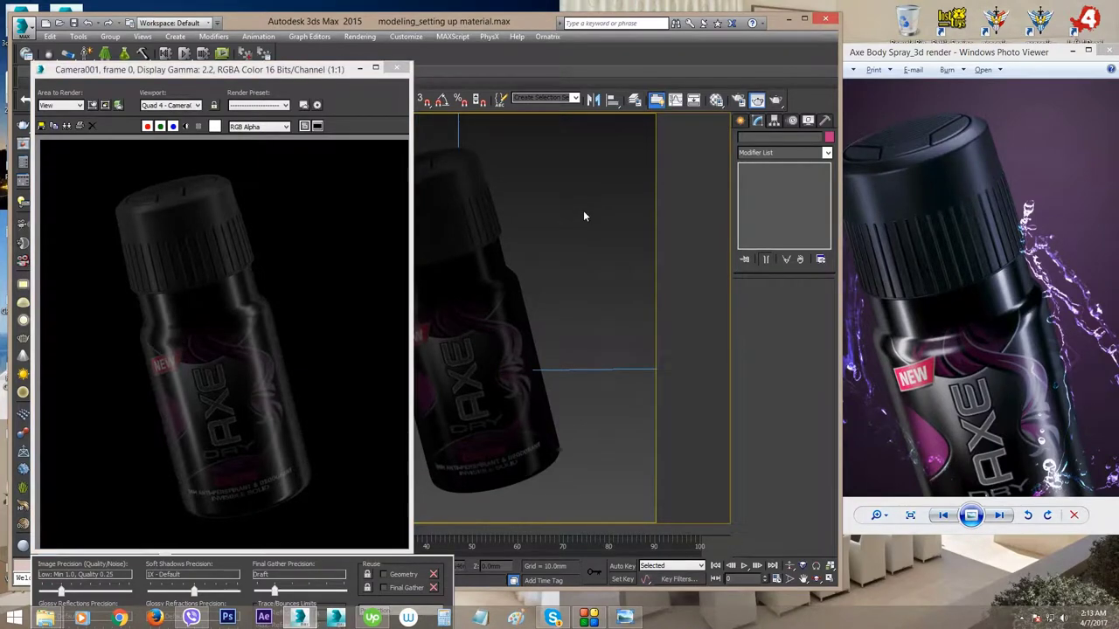
- In Render Setup, set the output height to 1500 so the width becomes 1350
{"action": "key", "text": "F10"}
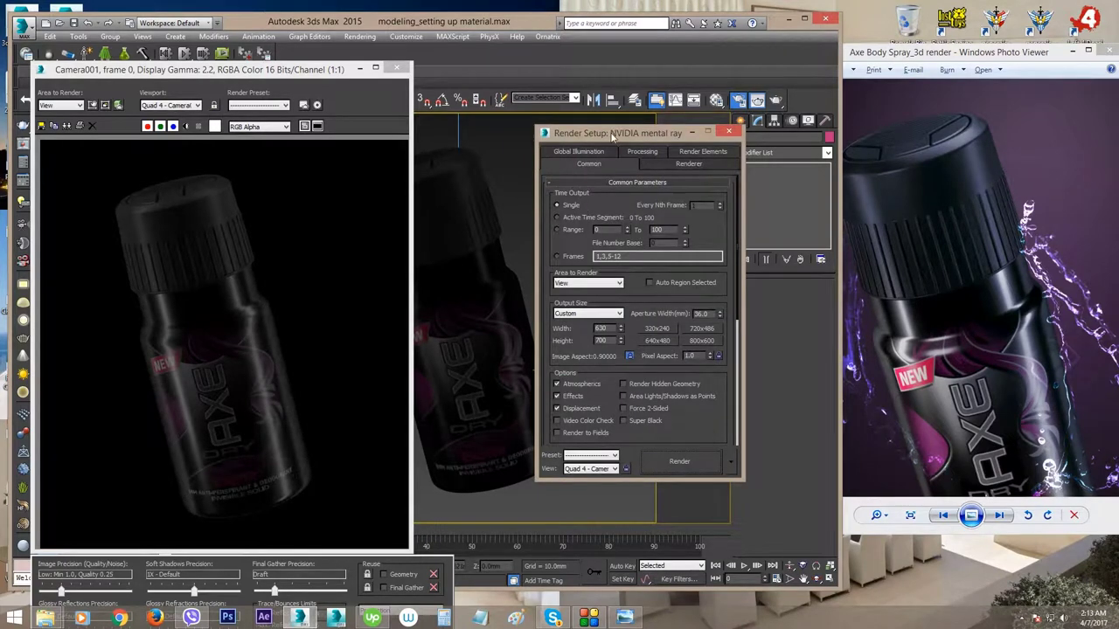
{"action": "left_click_drag", "start_coordinate": [614, 129], "coordinate": [620, 135]}
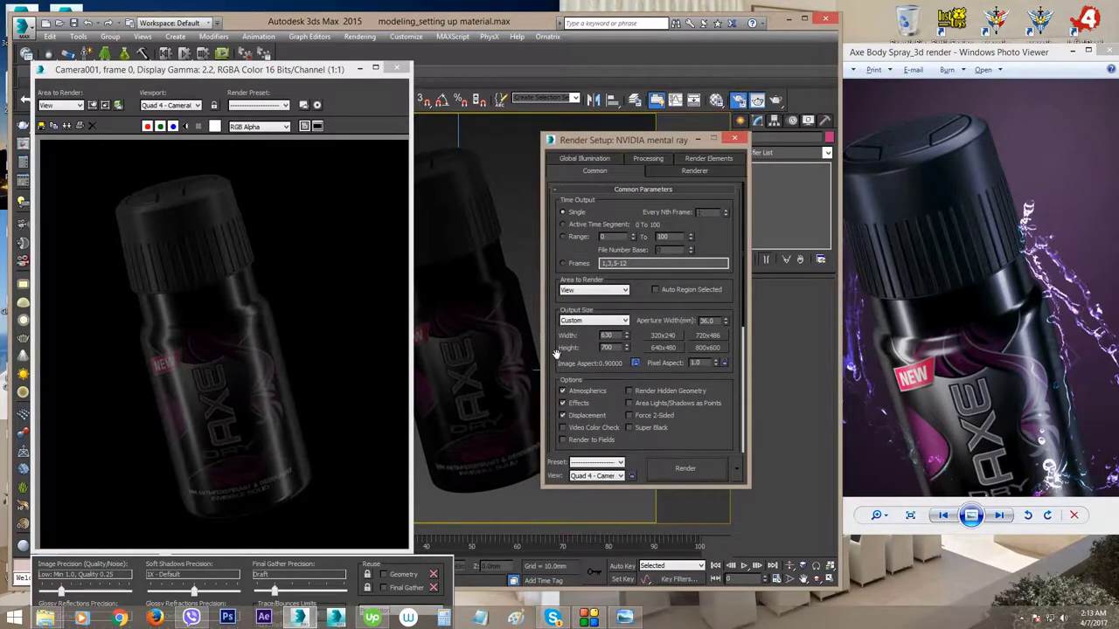
{"action": "scroll", "coordinate": [556, 350], "scroll_direction": "down", "scroll_amount": 2}
{"action": "double_click", "coordinate": [609, 329]}
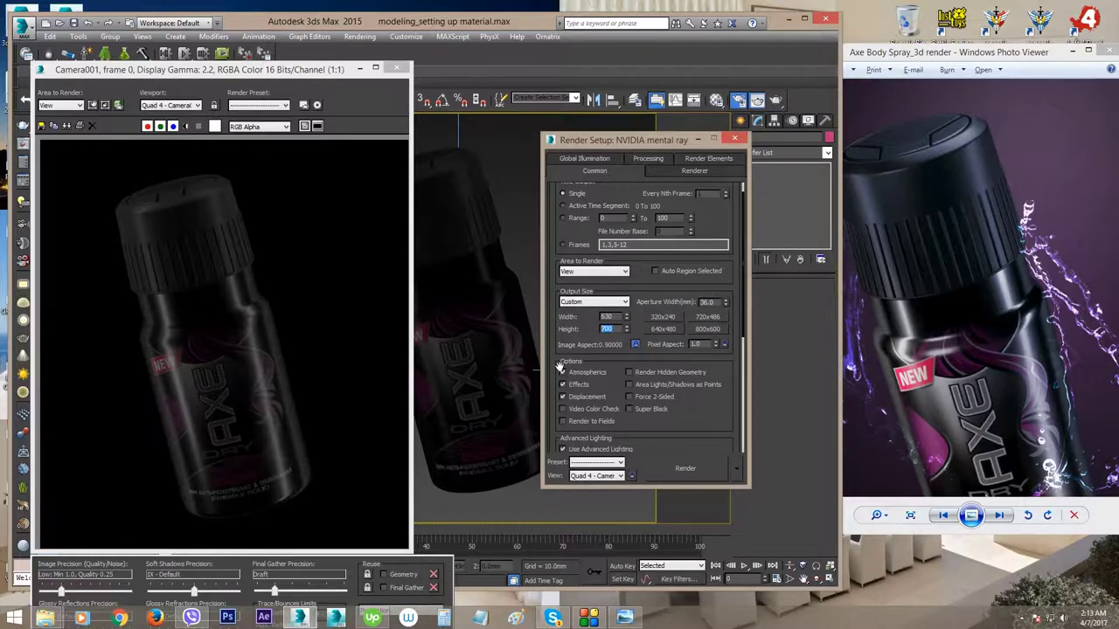
{"action": "type", "text": "19"}
{"action": "key", "text": "Return"}
{"action": "left_click", "coordinate": [615, 329]}
{"action": "key", "text": "BackSpace"}
{"action": "key", "text": "BackSpace"}
{"action": "key", "text": "BackSpace"}
{"action": "key", "text": "BackSpace"}
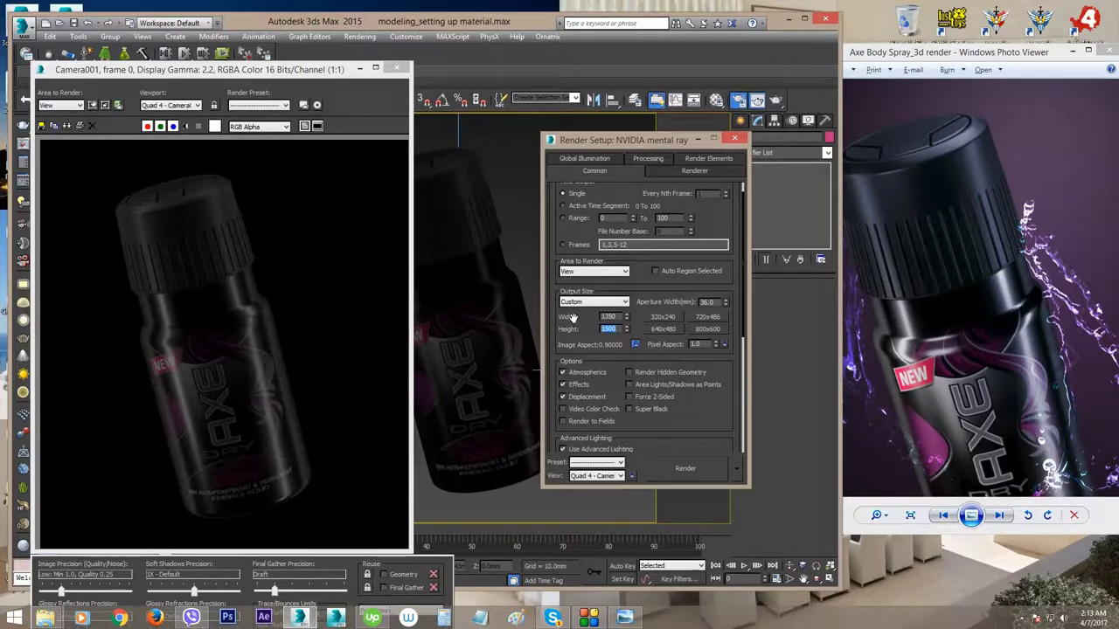
{"action": "type", "text": "100"}
{"action": "key", "text": "Return"}
{"action": "type", "text": "10"}
{"action": "key", "text": "Tab"}
{"action": "left_click_drag", "start_coordinate": [655, 141], "coordinate": [643, 103]}
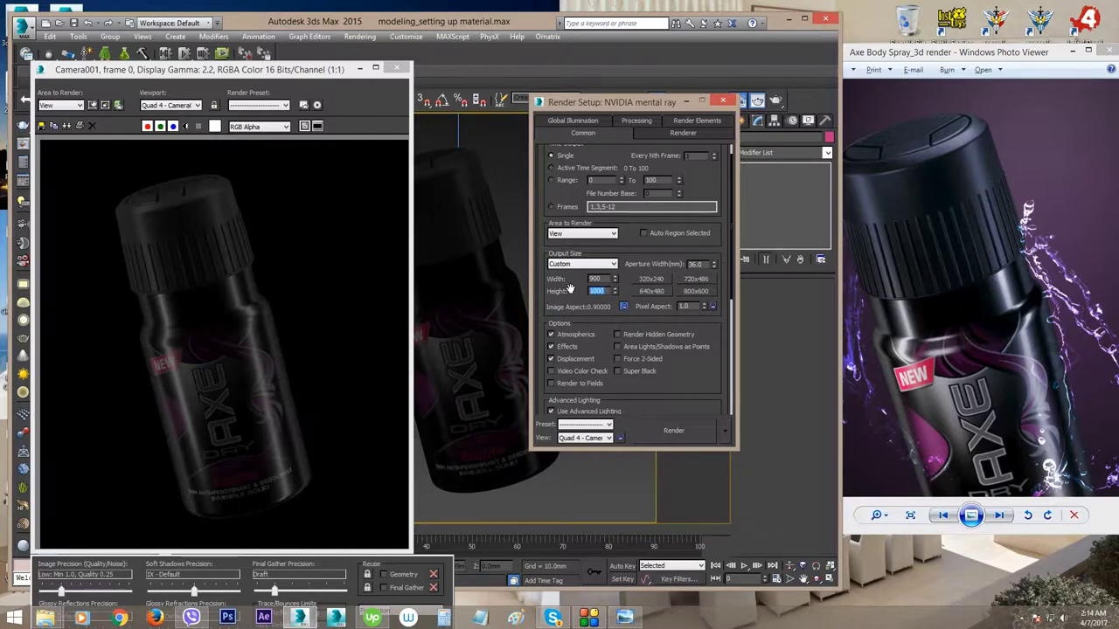
{"action": "type", "text": "15000"}
{"action": "key", "text": "Return"}
{"action": "left_click_drag", "start_coordinate": [166, 73], "coordinate": [206, 55]}
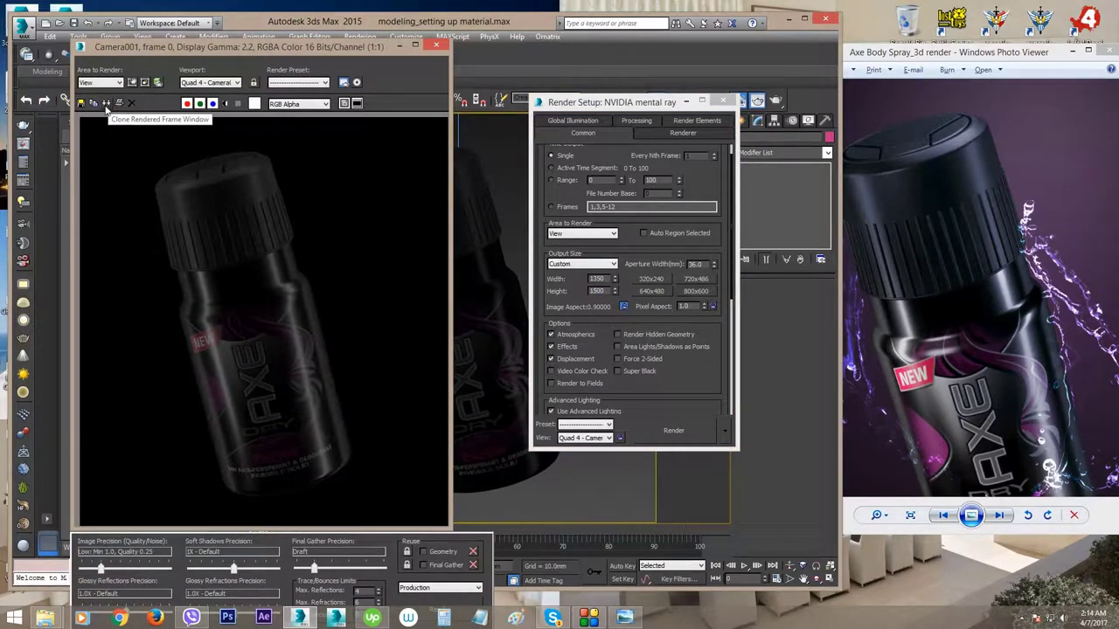
- Clone the previous render, move the copy aside, and render Camera001 at 1350×1500
{"action": "left_click", "coordinate": [106, 107]}
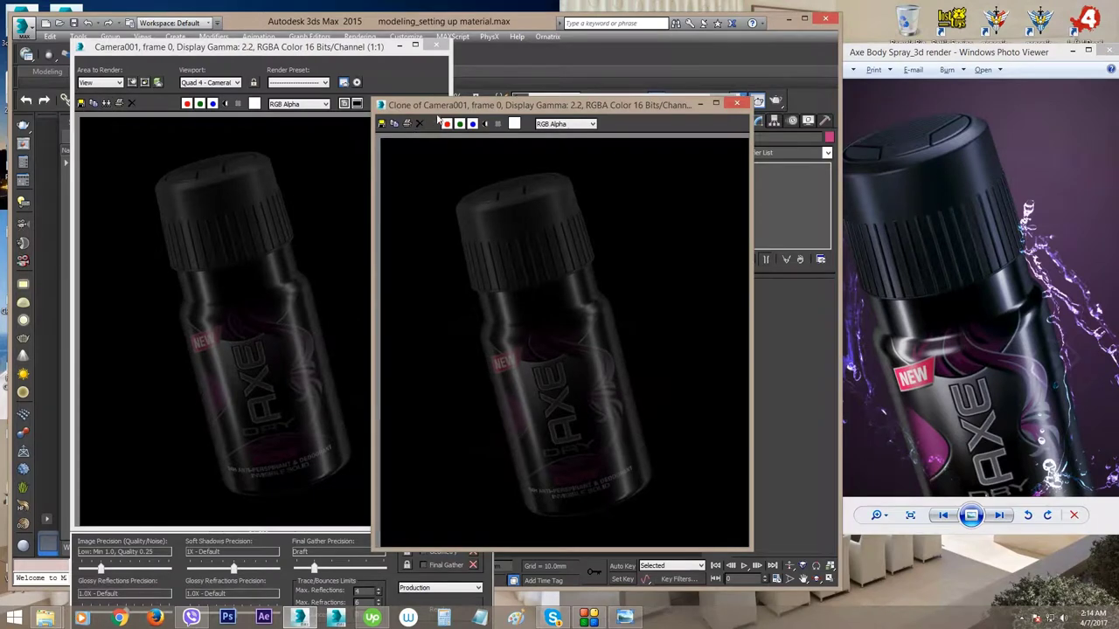
{"action": "mouse_move", "coordinate": [435, 111]}
{"action": "left_mouse_down"}
{"action": "mouse_move", "coordinate": [767, 218]}
{"action": "mouse_move", "coordinate": [794, 147]}
{"action": "left_mouse_up"}
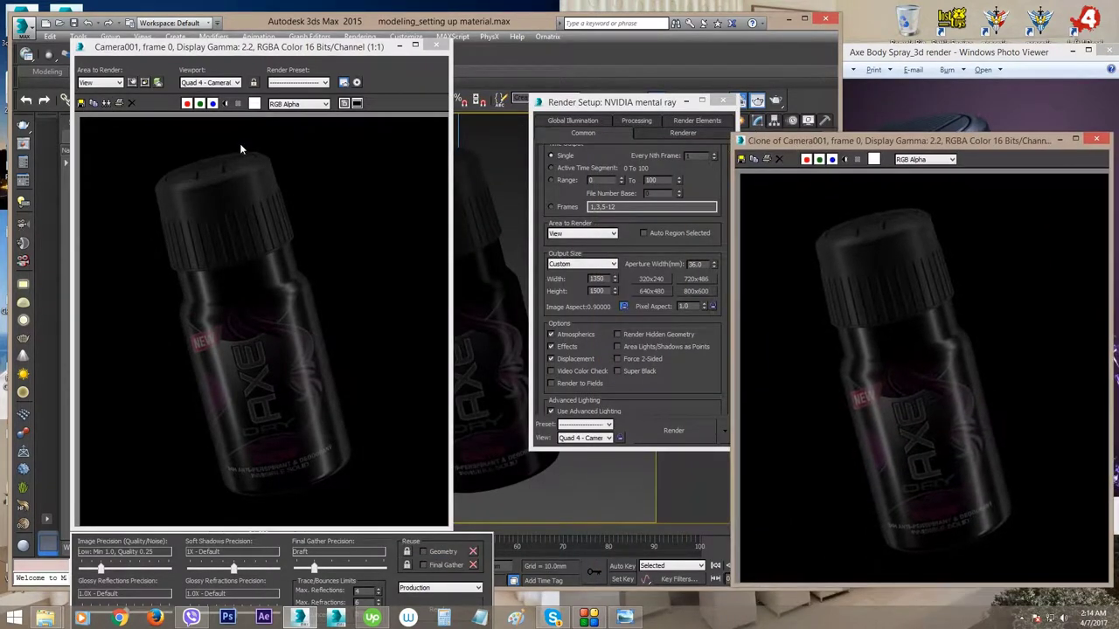
{"action": "left_click_drag", "start_coordinate": [665, 431], "coordinate": [629, 418]}
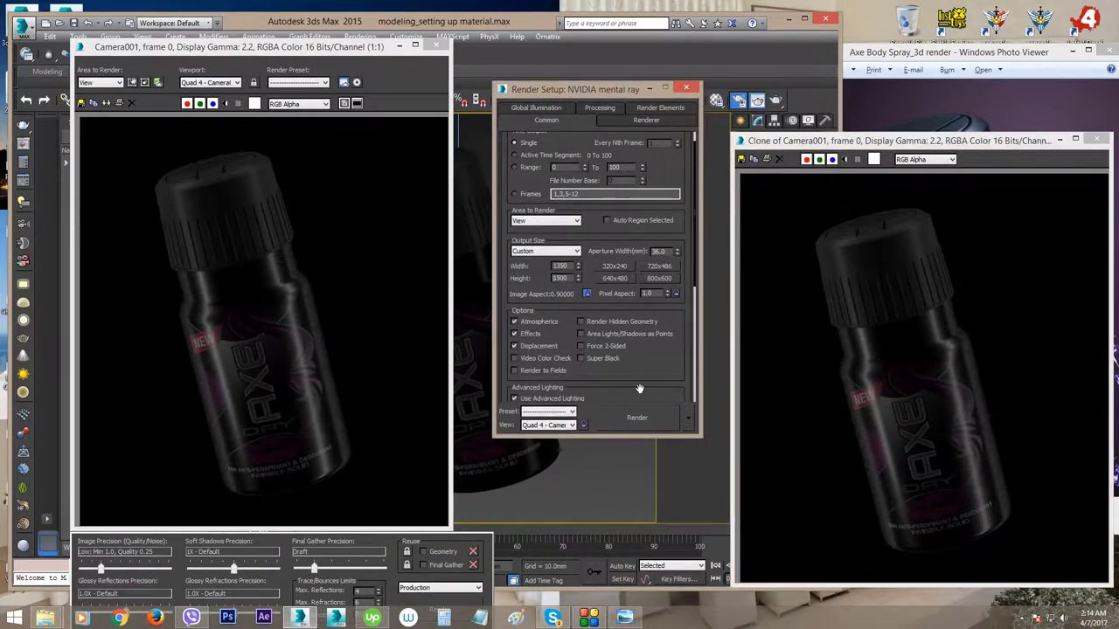
{"action": "left_click", "coordinate": [630, 419]}
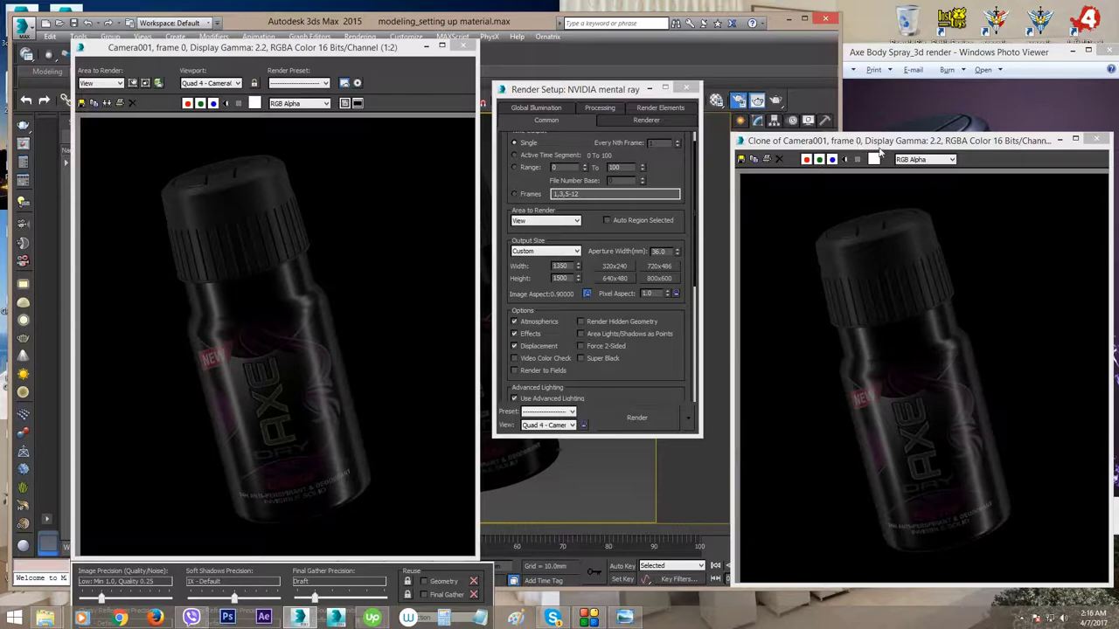
{"action": "left_click_drag", "start_coordinate": [885, 149], "coordinate": [612, 103]}
{"action": "left_click", "coordinate": [262, 372]}
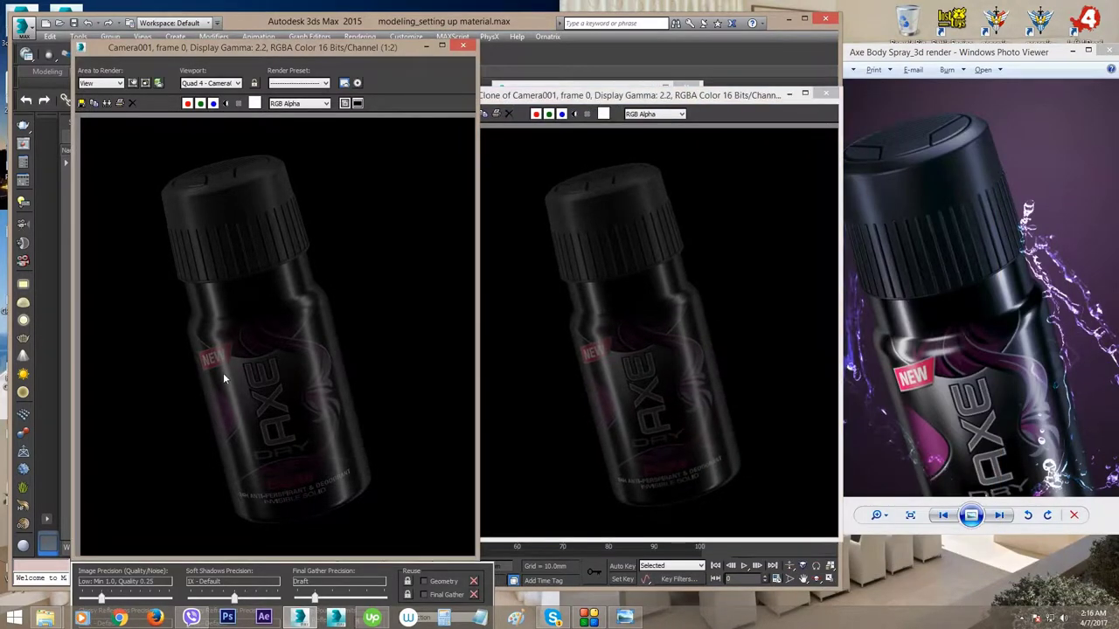
{"action": "scroll", "coordinate": [223, 373], "scroll_direction": "up", "scroll_amount": 1}
{"action": "middle_click_drag", "start_coordinate": [200, 444], "coordinate": [225, 327]}
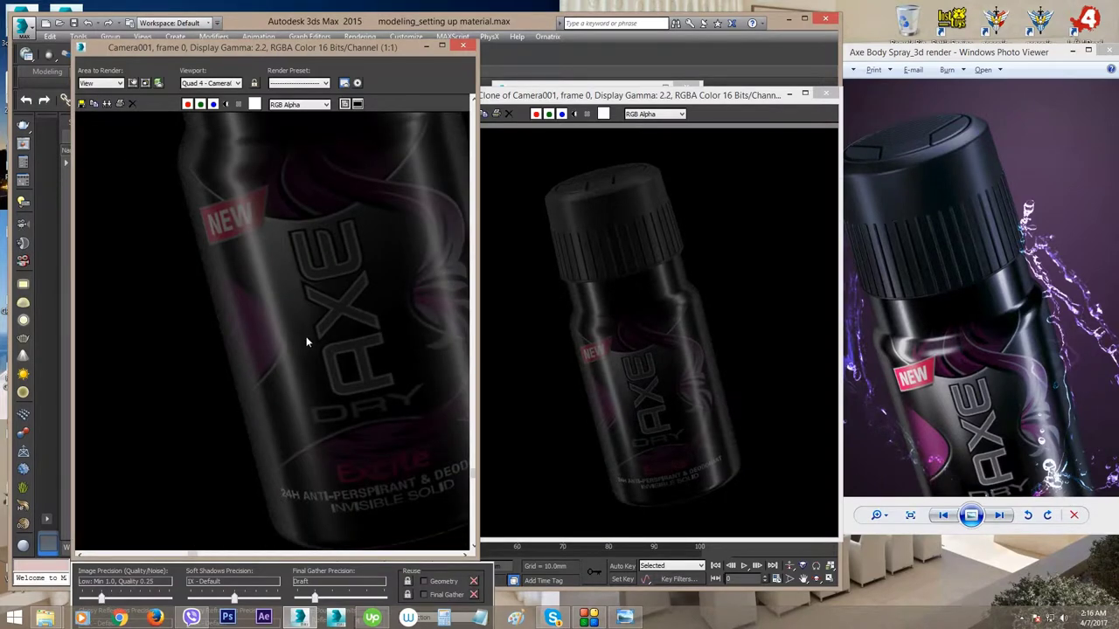
{"action": "scroll", "coordinate": [227, 371], "scroll_direction": "up", "scroll_amount": 1}
{"action": "scroll", "coordinate": [227, 371], "scroll_direction": "down", "scroll_amount": 1}
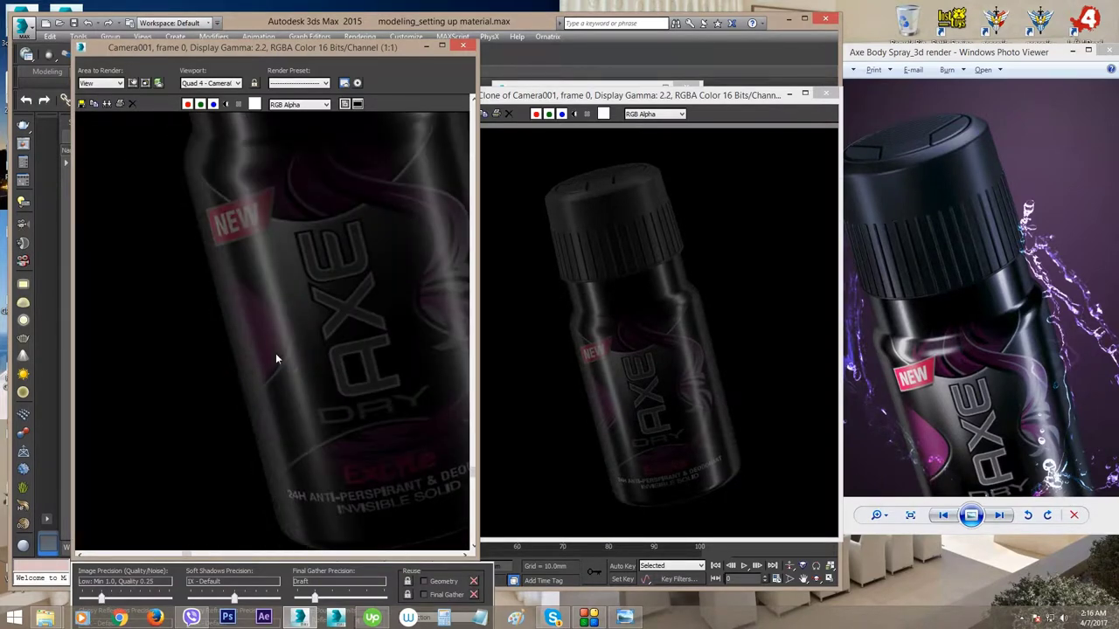
{"action": "middle_click_drag", "start_coordinate": [247, 439], "coordinate": [311, 331]}
{"action": "scroll", "coordinate": [311, 330], "scroll_direction": "down", "scroll_amount": 1}
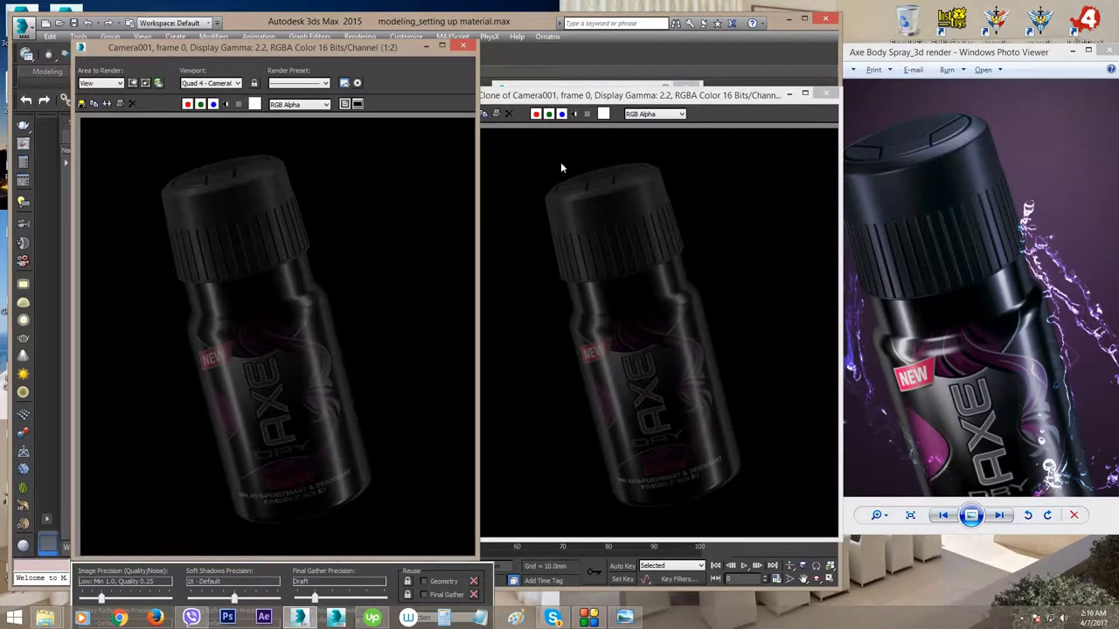
{"action": "left_click_drag", "start_coordinate": [573, 100], "coordinate": [869, 117]}
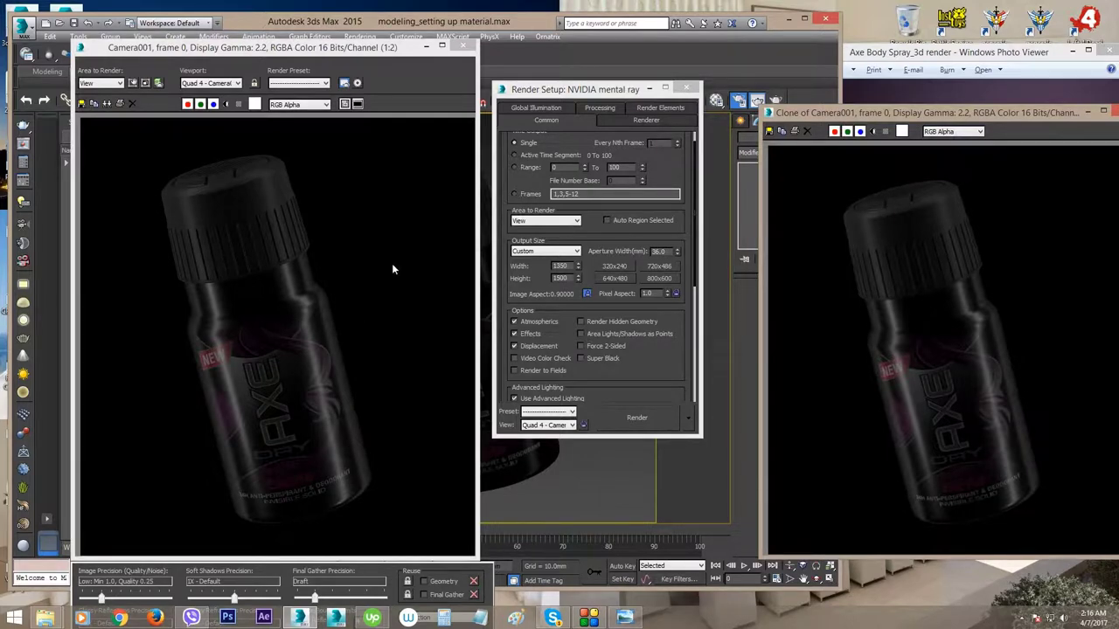
{"action": "left_click_drag", "start_coordinate": [365, 52], "coordinate": [354, 33]}
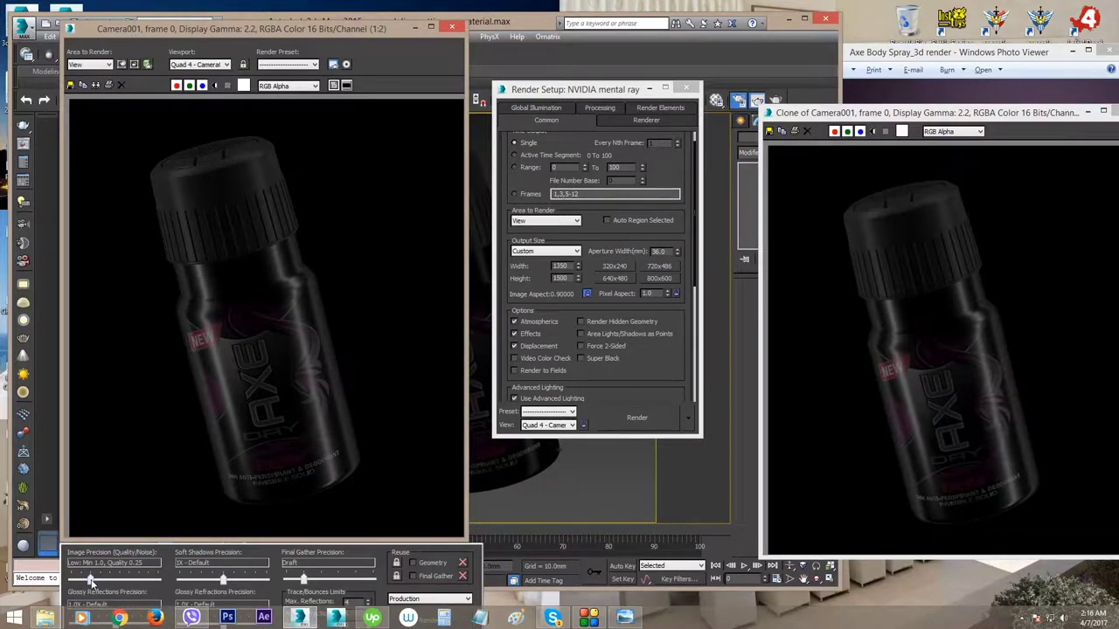
- Raise Image Precision to Medium (Min 1.0, Quality 1.0) and replace the old clone with a fresh one
{"action": "mouse_move", "coordinate": [91, 584]}
{"action": "left_mouse_down"}
{"action": "mouse_move", "coordinate": [110, 584]}
{"action": "mouse_move", "coordinate": [90, 584]}
{"action": "left_mouse_up"}
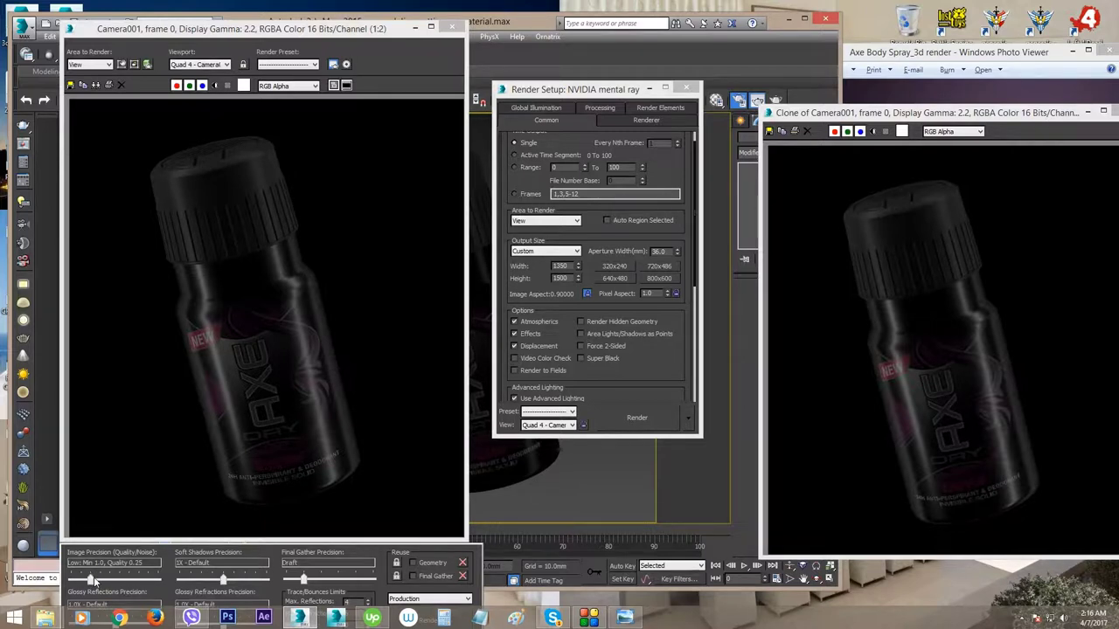
{"action": "left_click_drag", "start_coordinate": [94, 581], "coordinate": [111, 584]}
{"action": "left_click_drag", "start_coordinate": [1090, 116], "coordinate": [812, 160]}
{"action": "left_click", "coordinate": [812, 157]}
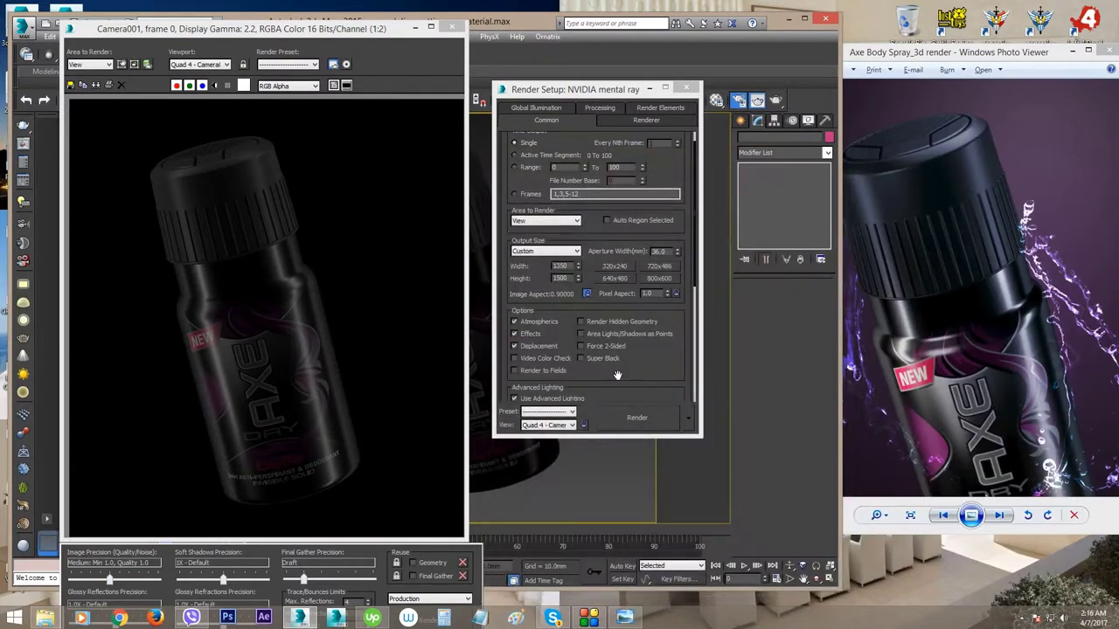
{"action": "left_click", "coordinate": [95, 85]}
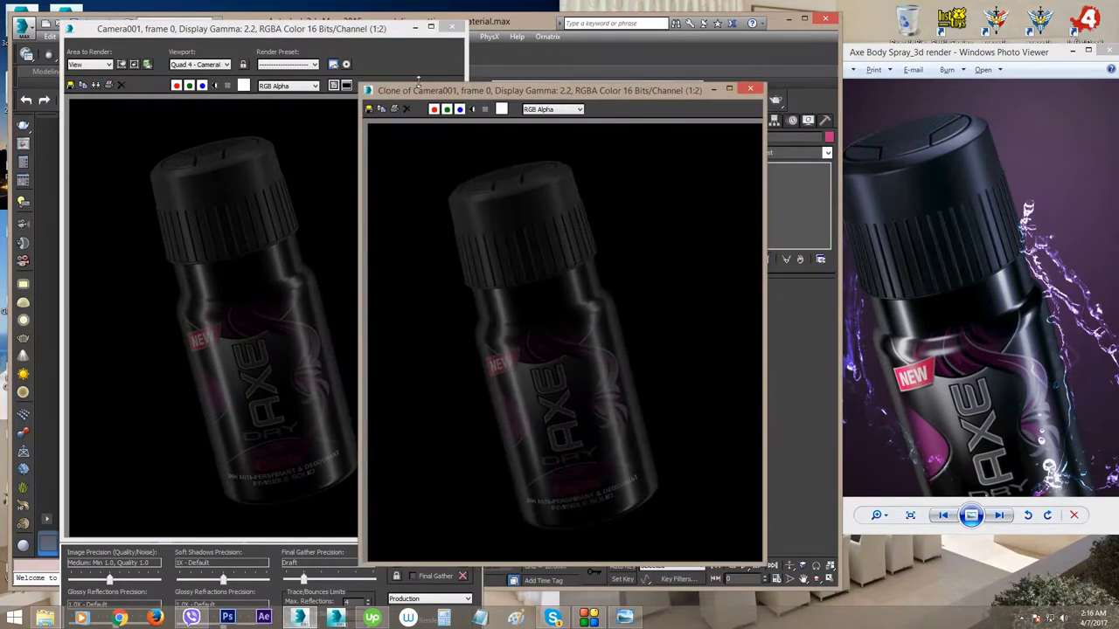
{"action": "mouse_move", "coordinate": [432, 95]}
{"action": "left_mouse_down"}
{"action": "mouse_move", "coordinate": [701, 114]}
{"action": "mouse_move", "coordinate": [796, 97]}
{"action": "left_mouse_up"}
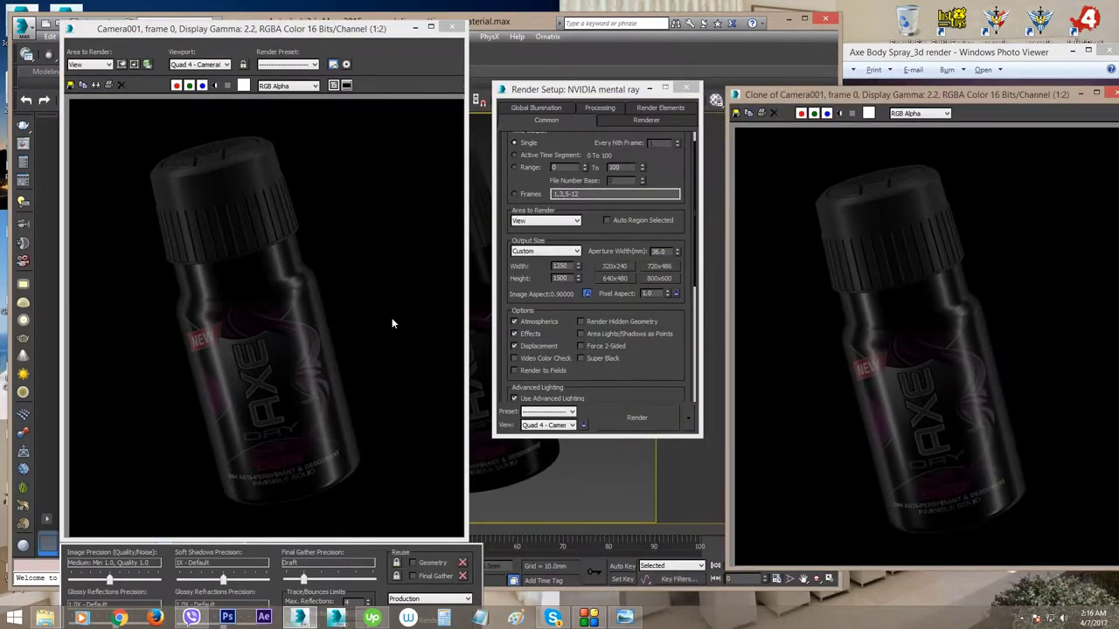
{"action": "left_click_drag", "start_coordinate": [617, 93], "coordinate": [586, 152]}
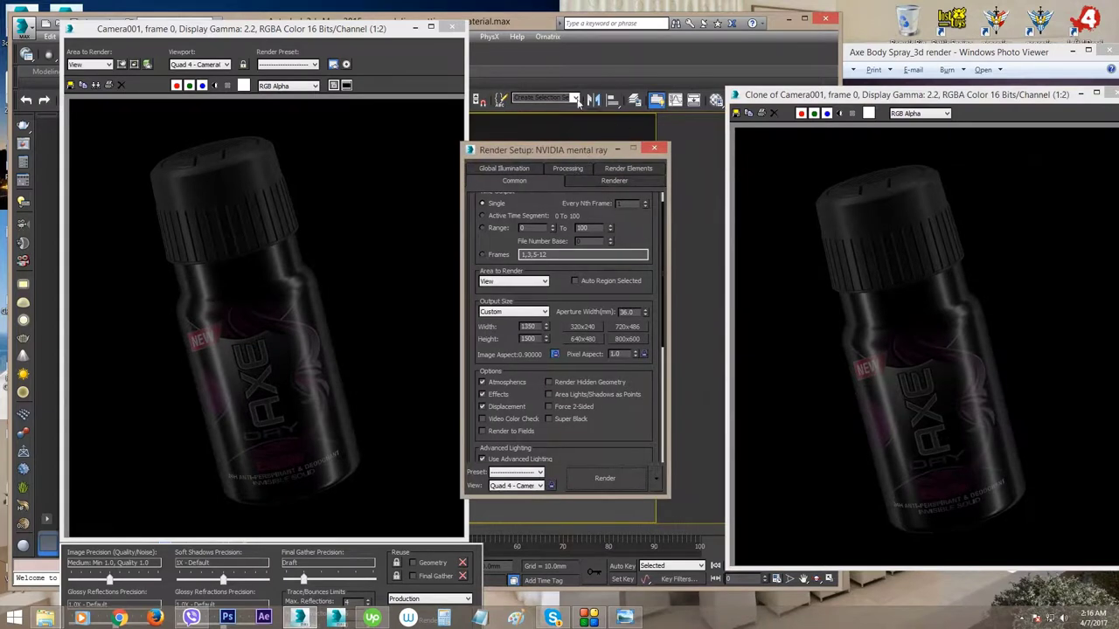
- Render Camera001 at Medium precision, moving and shortening the Rendering progress window
{"action": "left_click", "coordinate": [594, 478]}
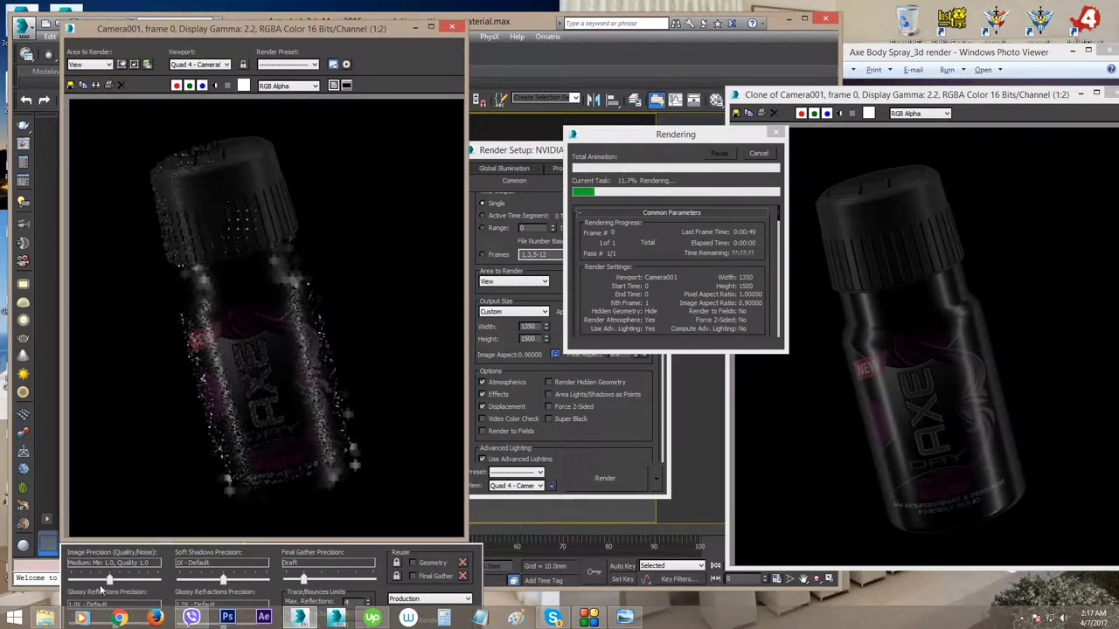
{"action": "left_click", "coordinate": [691, 274]}
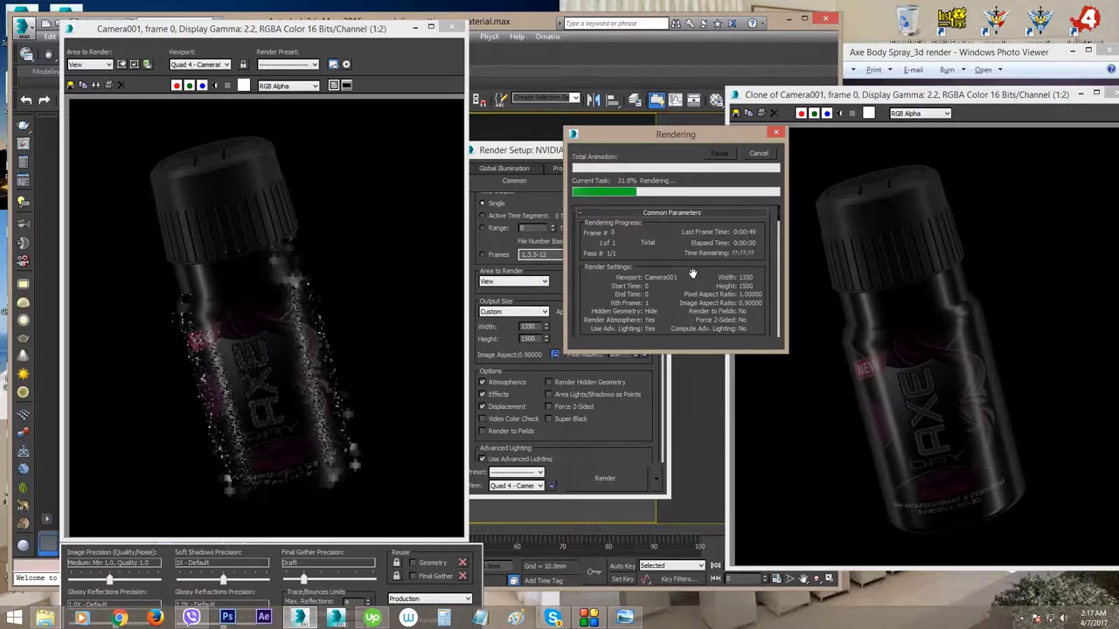
{"action": "left_click", "coordinate": [217, 374]}
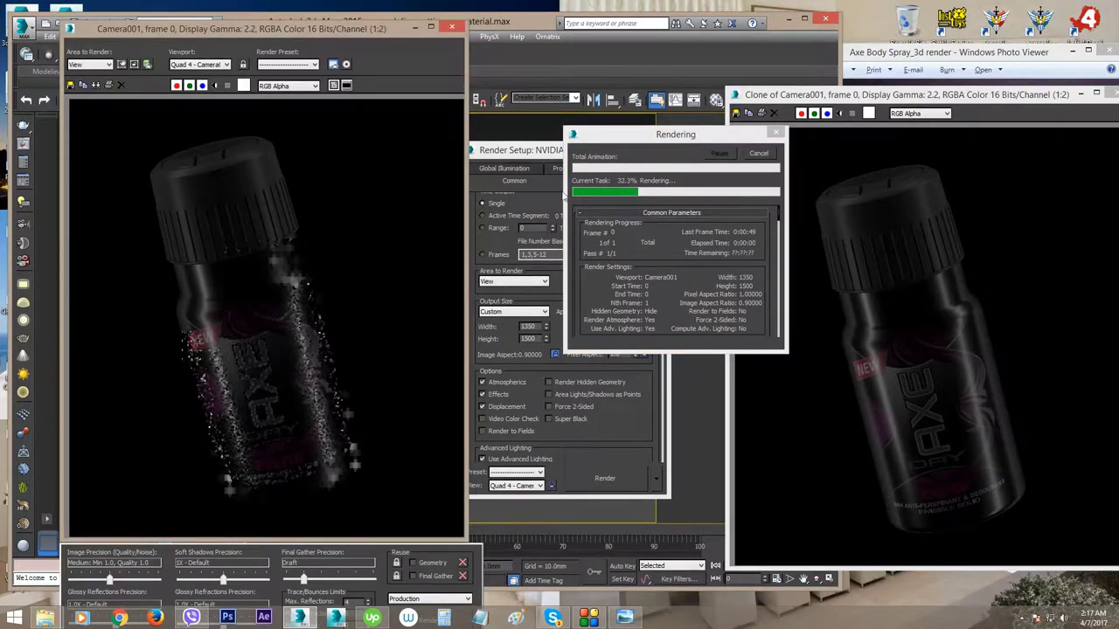
{"action": "left_click_drag", "start_coordinate": [673, 135], "coordinate": [607, 115]}
{"action": "mouse_move", "coordinate": [601, 331]}
{"action": "left_mouse_down"}
{"action": "mouse_move", "coordinate": [594, 312]}
{"action": "mouse_move", "coordinate": [592, 337]}
{"action": "left_mouse_up"}
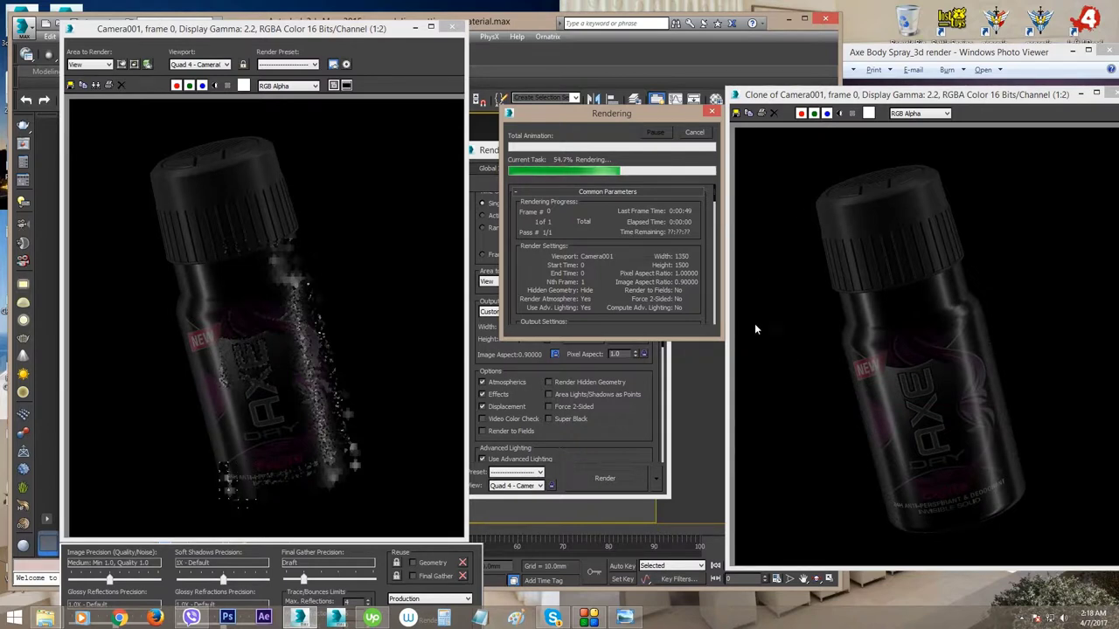
- Cancel the render and zoom into the earlier copy placed beside the new render
{"action": "left_click", "coordinate": [695, 134]}
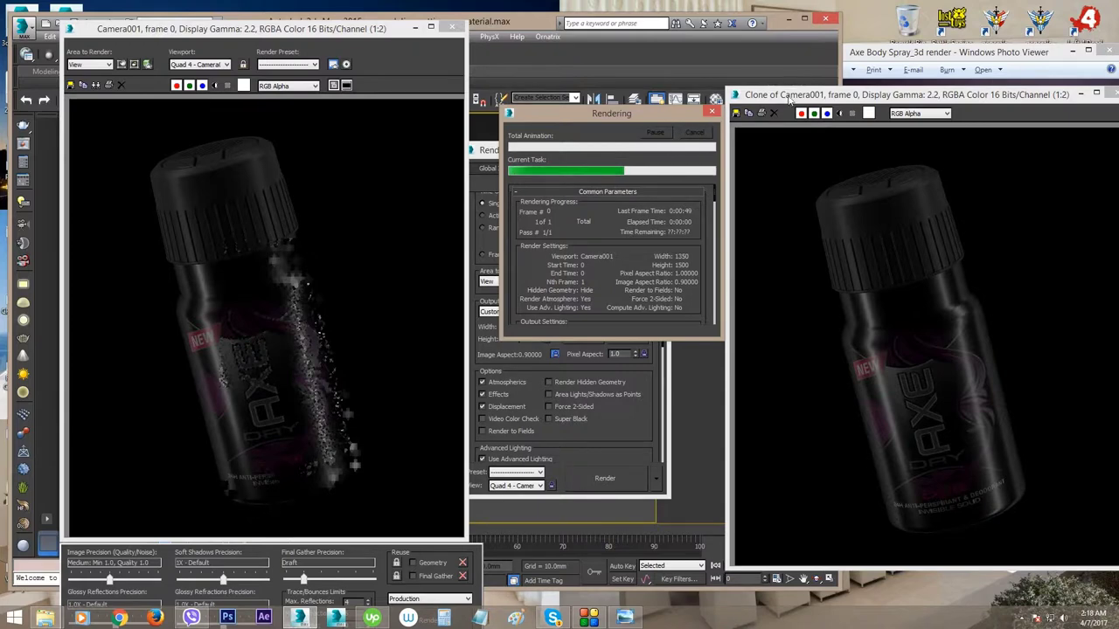
{"action": "left_click_drag", "start_coordinate": [790, 95], "coordinate": [563, 69]}
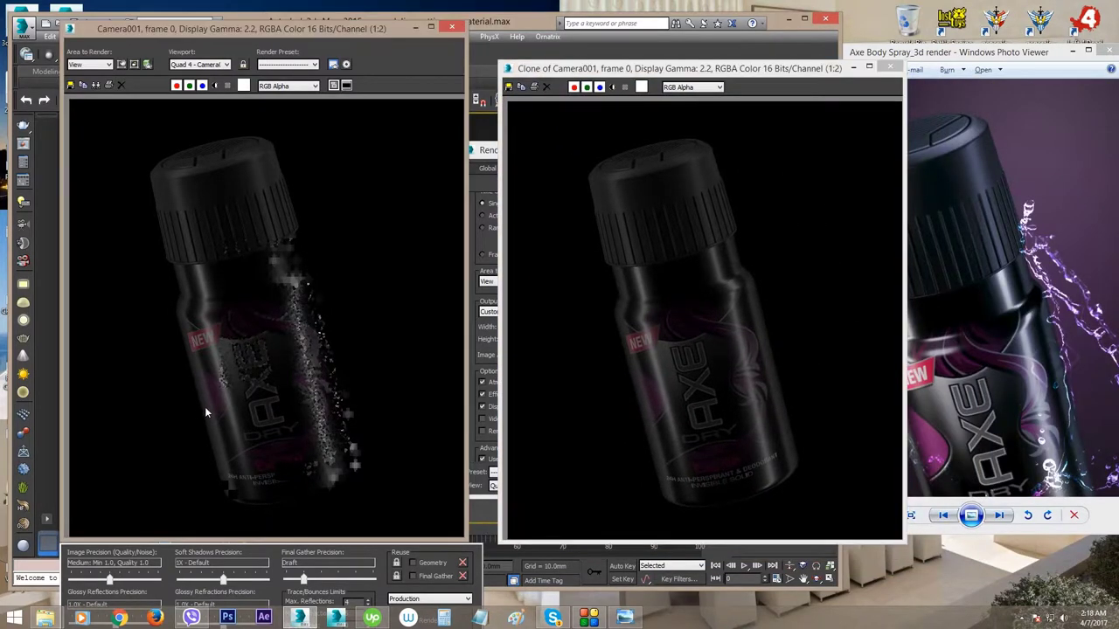
{"action": "scroll", "coordinate": [203, 409], "scroll_direction": "up", "scroll_amount": 1}
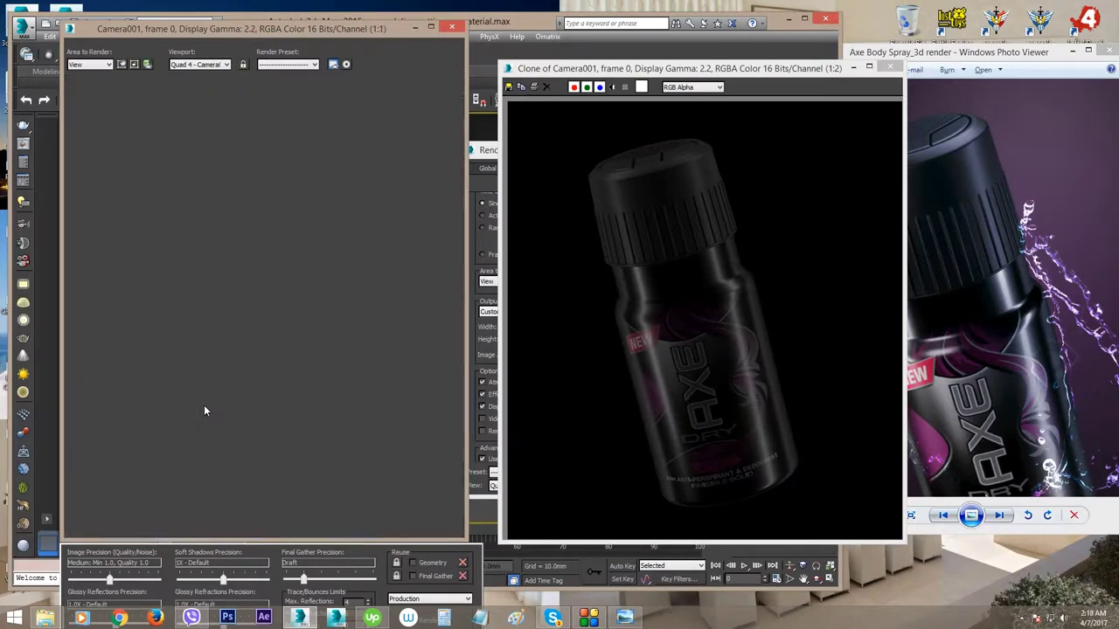
{"action": "scroll", "coordinate": [234, 394], "scroll_direction": "up", "scroll_amount": 1}
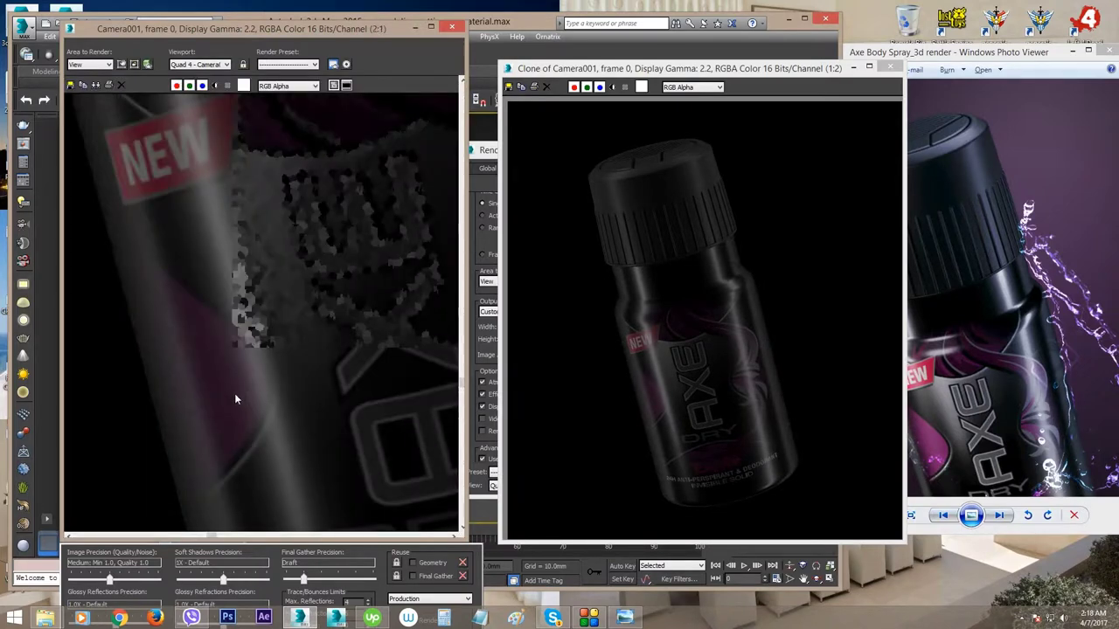
{"action": "scroll", "coordinate": [664, 378], "scroll_direction": "up", "scroll_amount": 2}
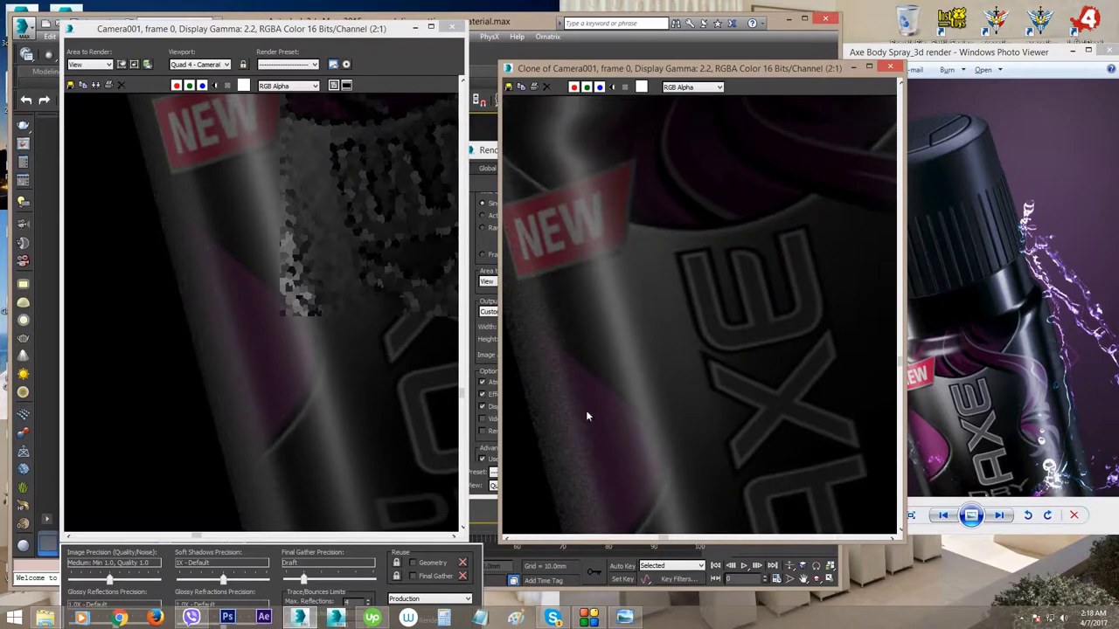
{"action": "scroll", "coordinate": [612, 356], "scroll_direction": "down", "scroll_amount": 1}
{"action": "scroll", "coordinate": [611, 358], "scroll_direction": "up", "scroll_amount": 1}
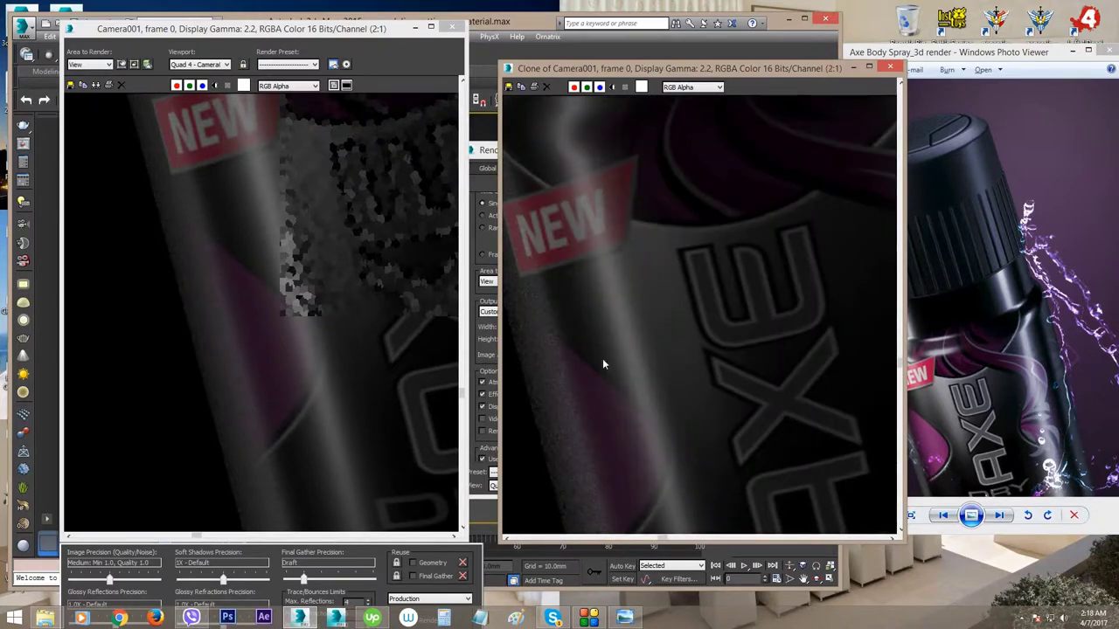
- Pan both renders to the NEW label to compare, then close the copy and Render Setup
{"action": "middle_click_drag", "start_coordinate": [616, 353], "coordinate": [587, 360]}
{"action": "middle_click_drag", "start_coordinate": [212, 391], "coordinate": [216, 365]}
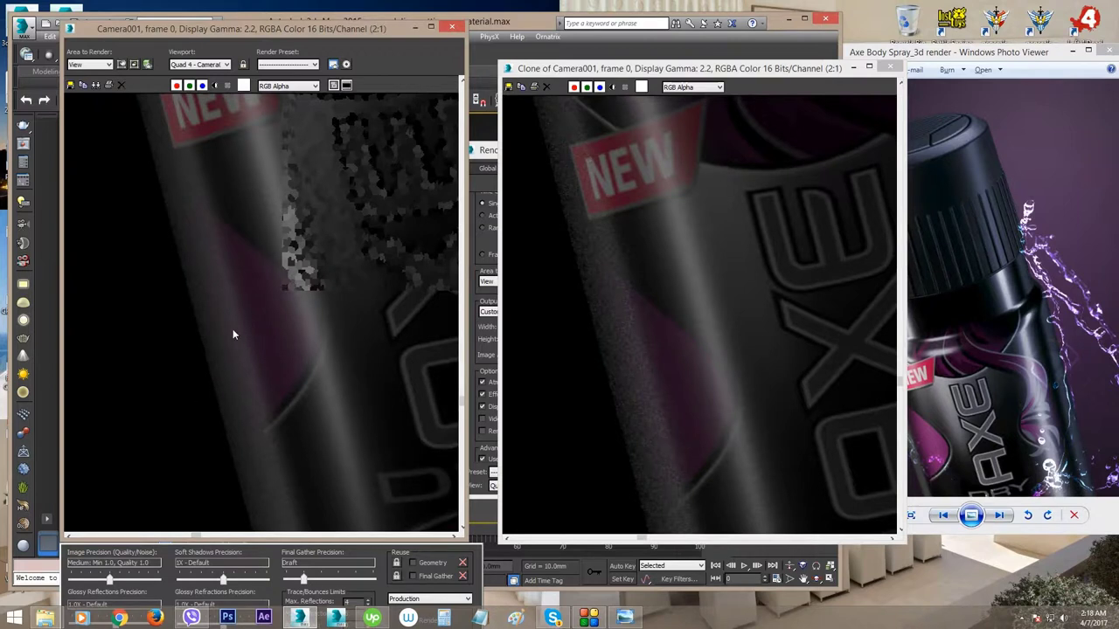
{"action": "scroll", "coordinate": [246, 374], "scroll_direction": "down", "scroll_amount": 2}
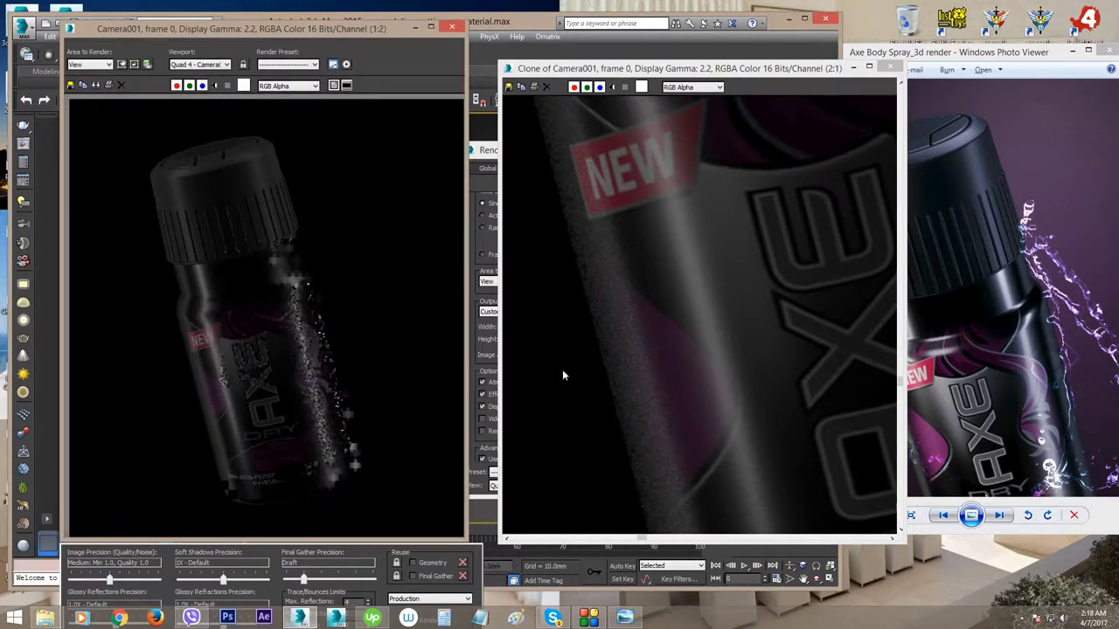
{"action": "scroll", "coordinate": [628, 343], "scroll_direction": "down", "scroll_amount": 2}
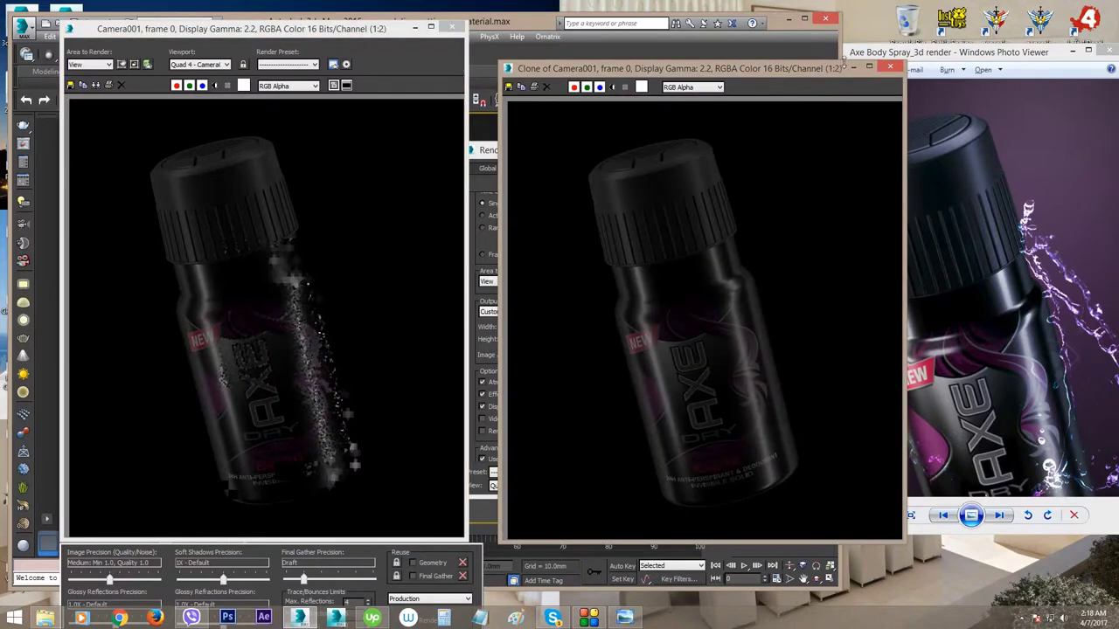
{"action": "left_click", "coordinate": [891, 67]}
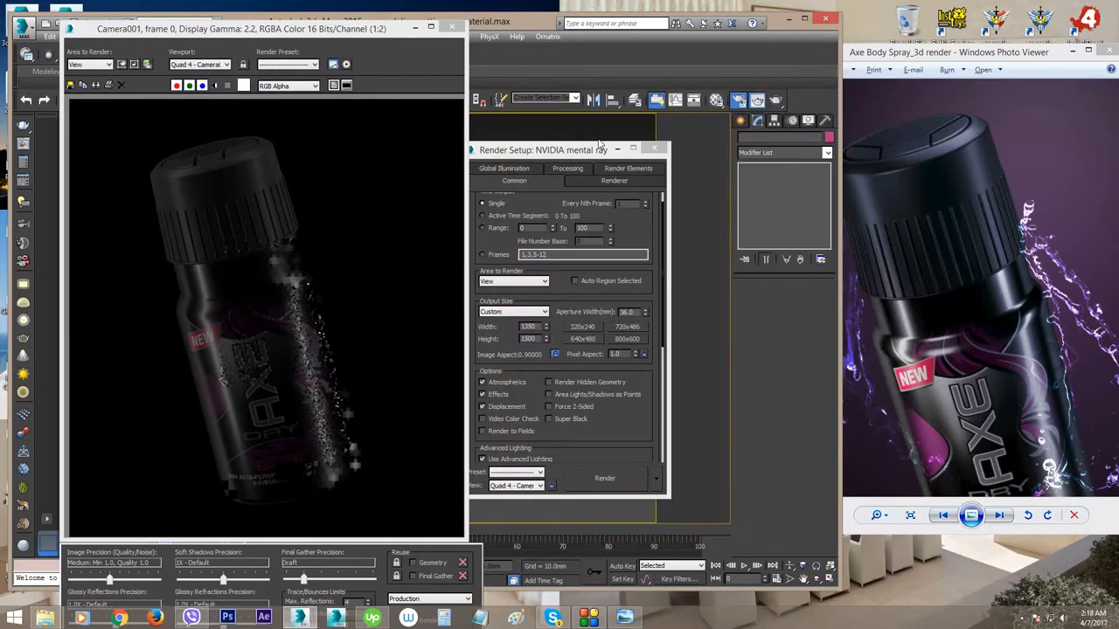
{"action": "left_click", "coordinate": [655, 147]}
- Close the frame window, switch to Perspective, and set the right light's shadow samples to 64
{"action": "left_click", "coordinate": [451, 27]}
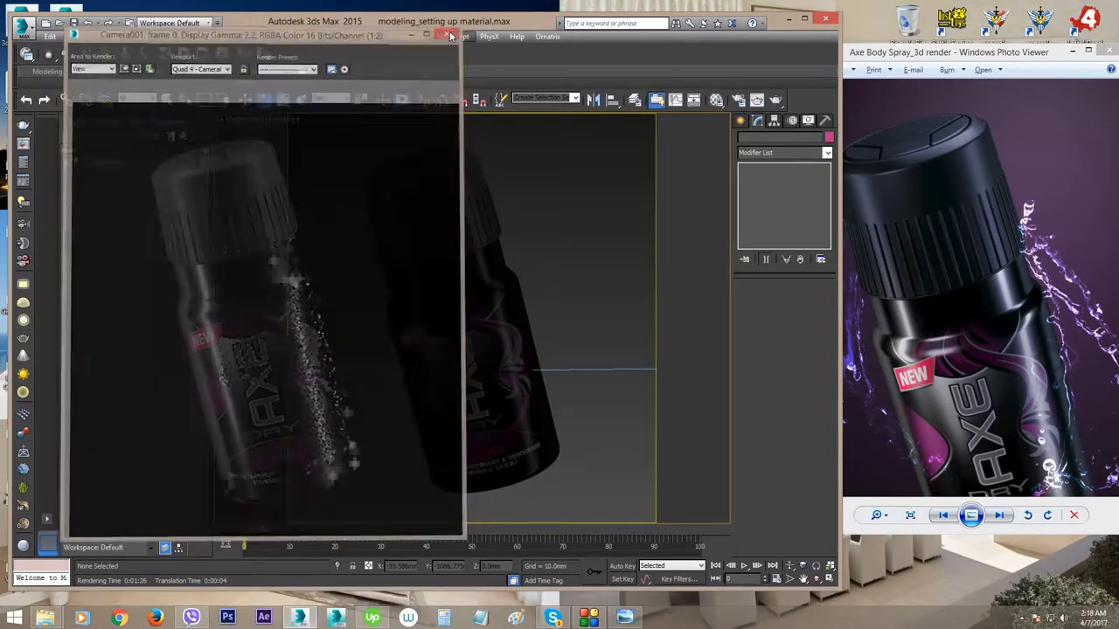
{"action": "key", "text": "p"}
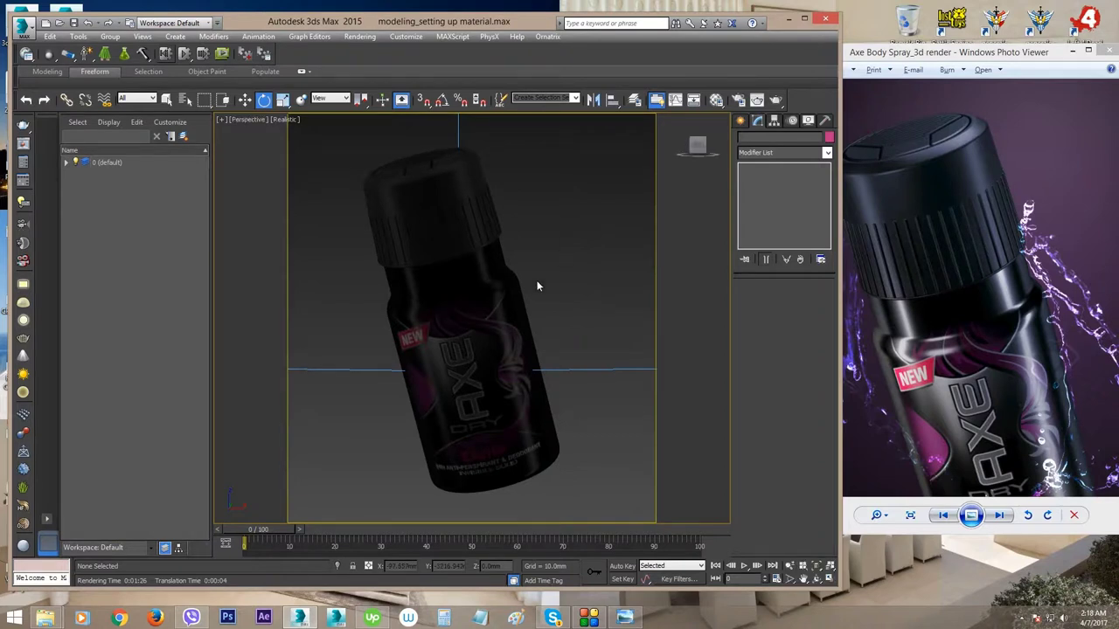
{"action": "scroll", "coordinate": [536, 287], "scroll_direction": "down", "scroll_amount": 8}
{"action": "middle_click_drag", "start_coordinate": [468, 315], "coordinate": [501, 340], "text": "alt"}
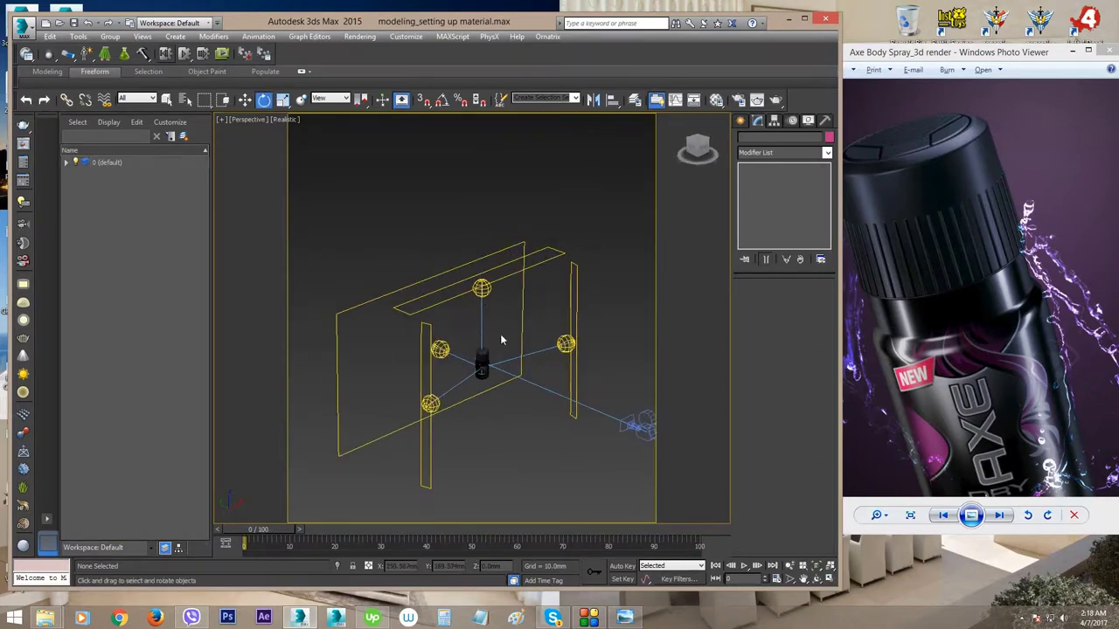
{"action": "left_click", "coordinate": [566, 344]}
{"action": "scroll", "coordinate": [741, 367], "scroll_direction": "up", "scroll_amount": 2}
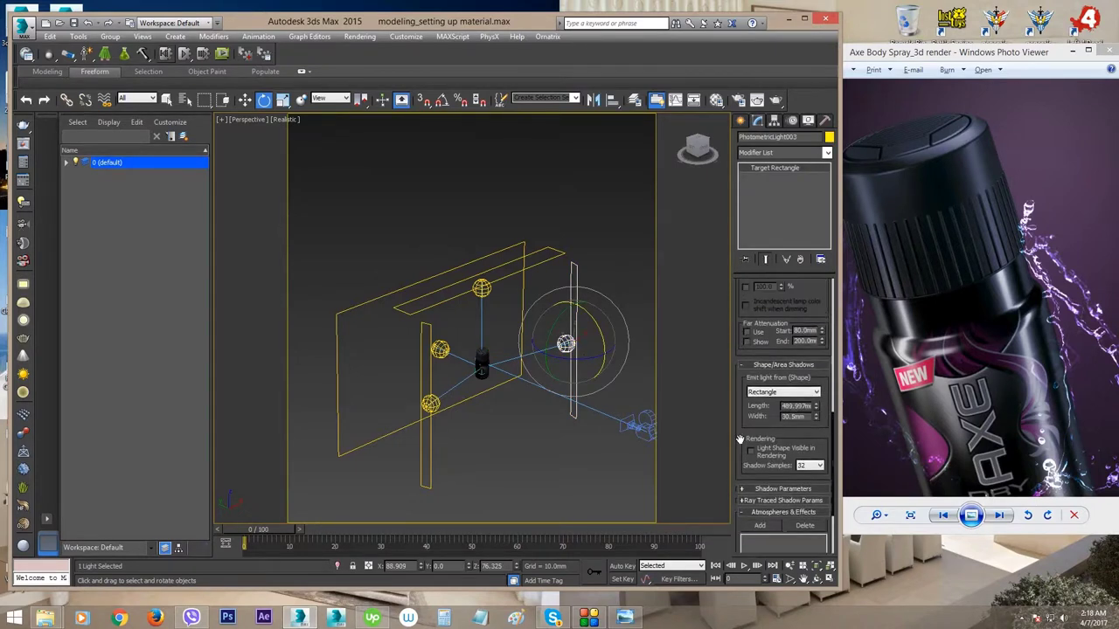
{"action": "scroll", "coordinate": [748, 420], "scroll_direction": "down", "scroll_amount": 2}
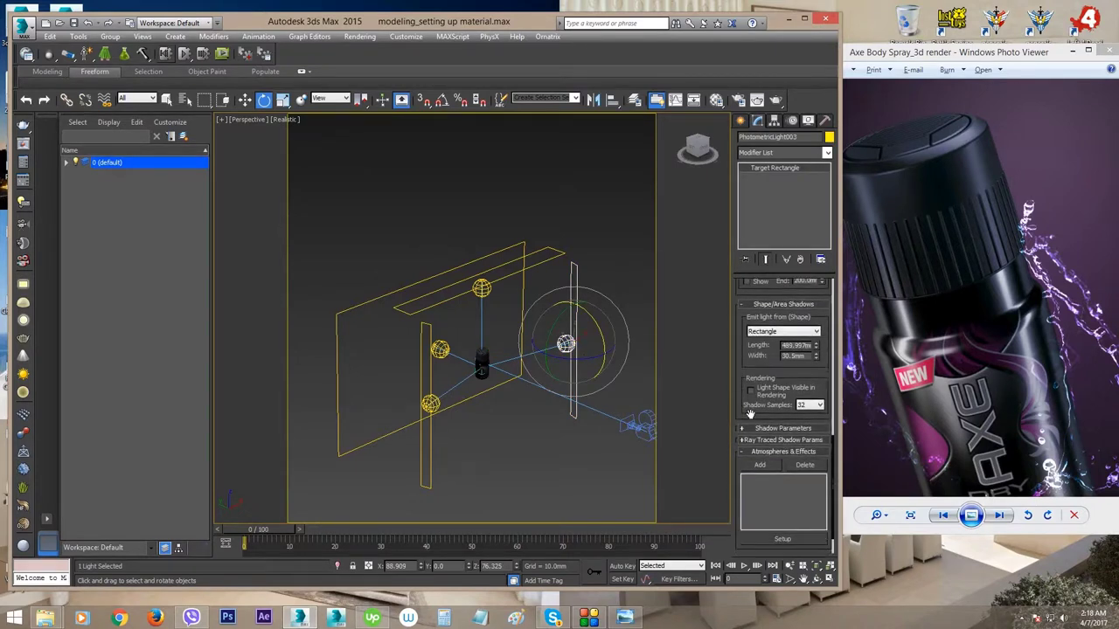
{"action": "left_click", "coordinate": [808, 407]}
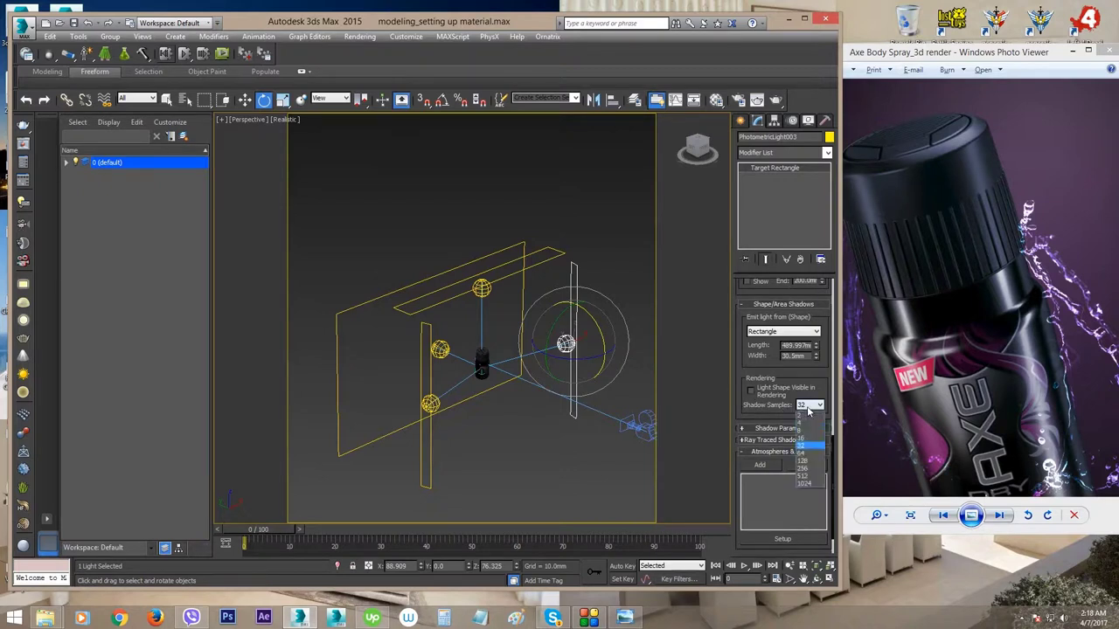
{"action": "left_click", "coordinate": [800, 452]}
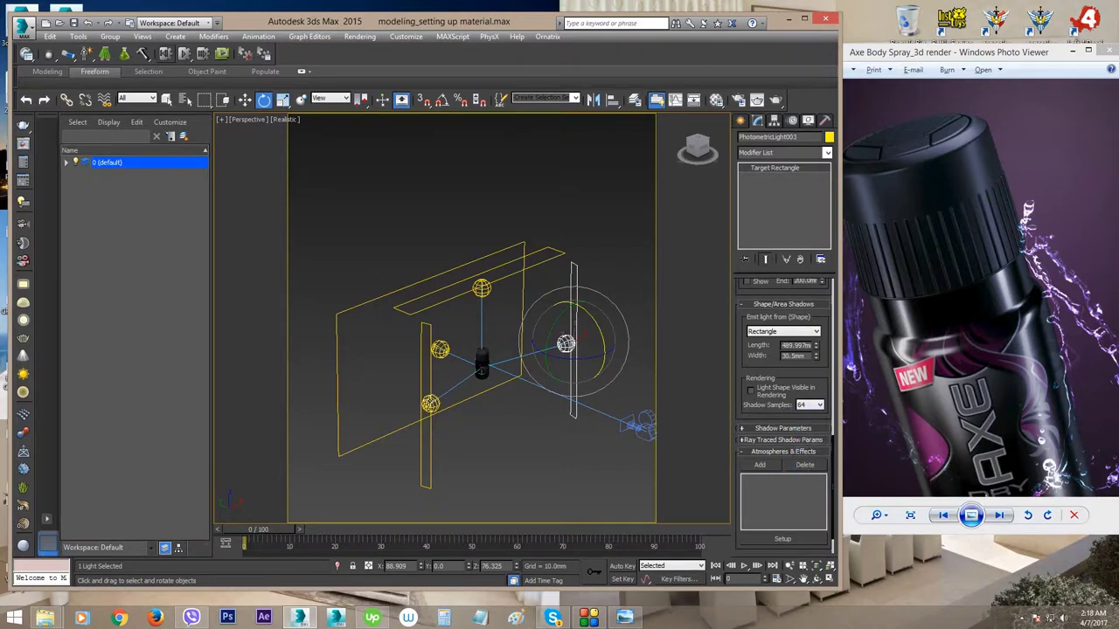
- Set shadow samples to 64 on the lower-left, top and fourth lights, then deselect
{"action": "left_click", "coordinate": [430, 403]}
{"action": "left_click", "coordinate": [807, 406]}
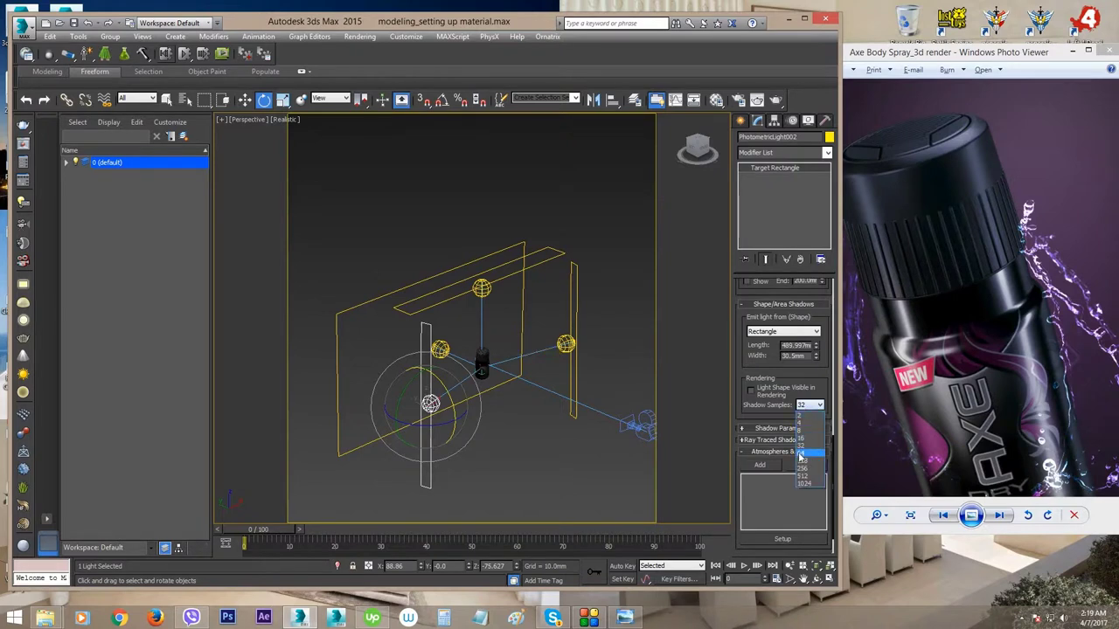
{"action": "left_click", "coordinate": [801, 453]}
{"action": "left_click", "coordinate": [482, 289]}
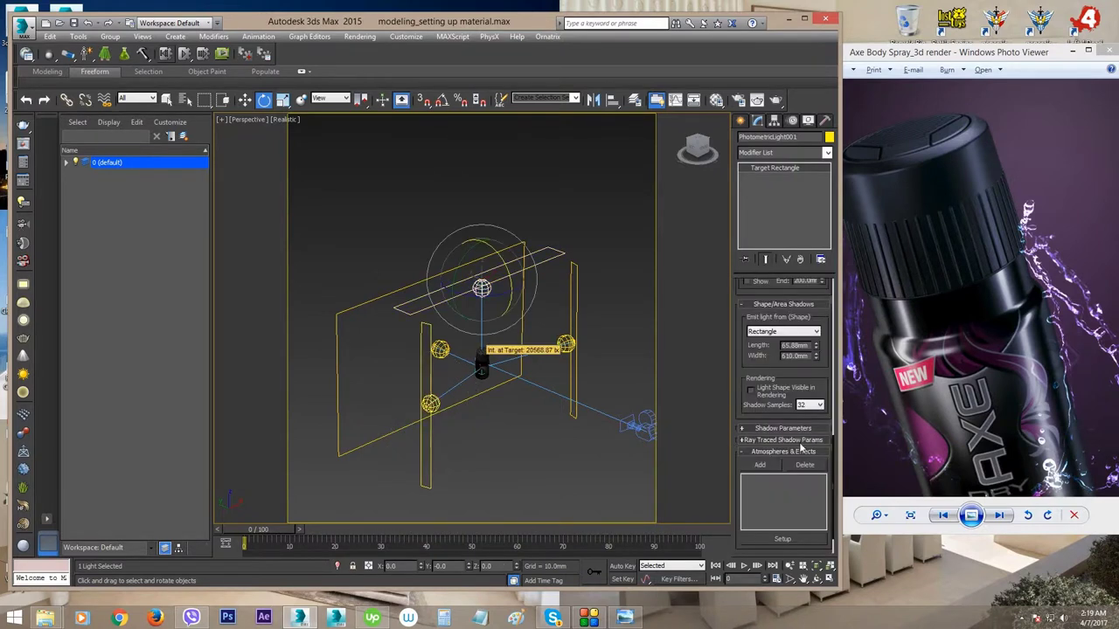
{"action": "left_click", "coordinate": [808, 404]}
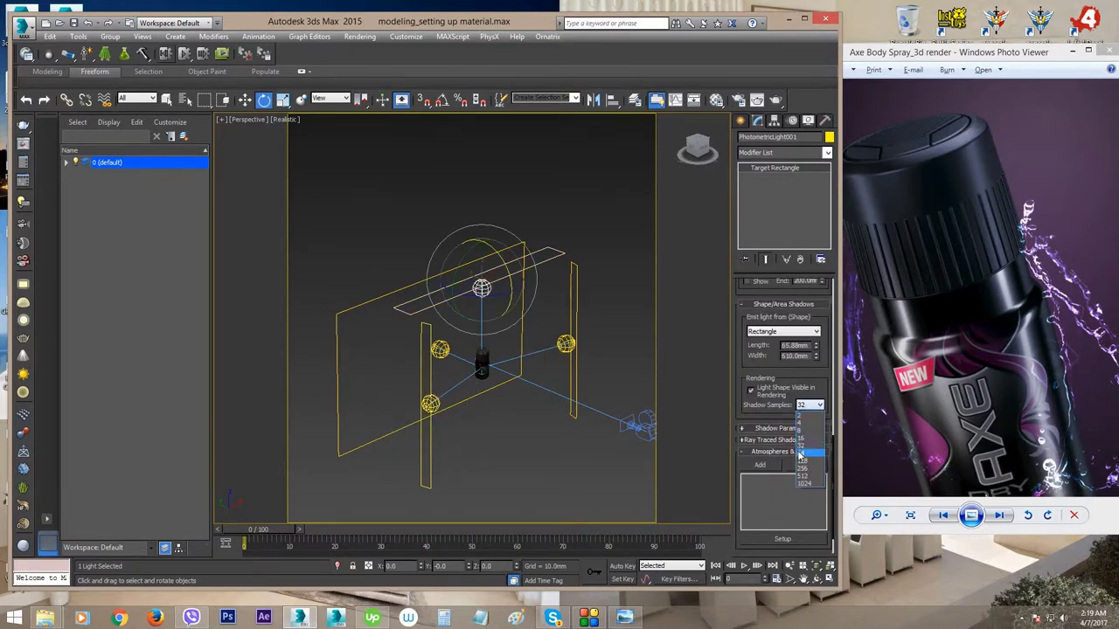
{"action": "left_click", "coordinate": [802, 454]}
{"action": "left_click", "coordinate": [439, 346]}
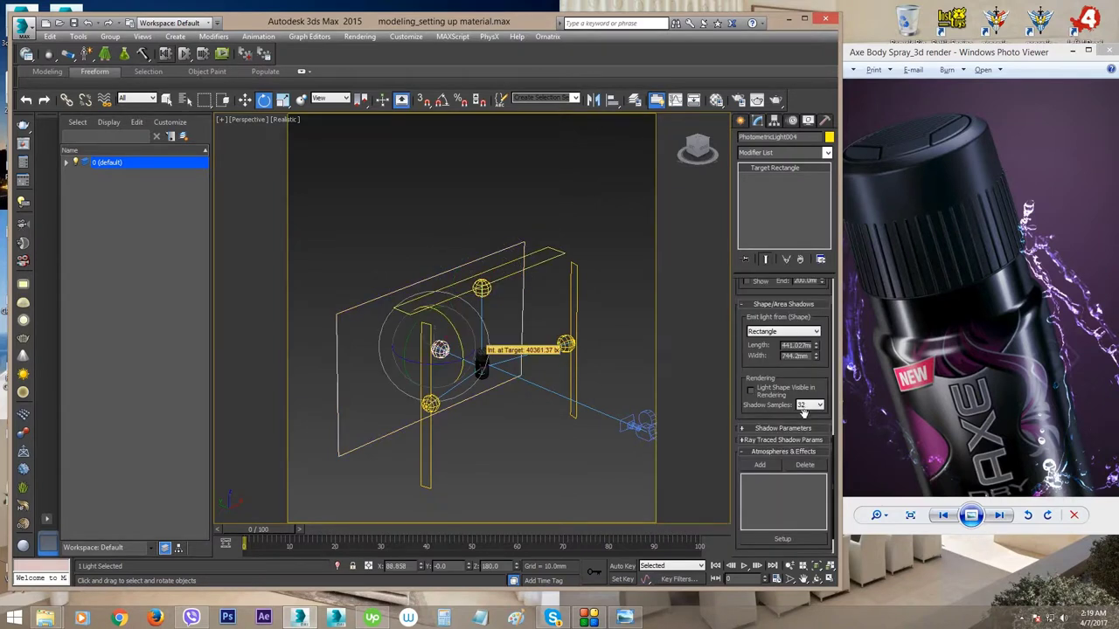
{"action": "left_click", "coordinate": [808, 405]}
{"action": "left_click", "coordinate": [802, 454]}
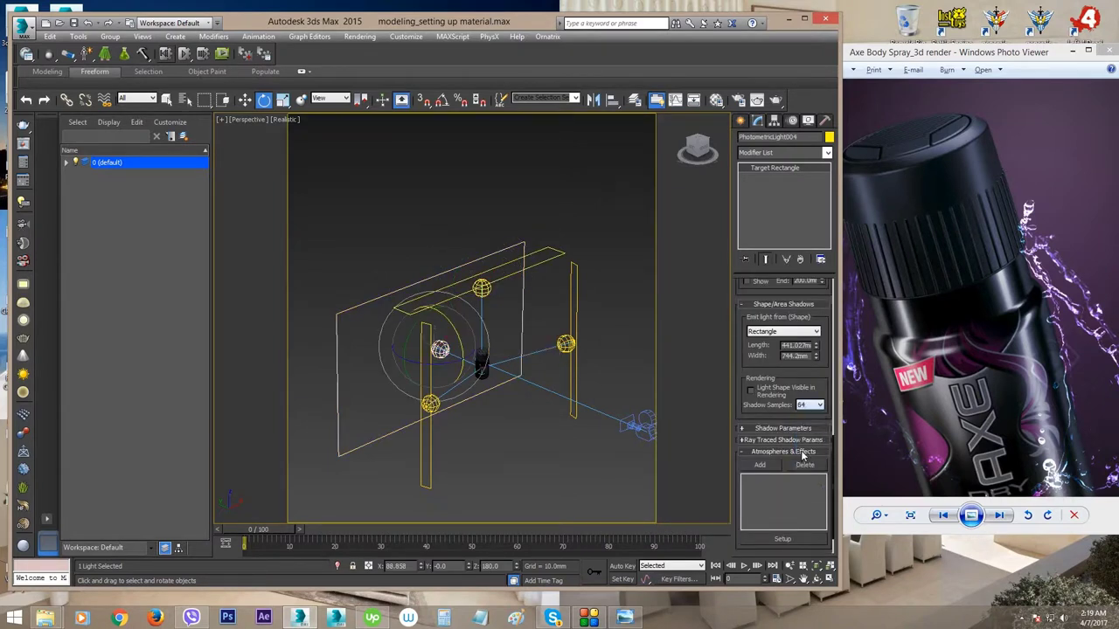
{"action": "left_click", "coordinate": [518, 470]}
- Return to the camera view, open the last render, and clone it to the lower right
{"action": "key", "text": "c"}
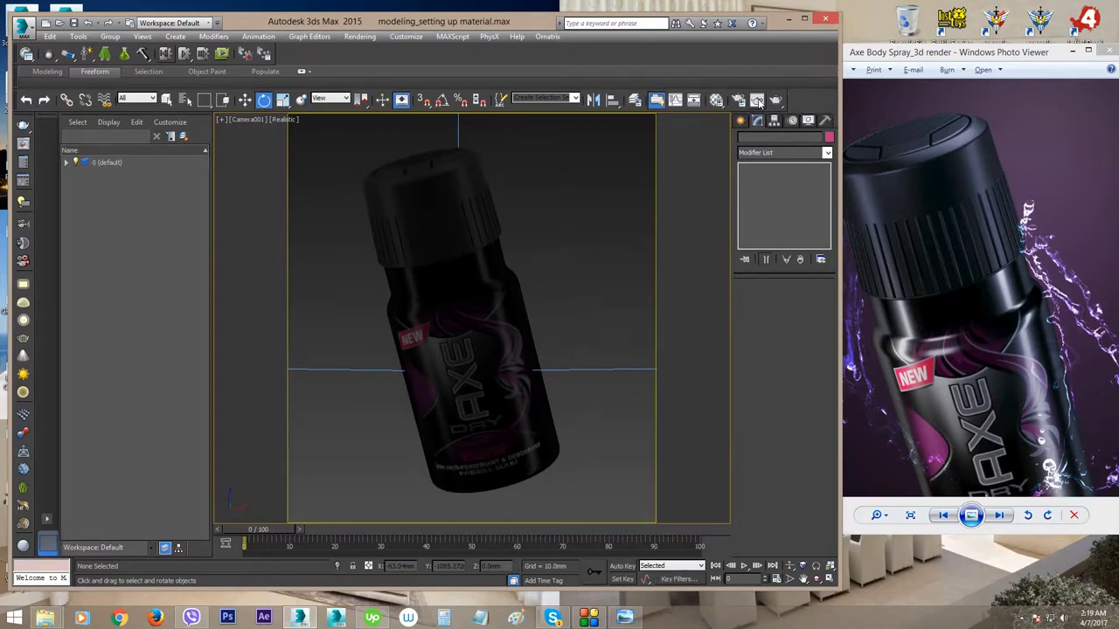
{"action": "left_click", "coordinate": [757, 101]}
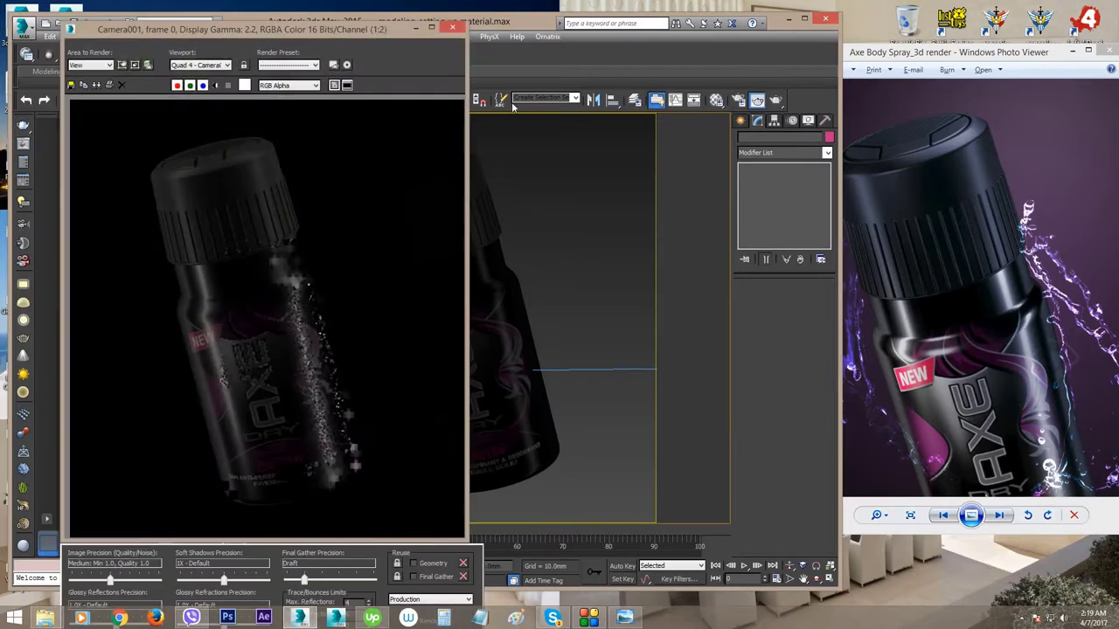
{"action": "left_click", "coordinate": [96, 85]}
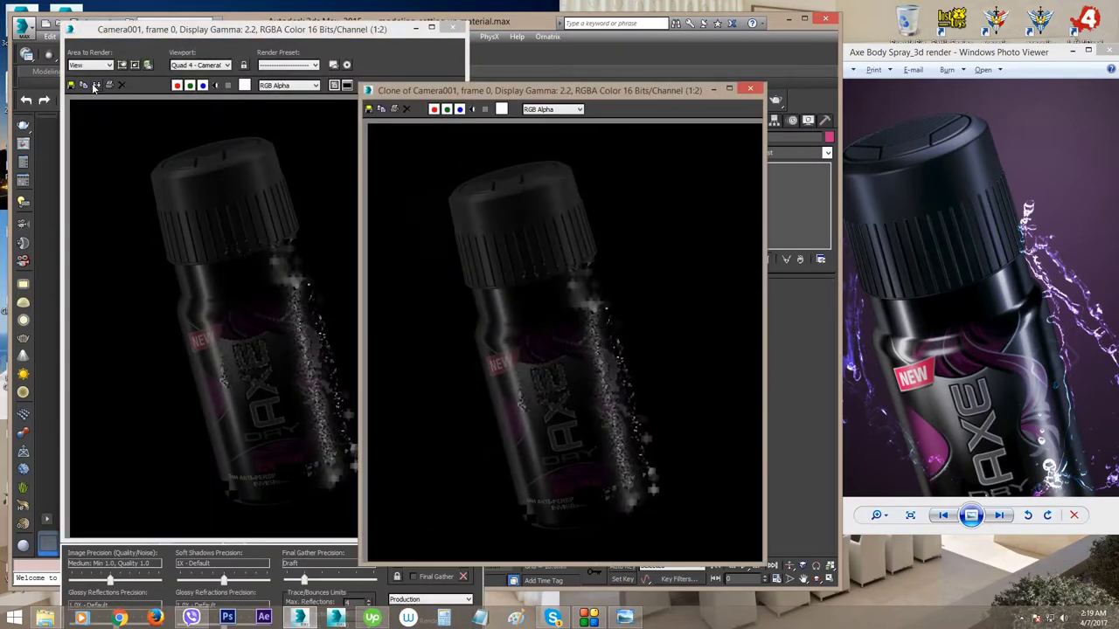
{"action": "left_click_drag", "start_coordinate": [517, 96], "coordinate": [823, 160]}
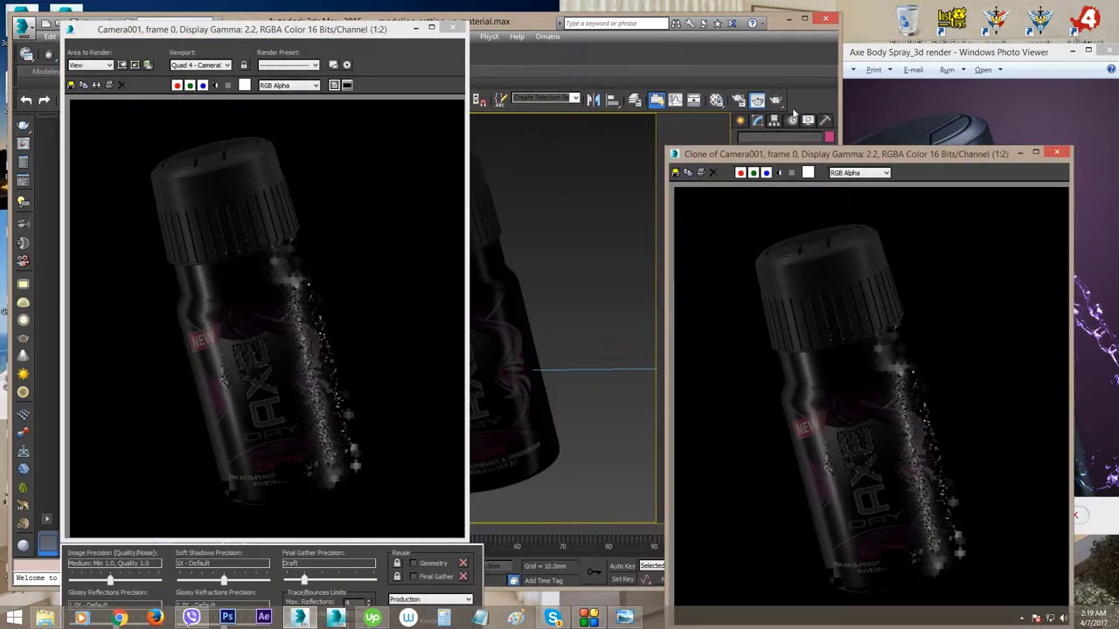
- Set Area to Render to Region and frame the region over the NEW label
{"action": "left_click", "coordinate": [122, 69]}
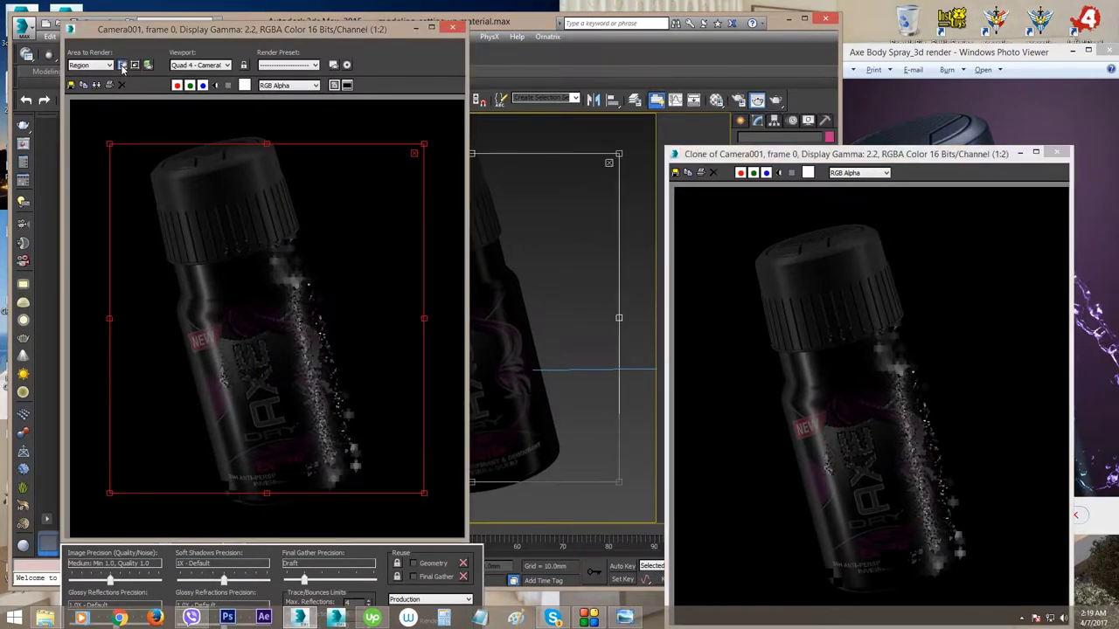
{"action": "left_click_drag", "start_coordinate": [117, 148], "coordinate": [365, 367]}
{"action": "left_click_drag", "start_coordinate": [391, 404], "coordinate": [201, 364]}
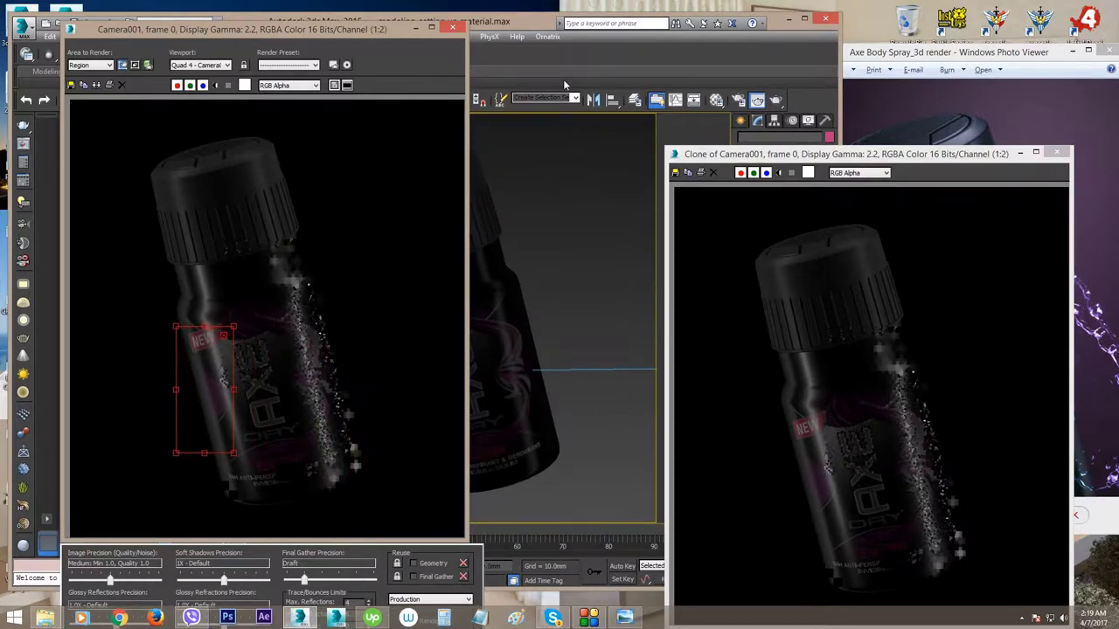
- Render the label region and zoom and pan the new render onto the label
{"action": "left_click", "coordinate": [768, 104]}
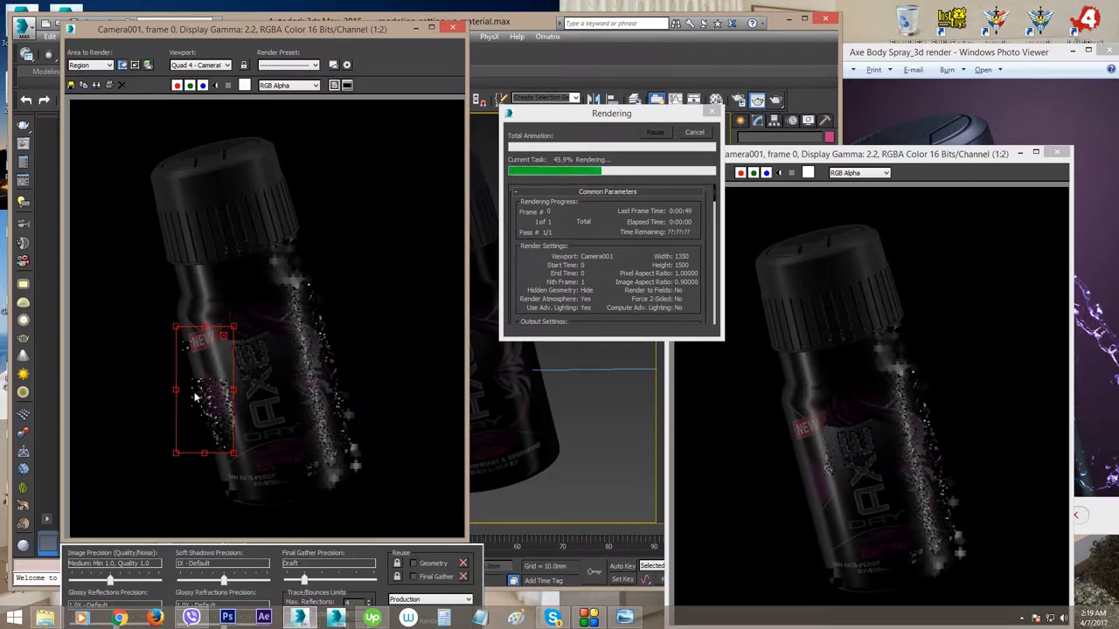
{"action": "scroll", "coordinate": [194, 396], "scroll_direction": "up", "scroll_amount": 1}
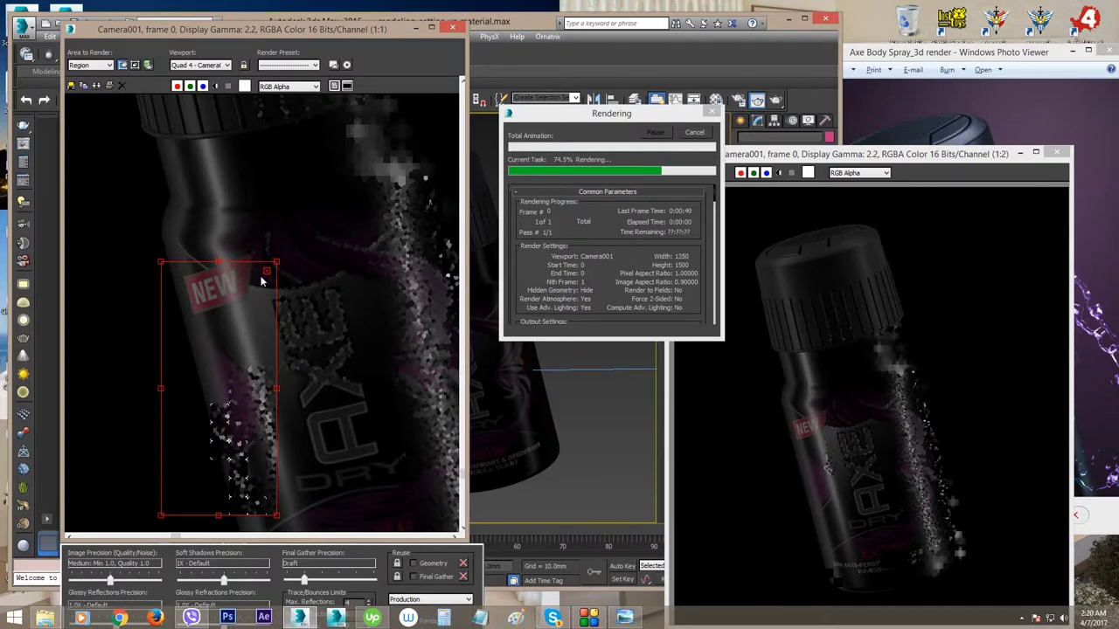
{"action": "scroll", "coordinate": [253, 372], "scroll_direction": "down", "scroll_amount": 1}
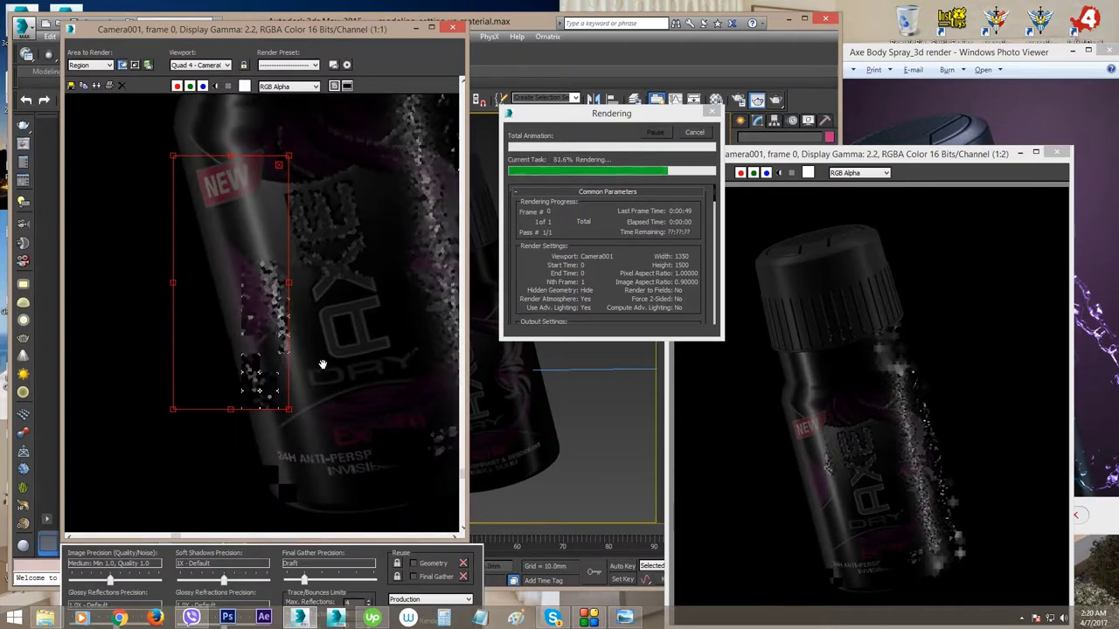
{"action": "middle_click_drag", "start_coordinate": [320, 360], "coordinate": [317, 367]}
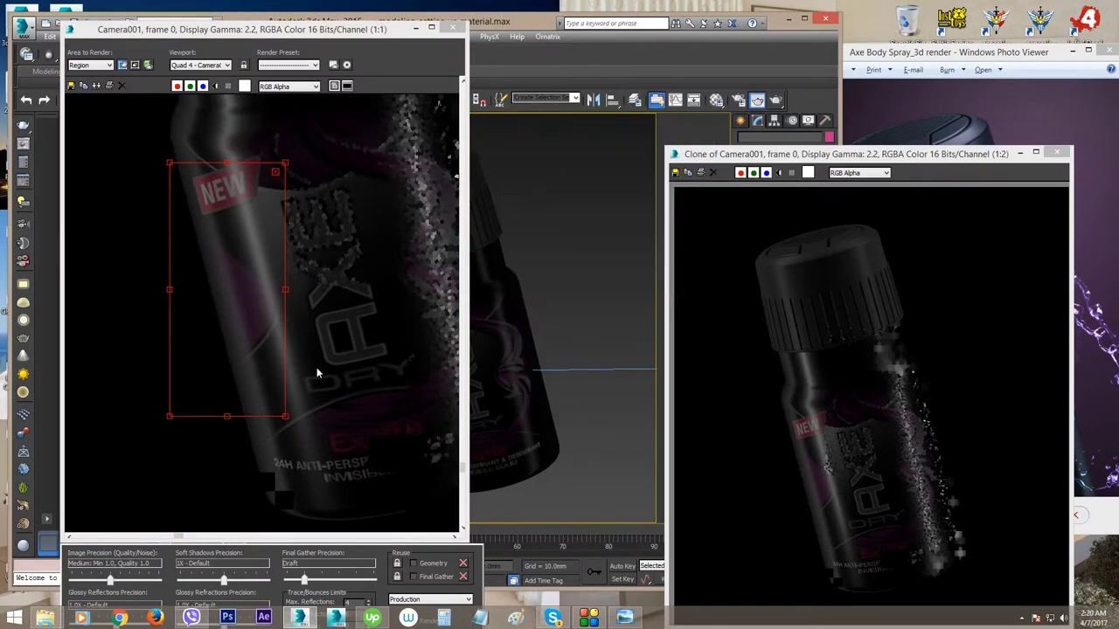
{"action": "middle_click_drag", "start_coordinate": [275, 349], "coordinate": [274, 376]}
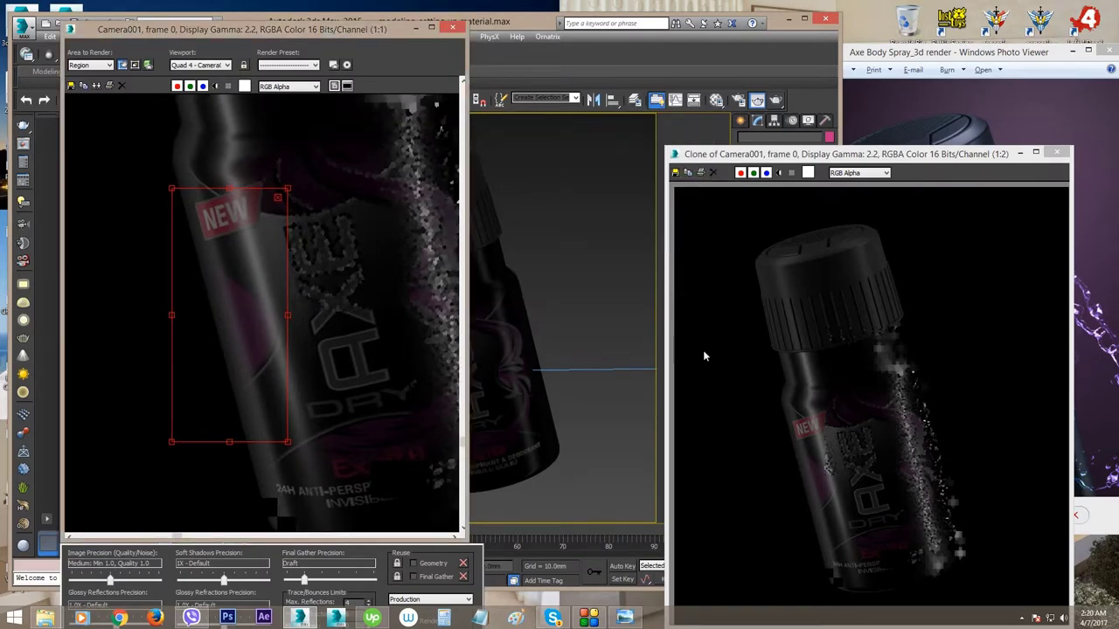
{"action": "scroll", "coordinate": [760, 374], "scroll_direction": "up", "scroll_amount": 2}
- Pan the cloned render to the AXE DRY label and switch between both to compare
{"action": "mouse_move", "coordinate": [798, 150]}
{"action": "left_mouse_down"}
{"action": "mouse_move", "coordinate": [776, 156]}
{"action": "mouse_move", "coordinate": [421, 81]}
{"action": "left_mouse_up"}
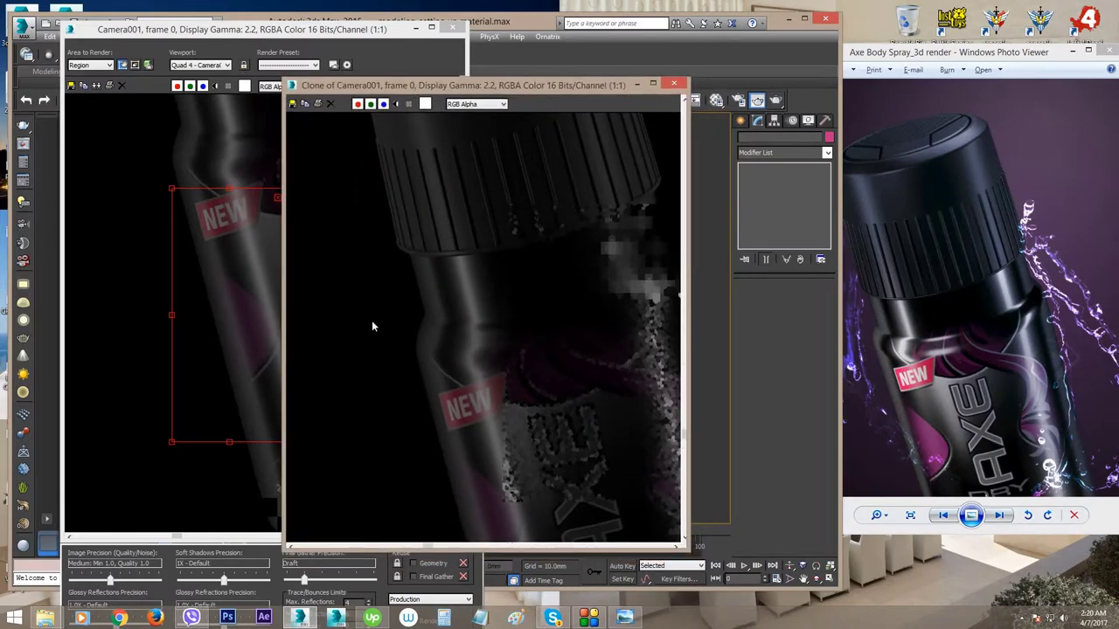
{"action": "mouse_move", "coordinate": [372, 326]}
{"action": "middle_mouse_down"}
{"action": "mouse_move", "coordinate": [412, 414]}
{"action": "mouse_move", "coordinate": [410, 350]}
{"action": "middle_mouse_up"}
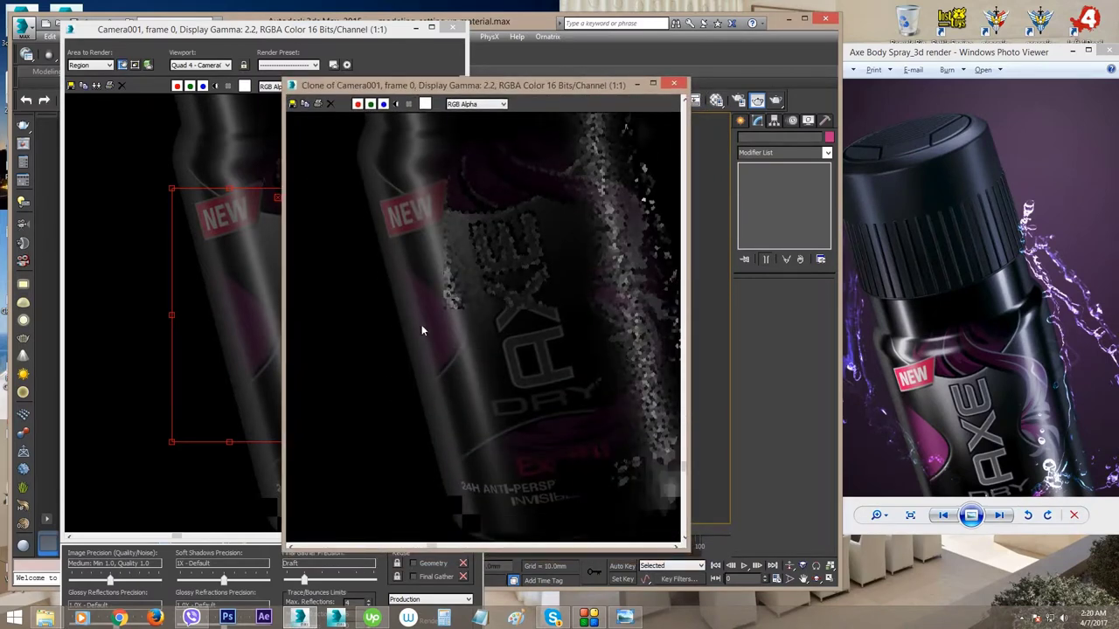
{"action": "left_click", "coordinate": [228, 329]}
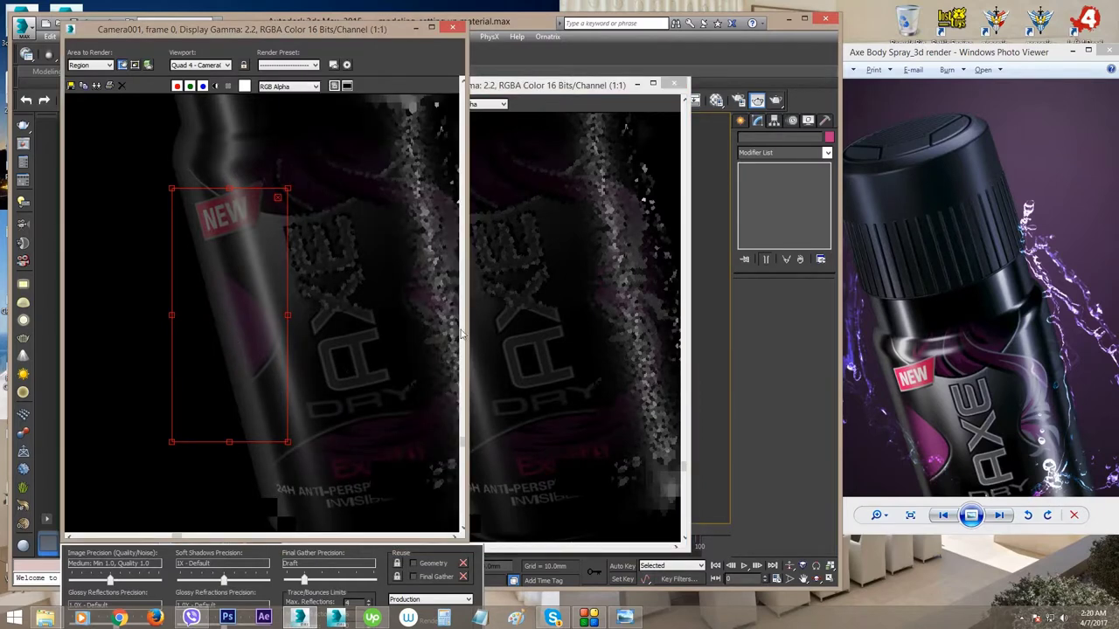
{"action": "left_click", "coordinate": [501, 330]}
{"action": "left_click", "coordinate": [225, 342]}
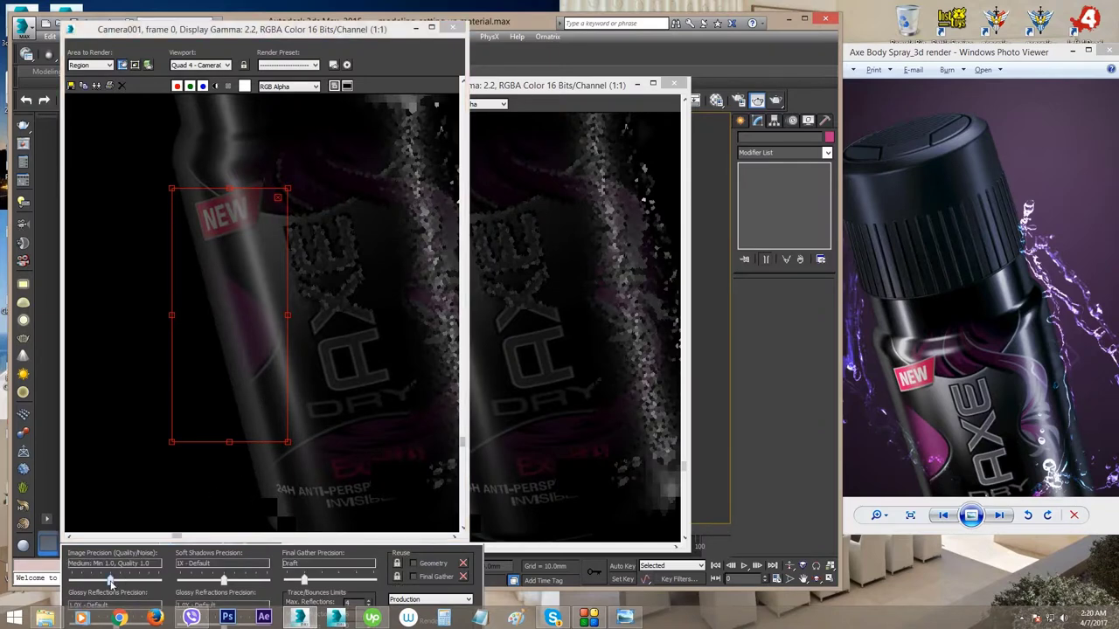
- Raise the Image Precision quality to 1.5
{"action": "left_click_drag", "start_coordinate": [111, 582], "coordinate": [121, 583]}
{"action": "left_click", "coordinate": [278, 199]}
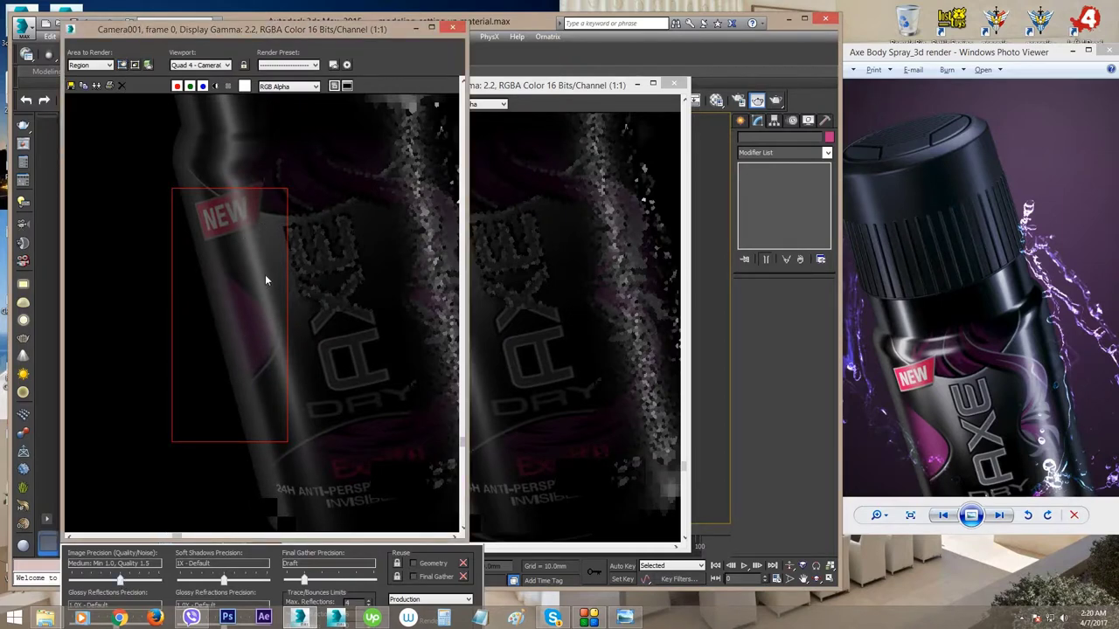
{"action": "scroll", "coordinate": [265, 274], "scroll_direction": "down", "scroll_amount": 3}
{"action": "scroll", "coordinate": [244, 262], "scroll_direction": "up", "scroll_amount": 2}
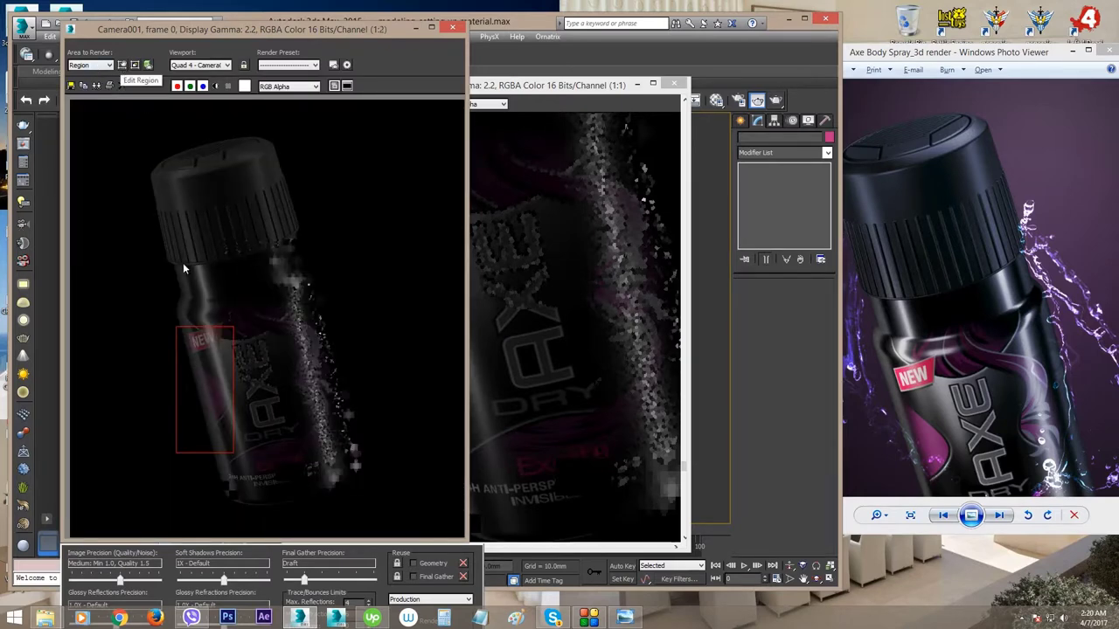
- Set Area to Render back to View, close the cloned render, and move the frame window top-left
{"action": "left_click", "coordinate": [87, 67]}
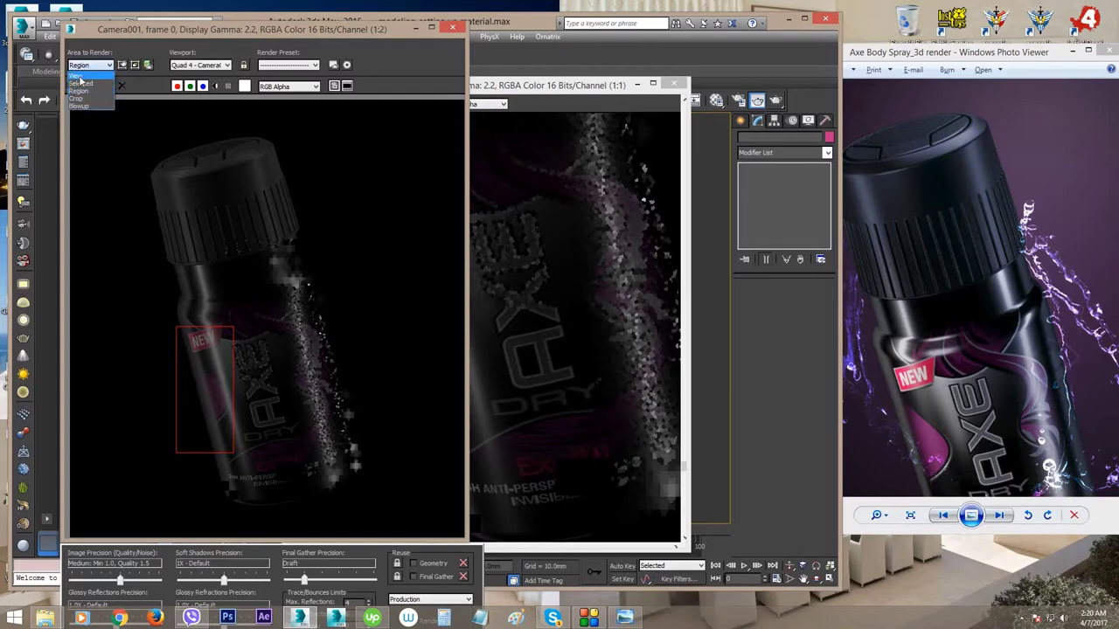
{"action": "left_click", "coordinate": [75, 77]}
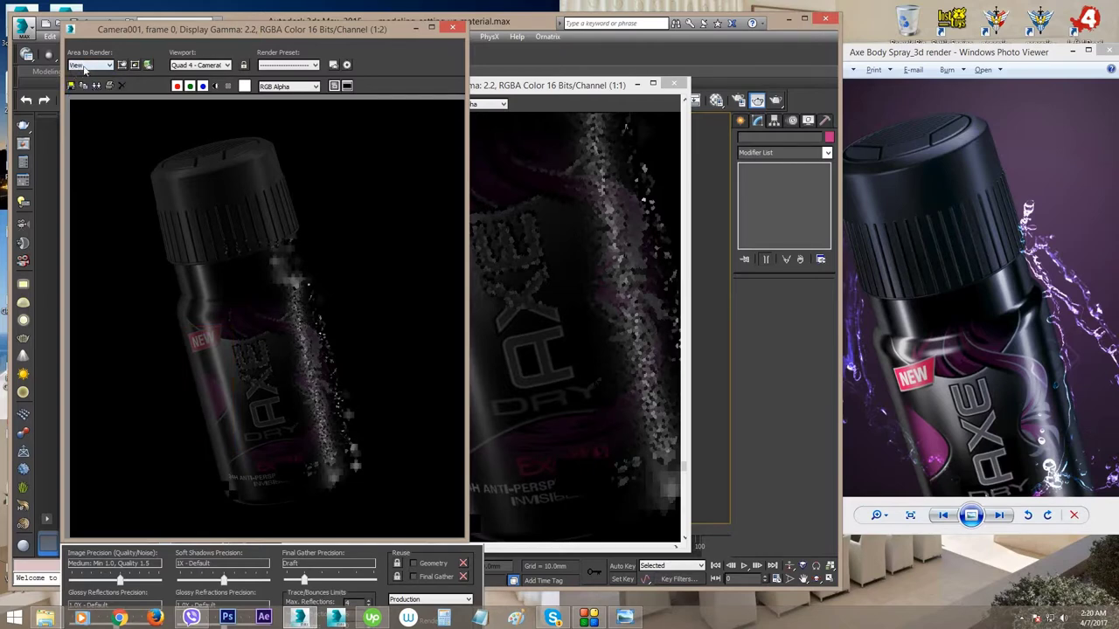
{"action": "left_click", "coordinate": [590, 253]}
{"action": "left_click", "coordinate": [674, 84]}
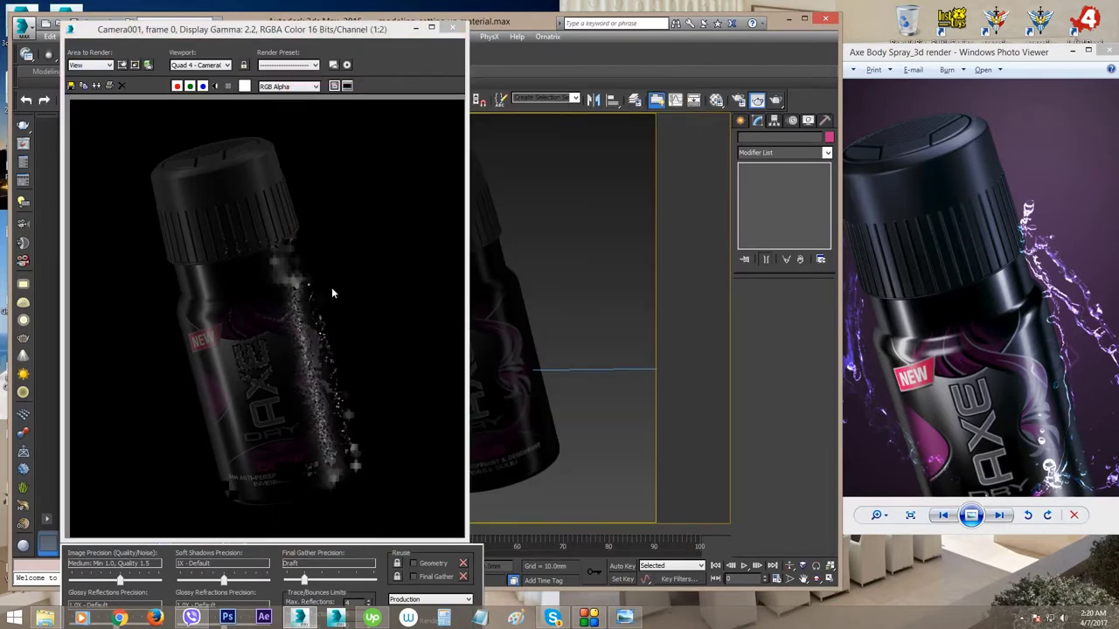
{"action": "left_click_drag", "start_coordinate": [373, 32], "coordinate": [525, 56]}
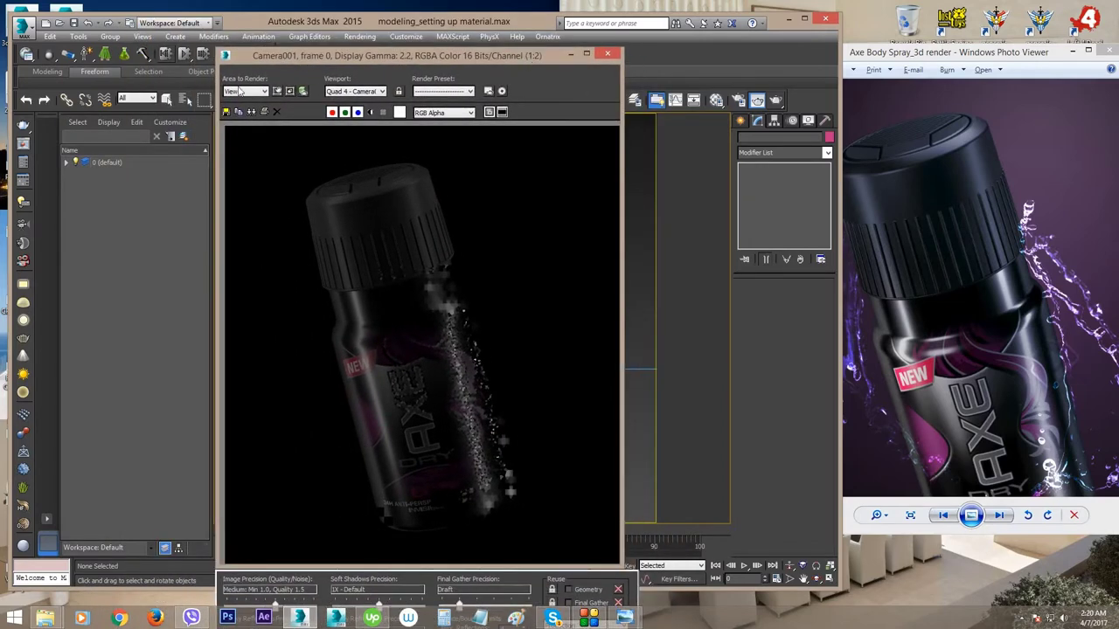
{"action": "left_click", "coordinate": [137, 137]}
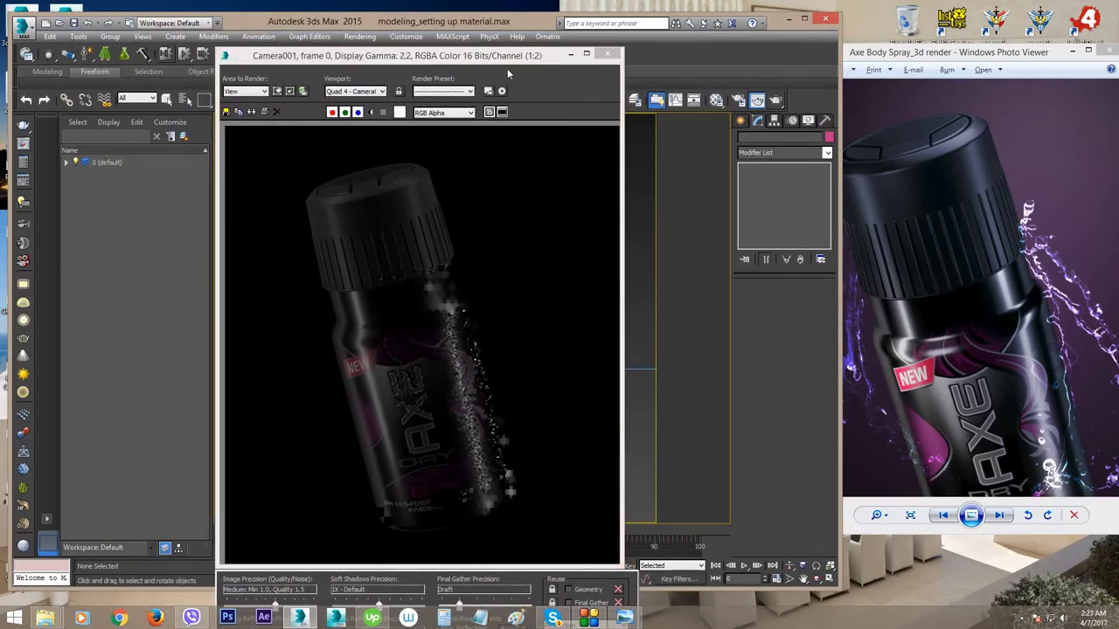
{"action": "left_click_drag", "start_coordinate": [506, 56], "coordinate": [402, 24]}
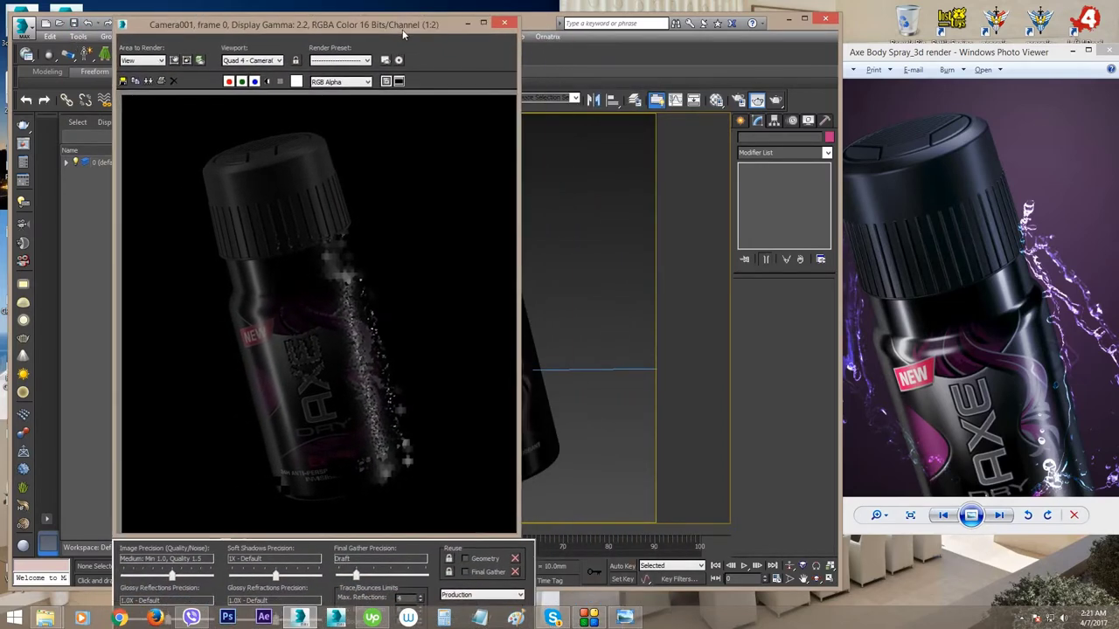
- Render the full Camera001 view at Quality 1.5 and place the Axe reference photo beside the frame window
{"action": "left_click", "coordinate": [776, 102]}
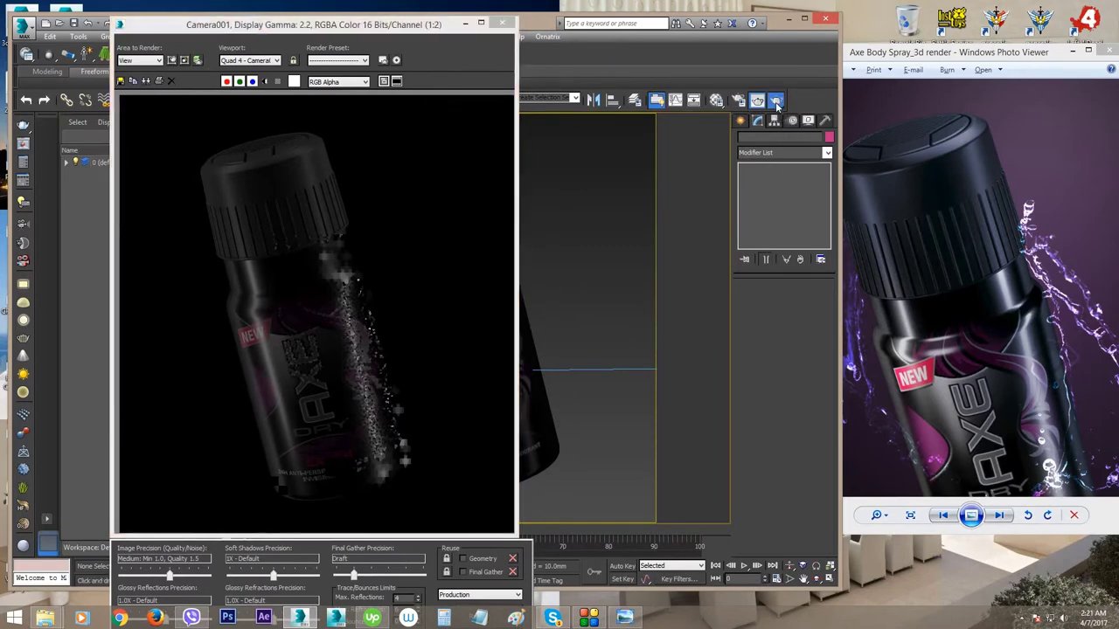
{"action": "left_click_drag", "start_coordinate": [612, 119], "coordinate": [691, 90]}
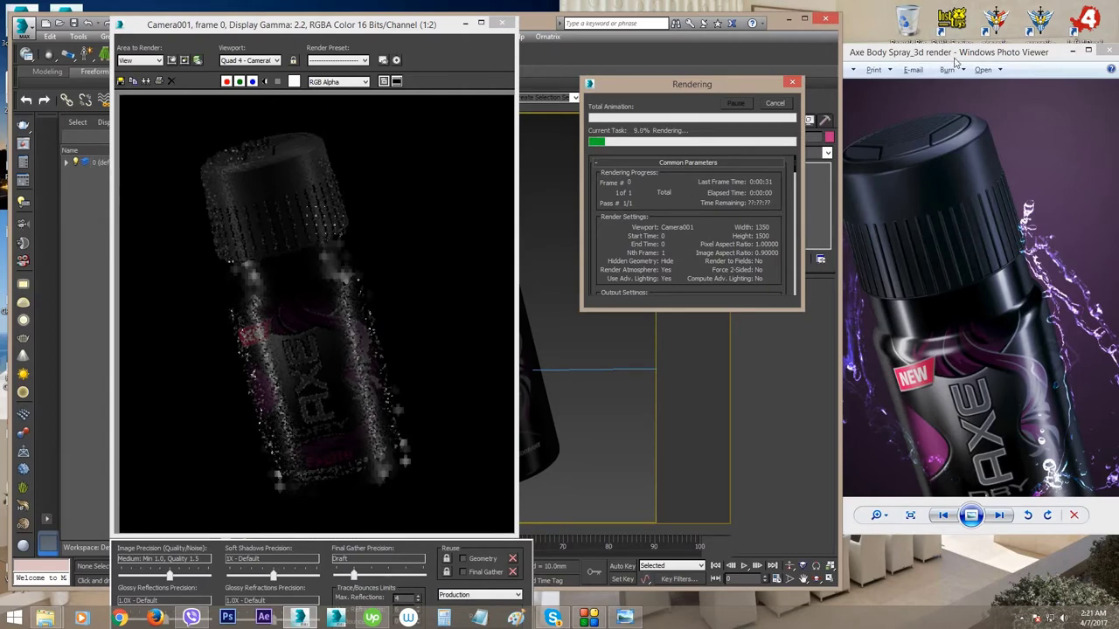
{"action": "left_click_drag", "start_coordinate": [1020, 55], "coordinate": [742, 79]}
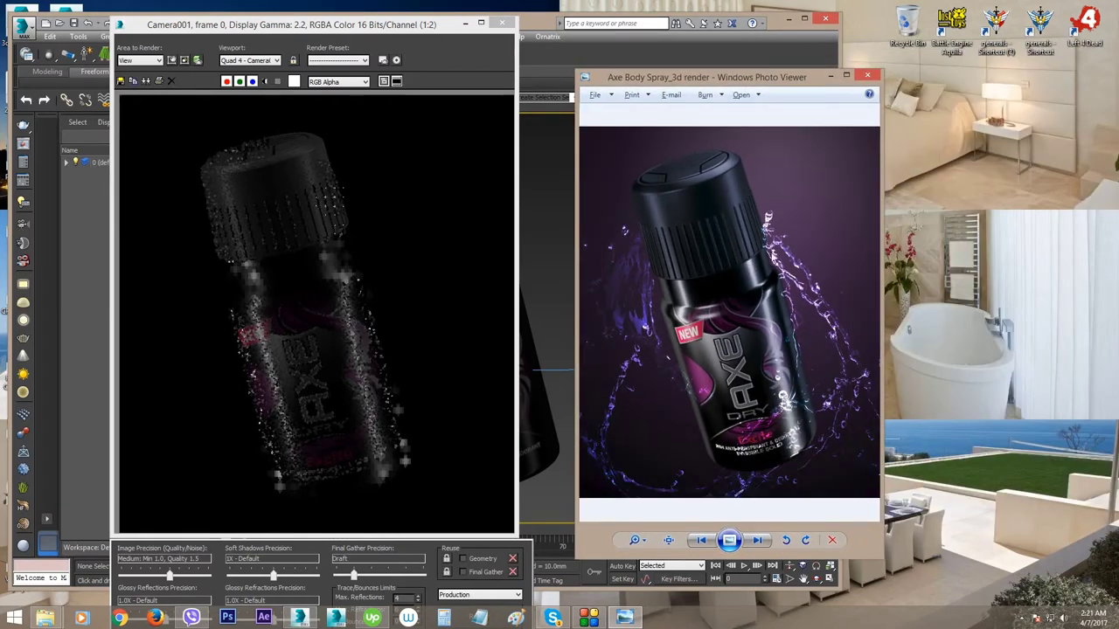